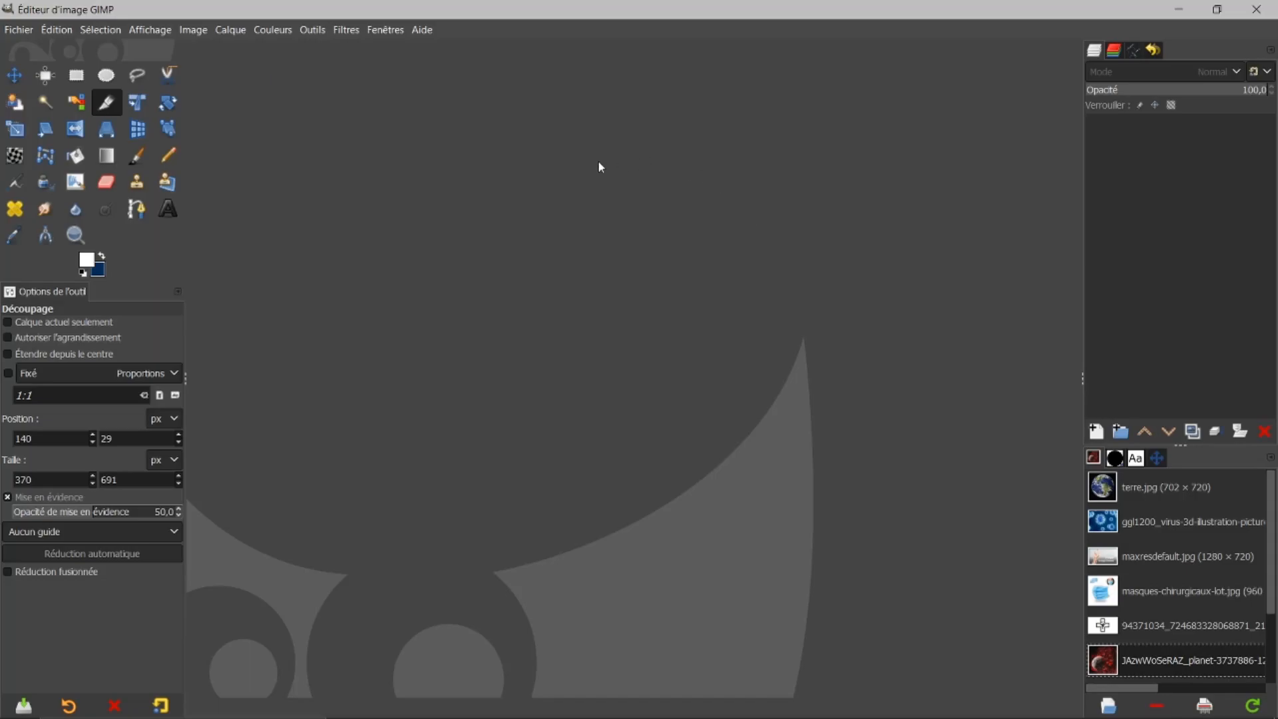
Create a new 1920 x 1080 px image.
{"action": "left_click", "coordinate": [20, 31]}
{"action": "left_click", "coordinate": [40, 53]}
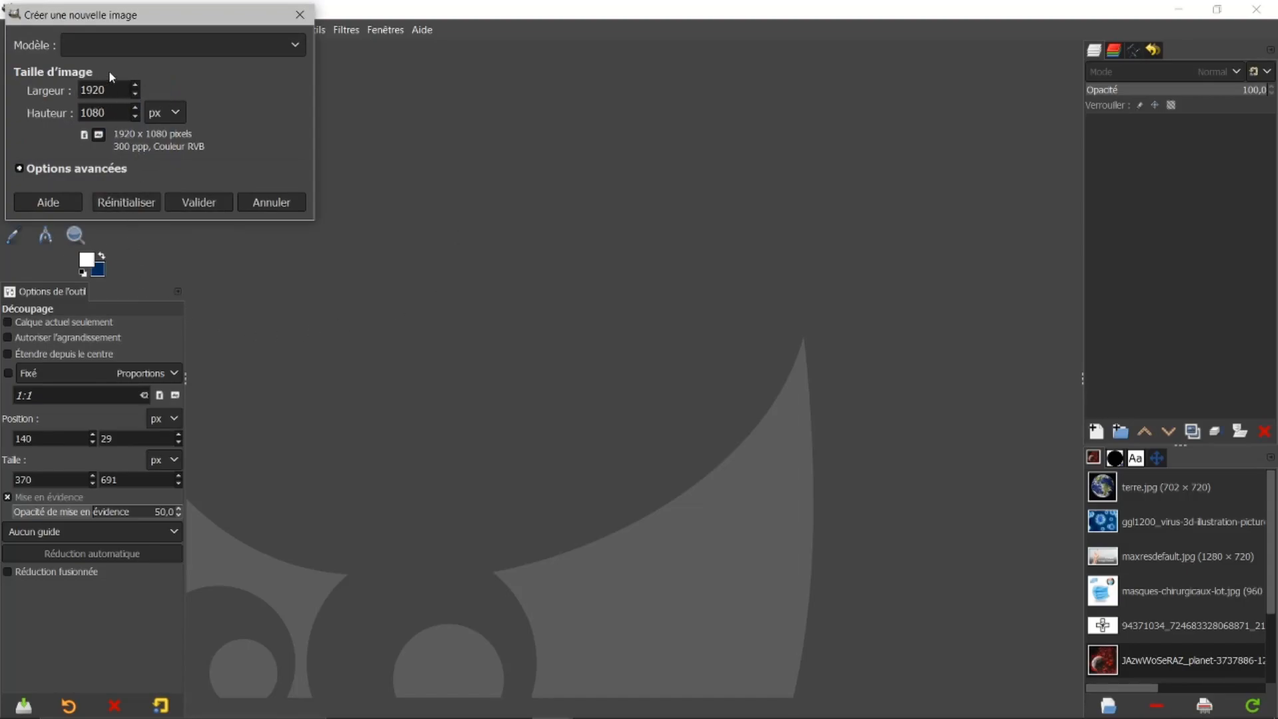
{"action": "left_click", "coordinate": [184, 205]}
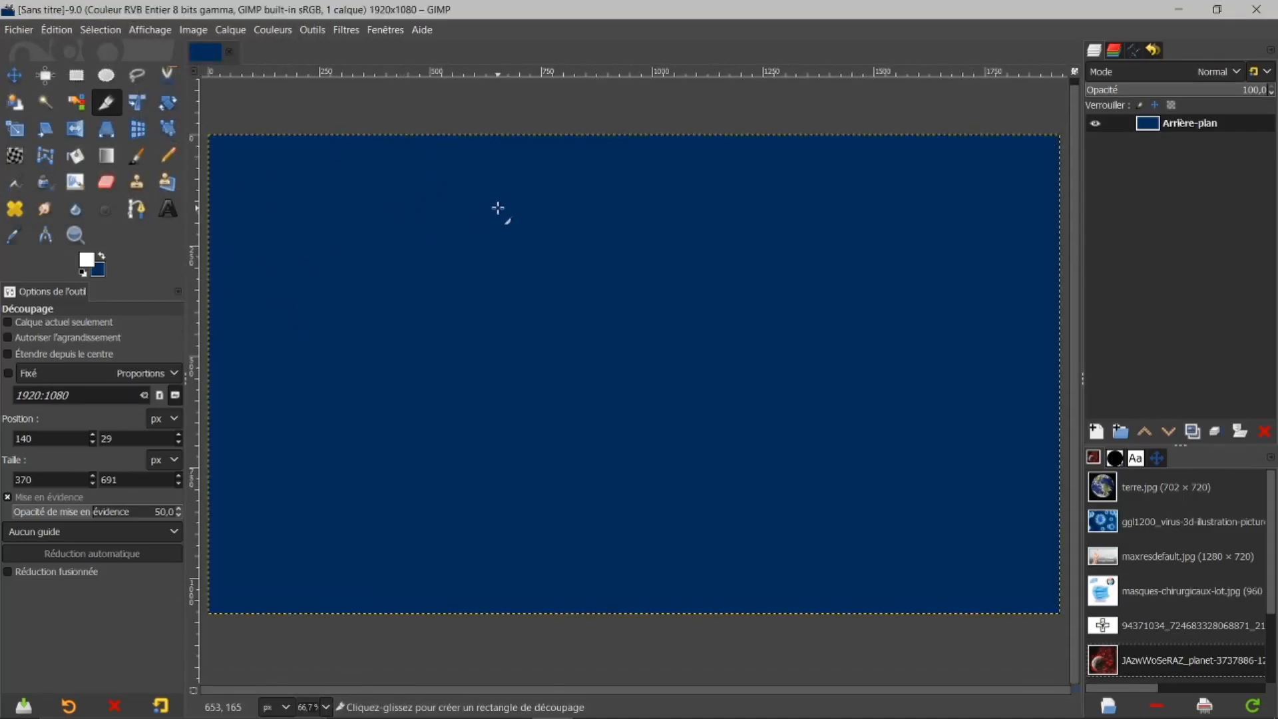
Reset the foreground and background colours to black and white, and fill the background layer with black.
{"action": "left_click", "coordinate": [85, 274]}
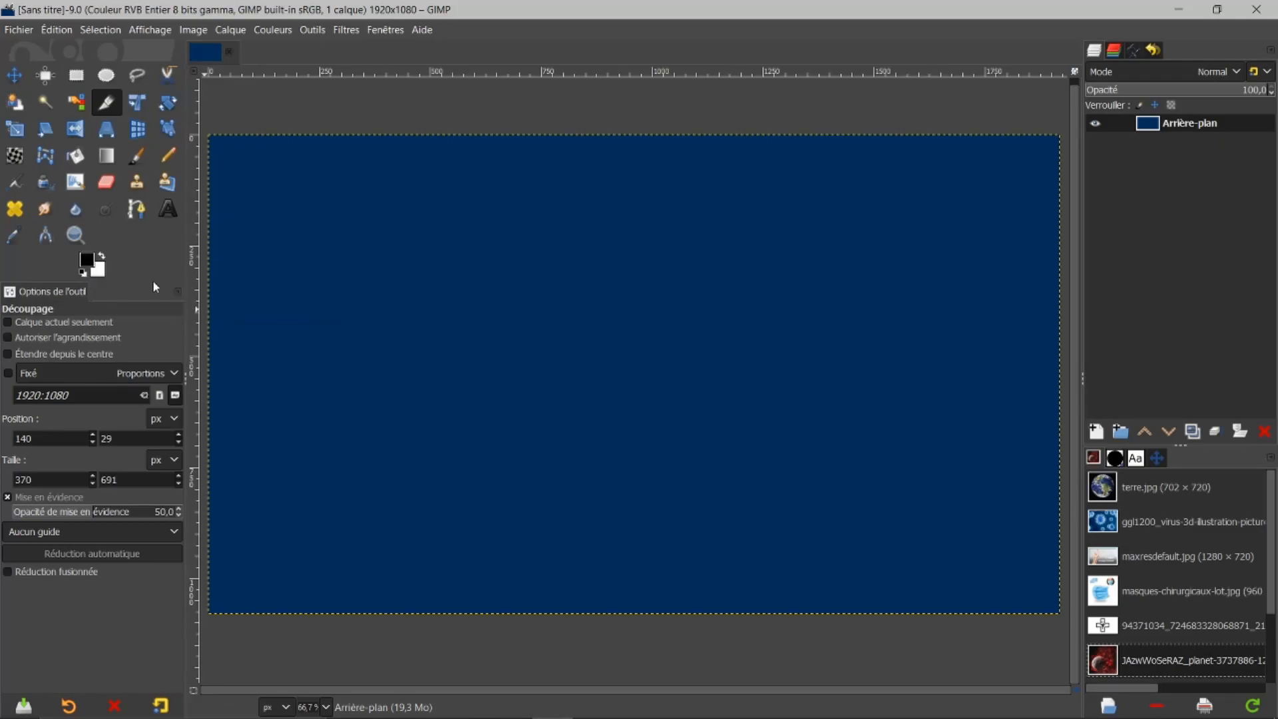
{"action": "left_click", "coordinate": [75, 156]}
{"action": "left_click", "coordinate": [360, 186]}
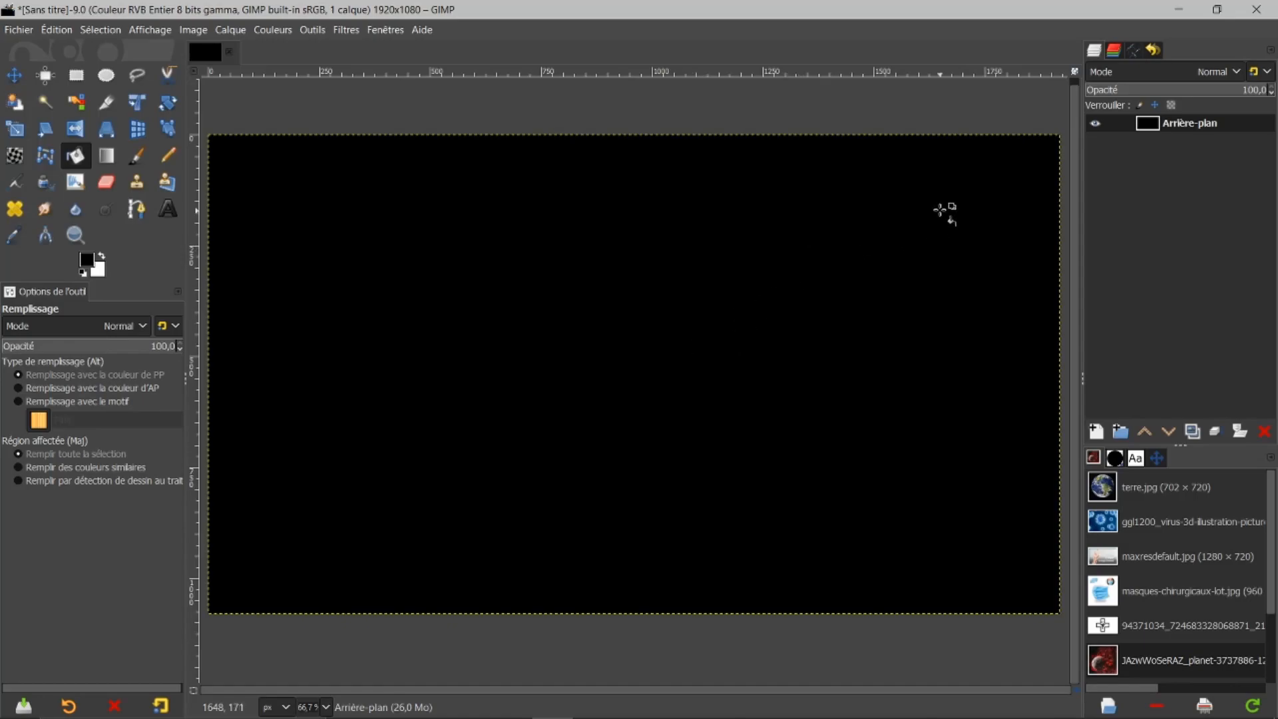
Duplicate the black background layer and add an alpha channel to the copy.
{"action": "left_click", "coordinate": [1192, 432]}
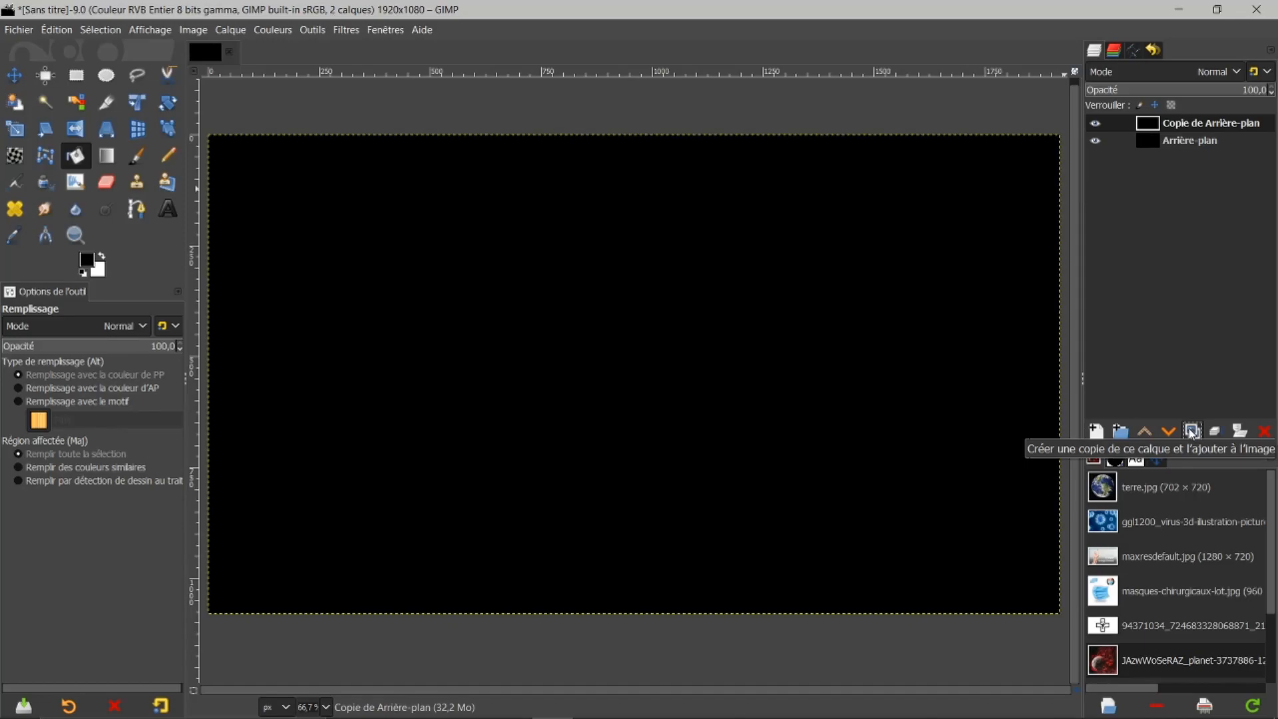
{"action": "right_click", "coordinate": [1186, 123]}
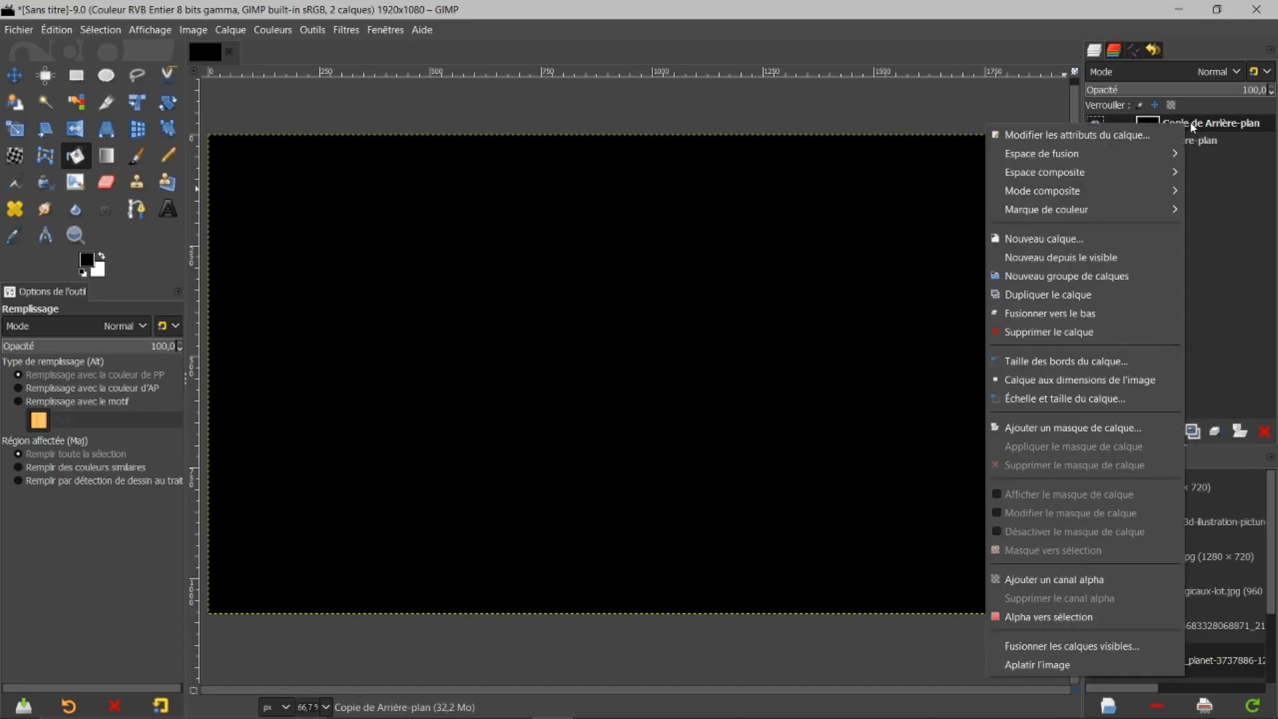
{"action": "left_click", "coordinate": [1038, 580]}
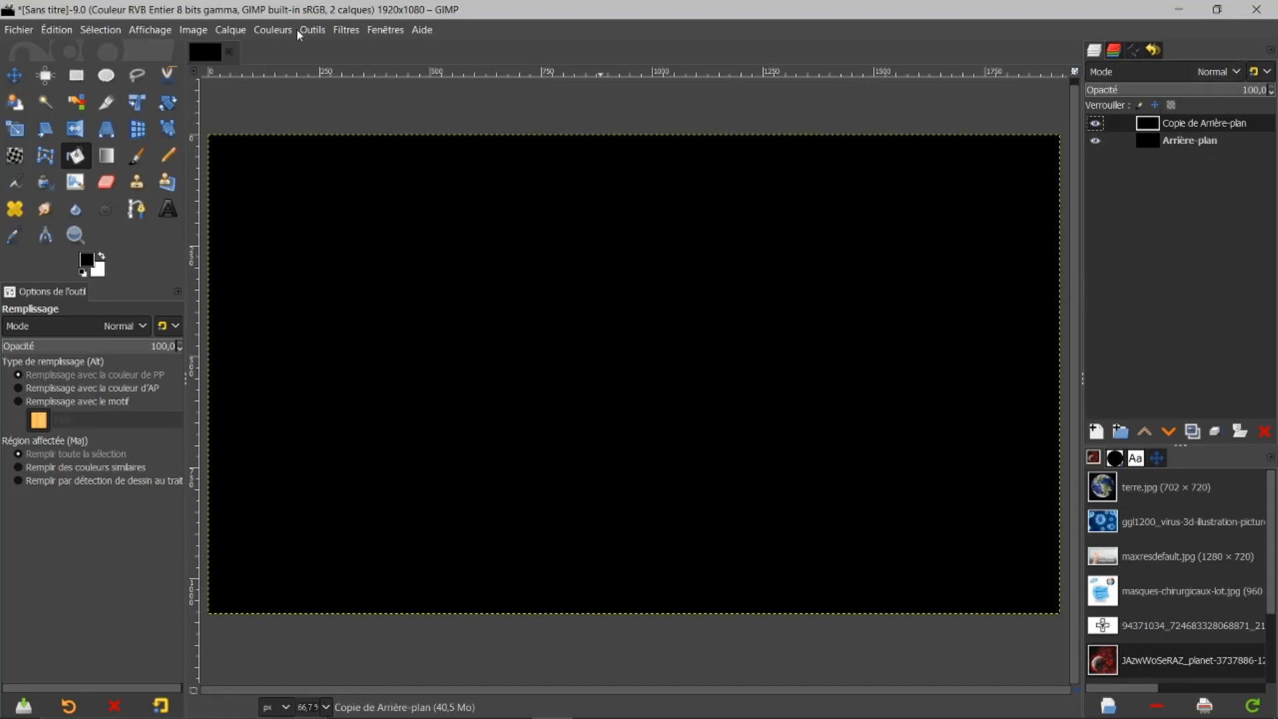
Examine the import preference that adds an alpha channel to imported images, and leave the preferences without applying anything.
{"action": "left_click", "coordinate": [58, 31]}
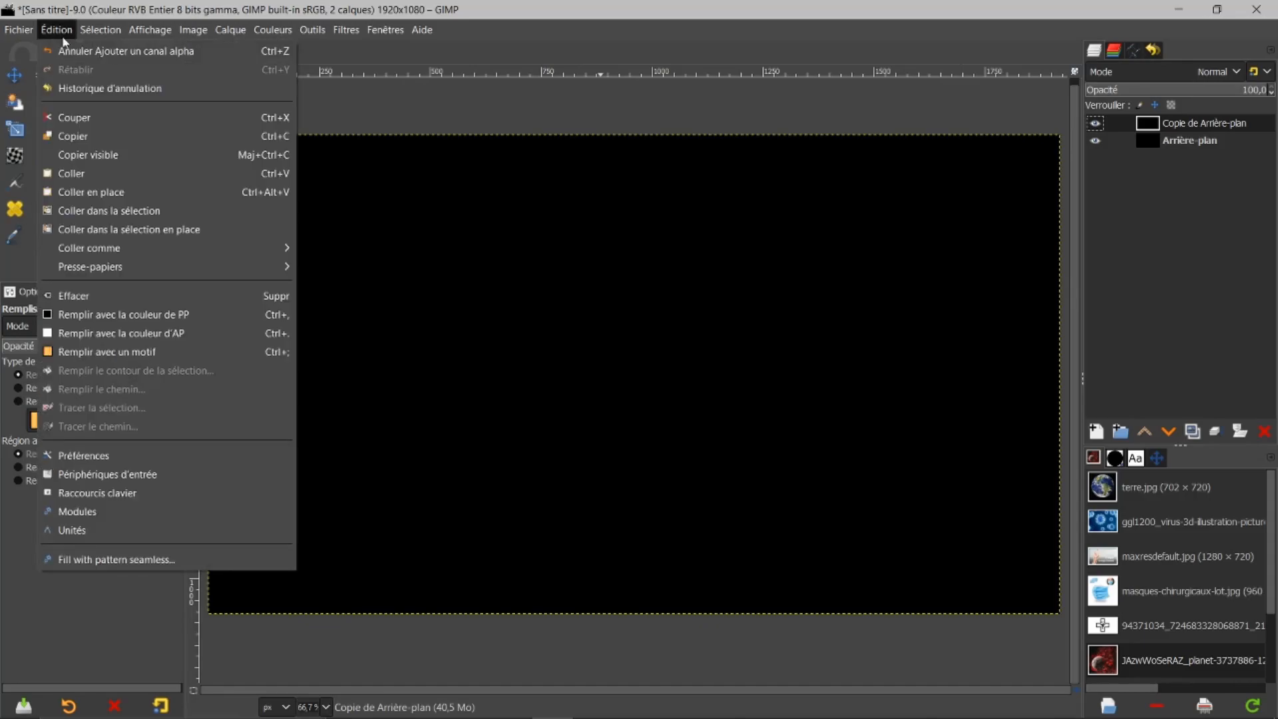
{"action": "left_click", "coordinate": [98, 458]}
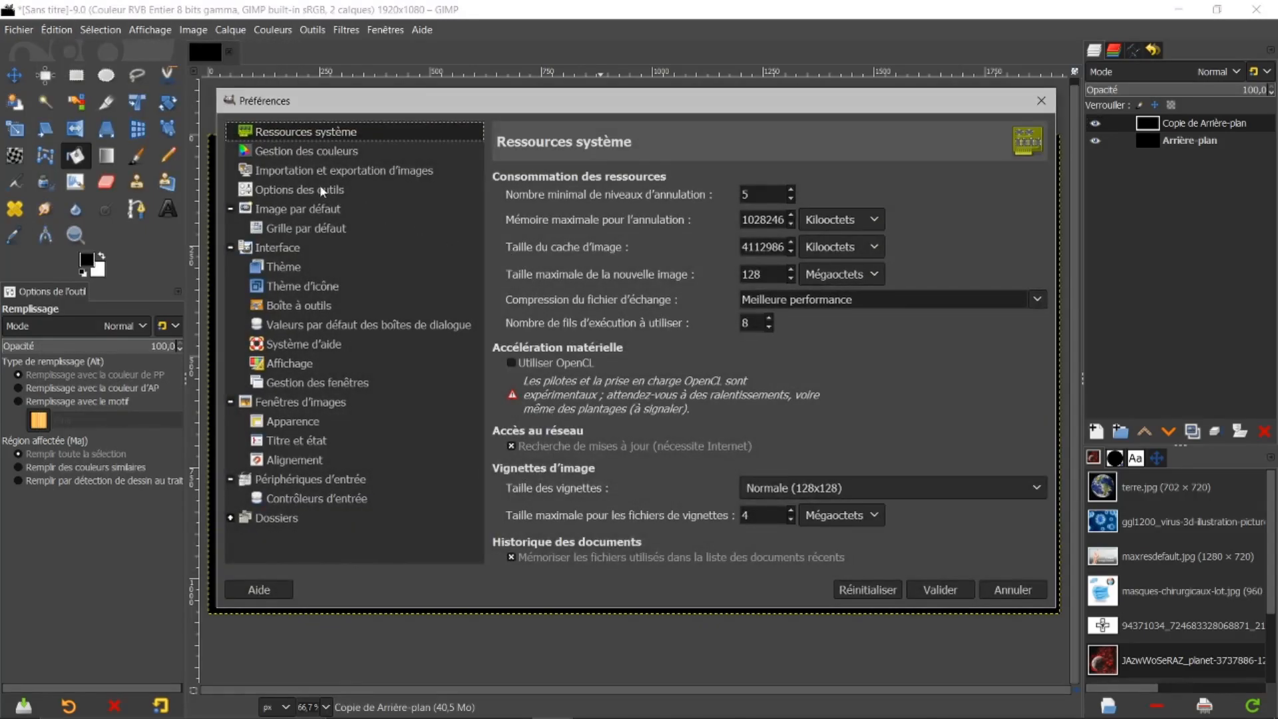
{"action": "left_click", "coordinate": [286, 171]}
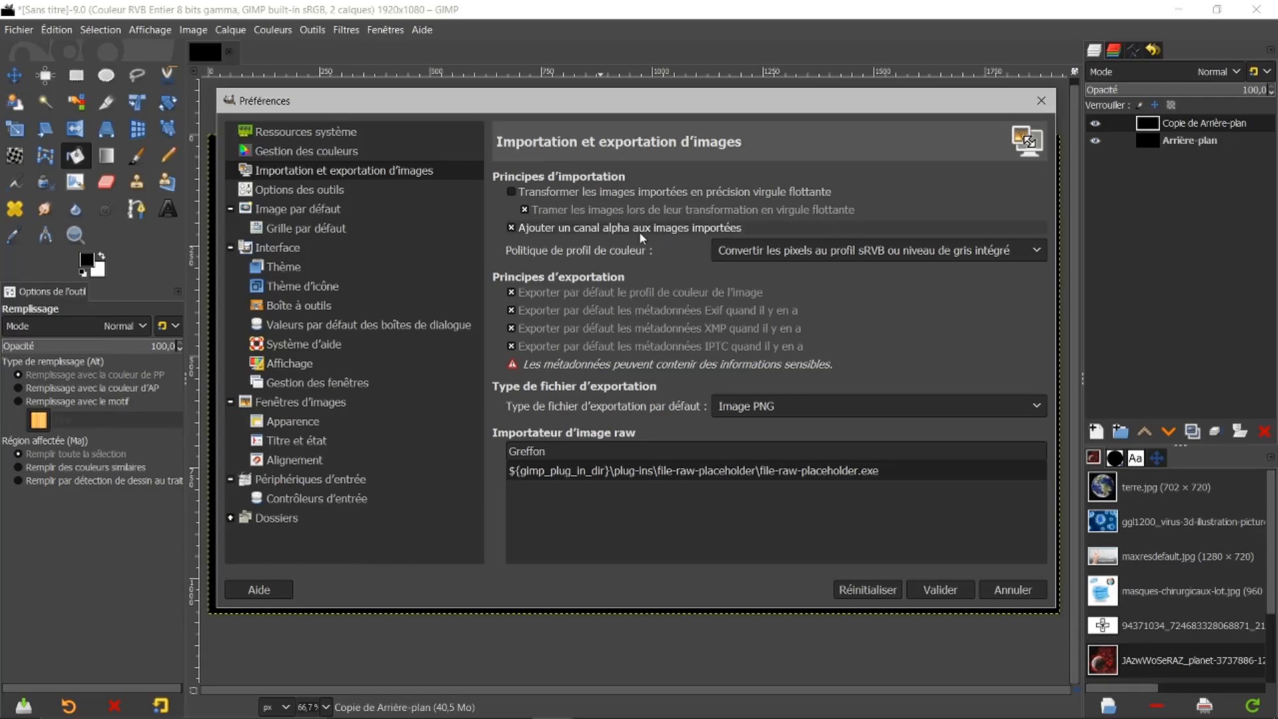
{"action": "left_click", "coordinate": [511, 228]}
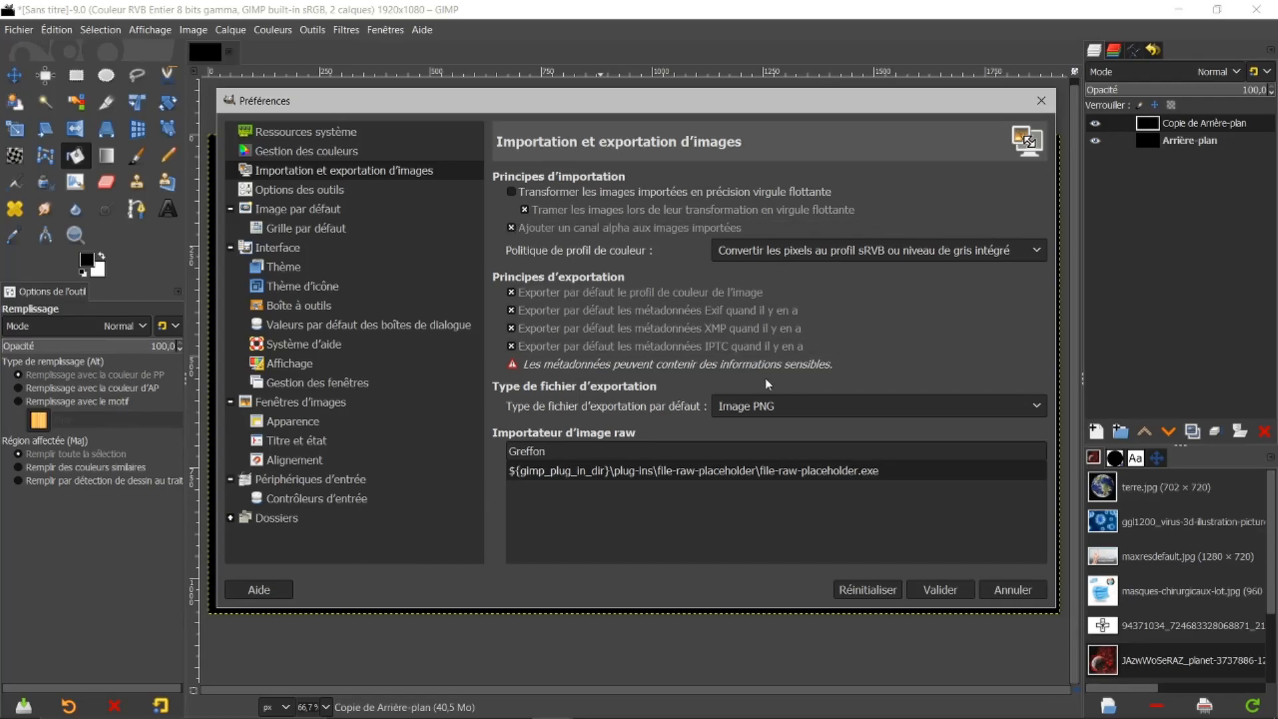
{"action": "left_click", "coordinate": [996, 592]}
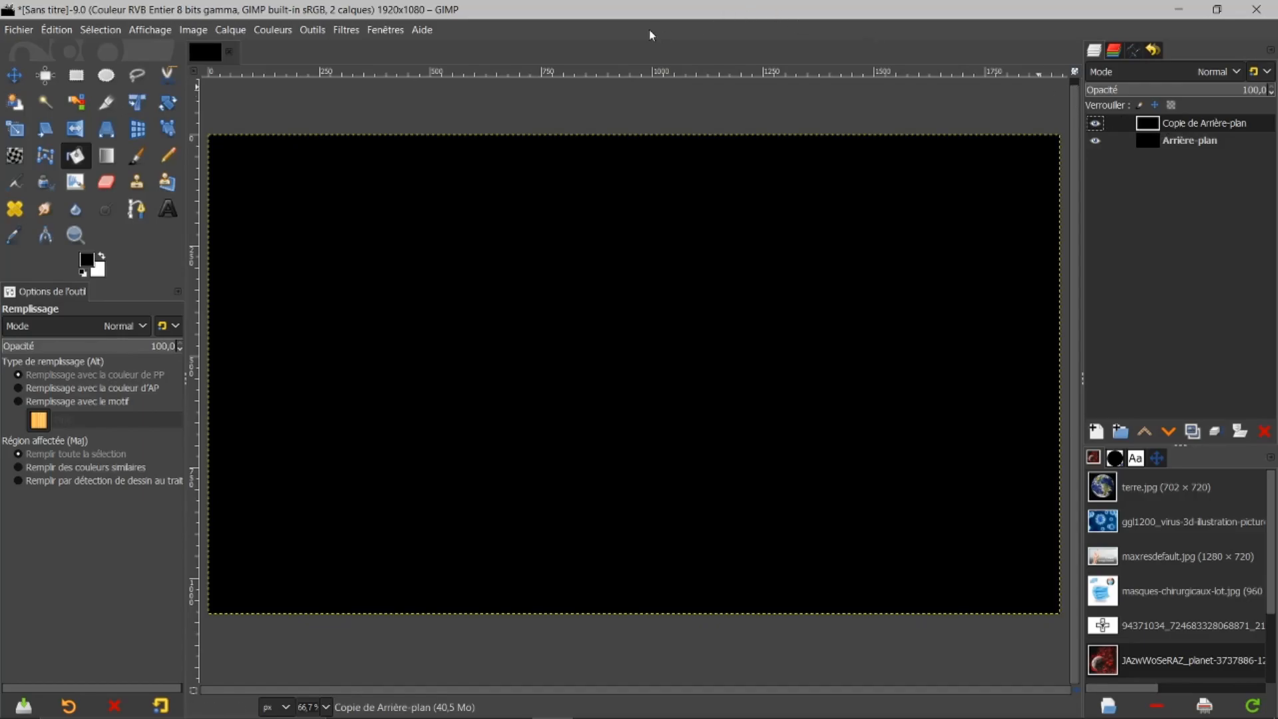
Apply Brouillage CIE Lch noise to the background copy with Ternir 8, Luminosité 100, Chrominance 0 and Teinte at its minimum.
{"action": "left_click", "coordinate": [347, 30]}
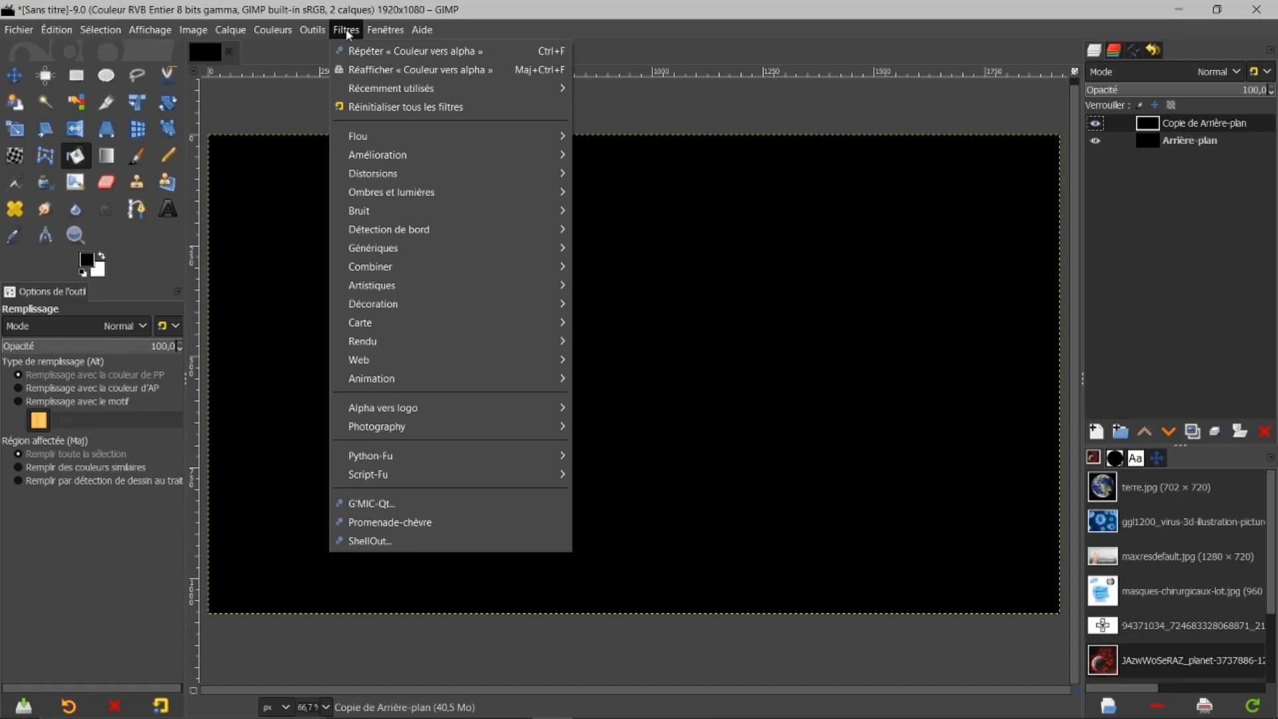
{"action": "mouse_move", "coordinate": [345, 207]}
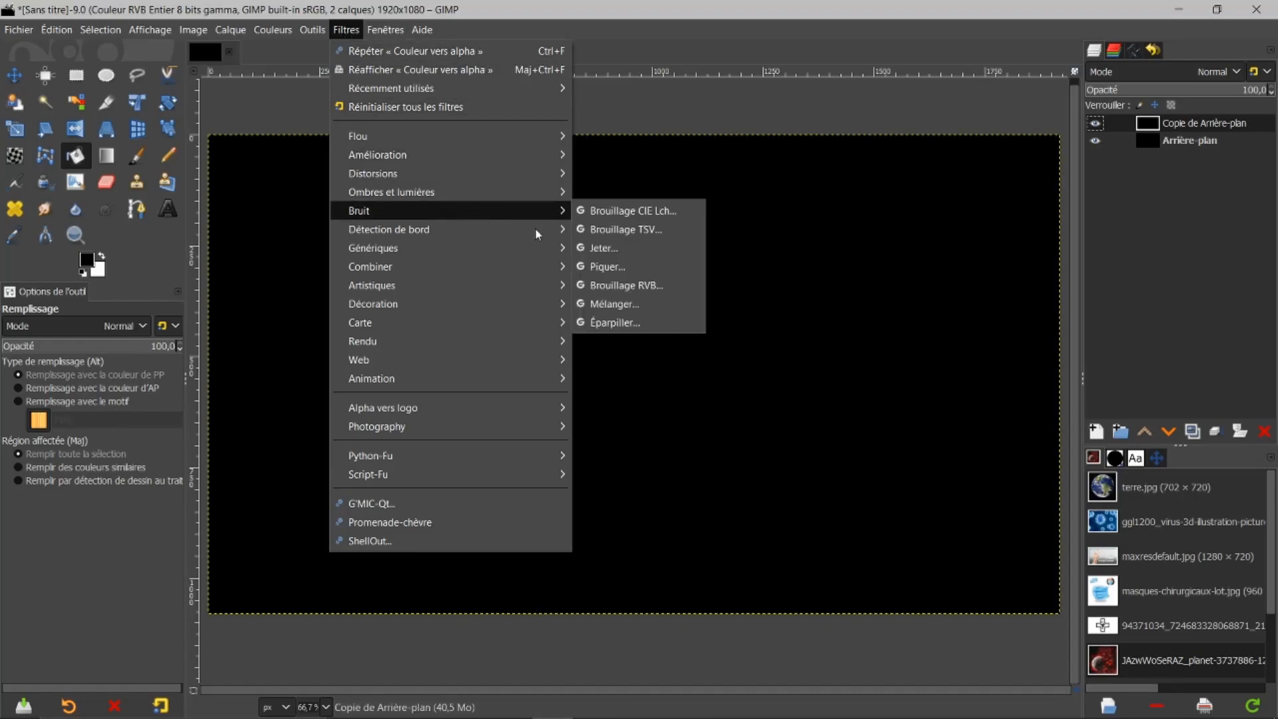
{"action": "left_click", "coordinate": [611, 212]}
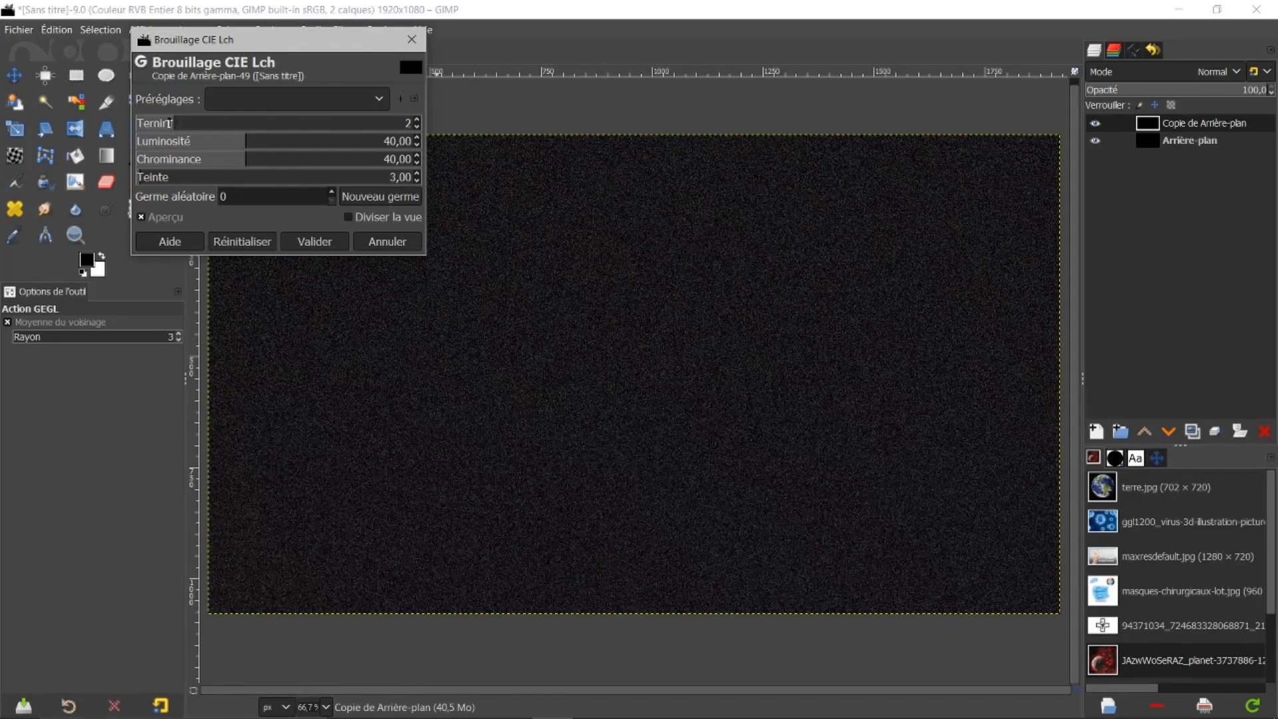
{"action": "left_click_drag", "start_coordinate": [170, 122], "coordinate": [423, 114]}
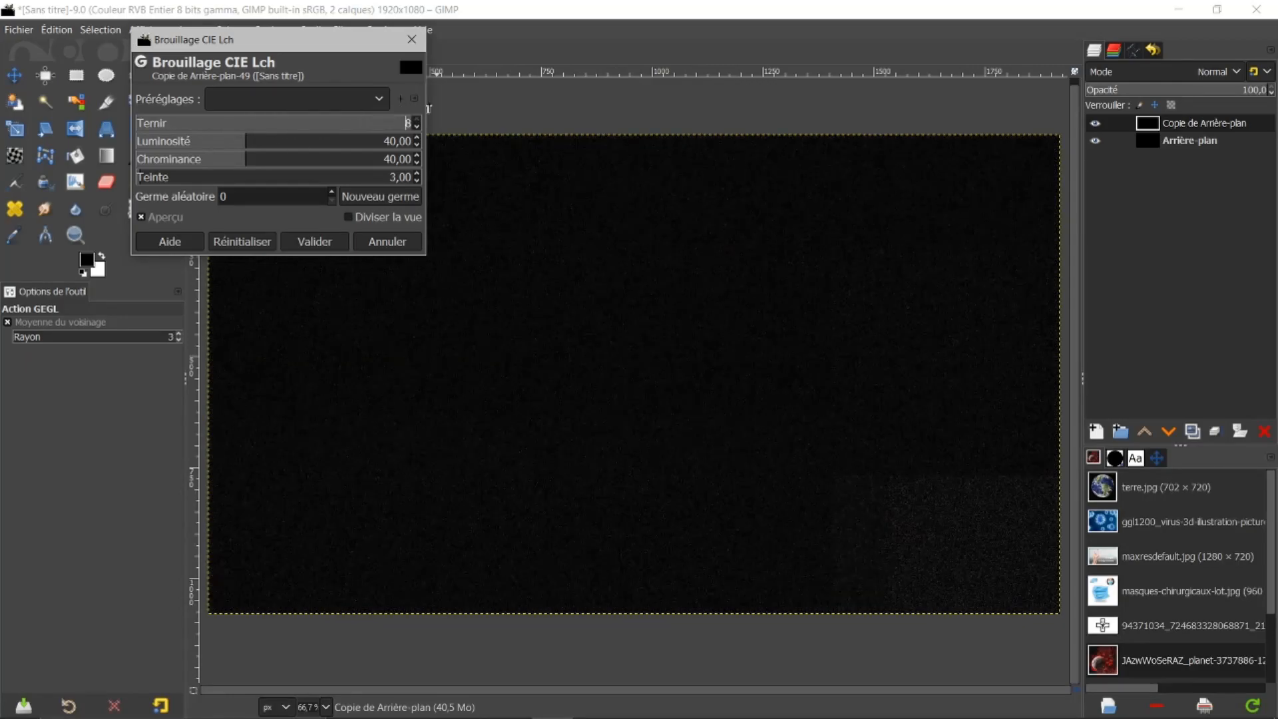
{"action": "left_click_drag", "start_coordinate": [245, 140], "coordinate": [440, 142]}
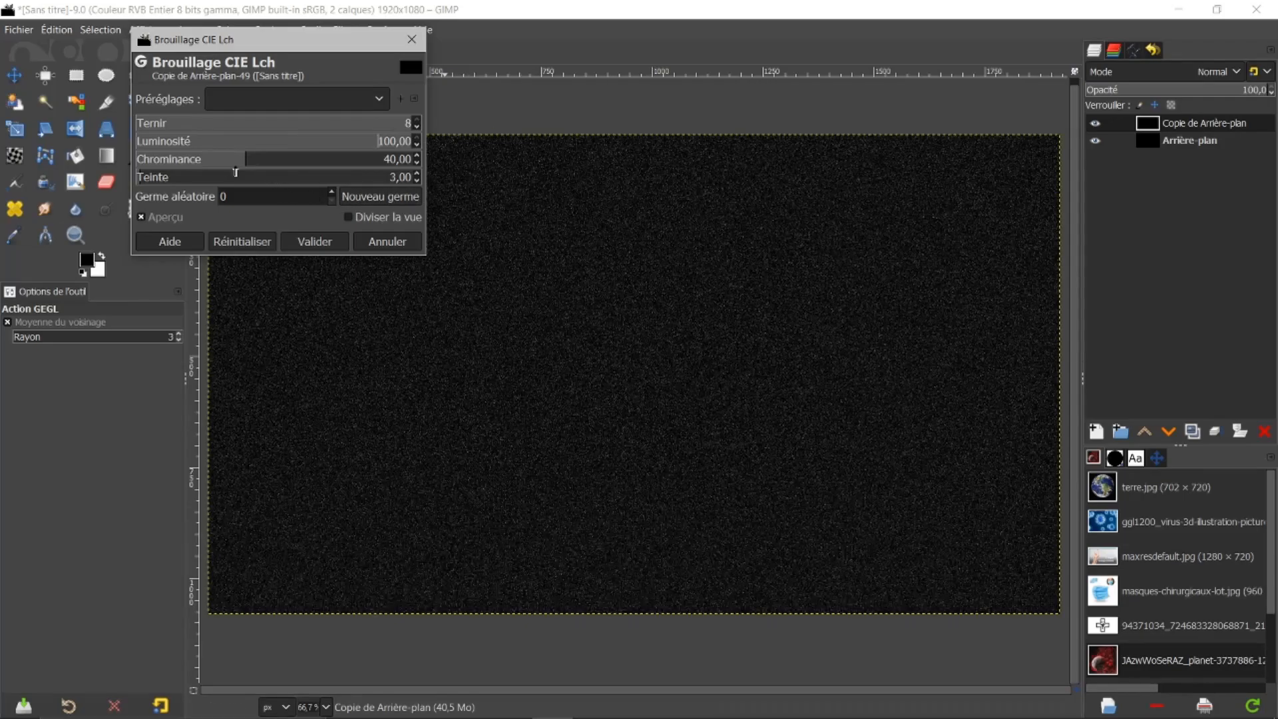
{"action": "left_click_drag", "start_coordinate": [241, 160], "coordinate": [136, 160]}
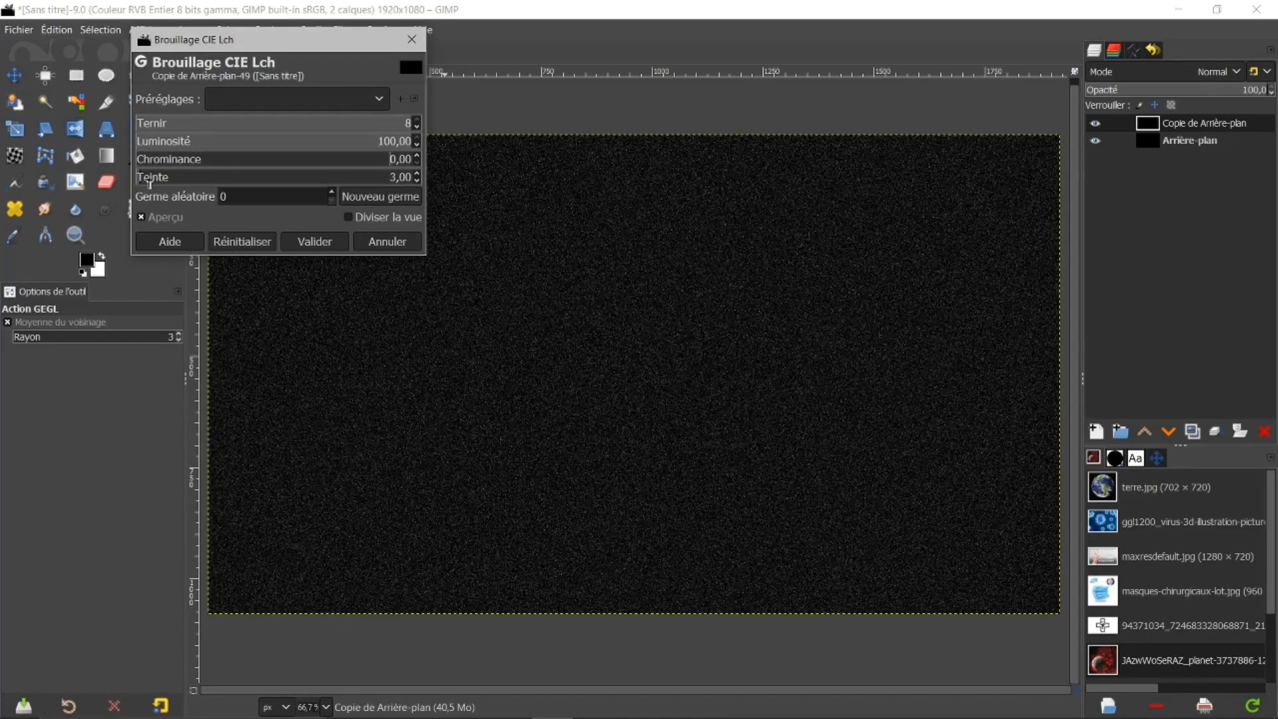
{"action": "left_click_drag", "start_coordinate": [141, 178], "coordinate": [114, 174]}
{"action": "left_click", "coordinate": [326, 244]}
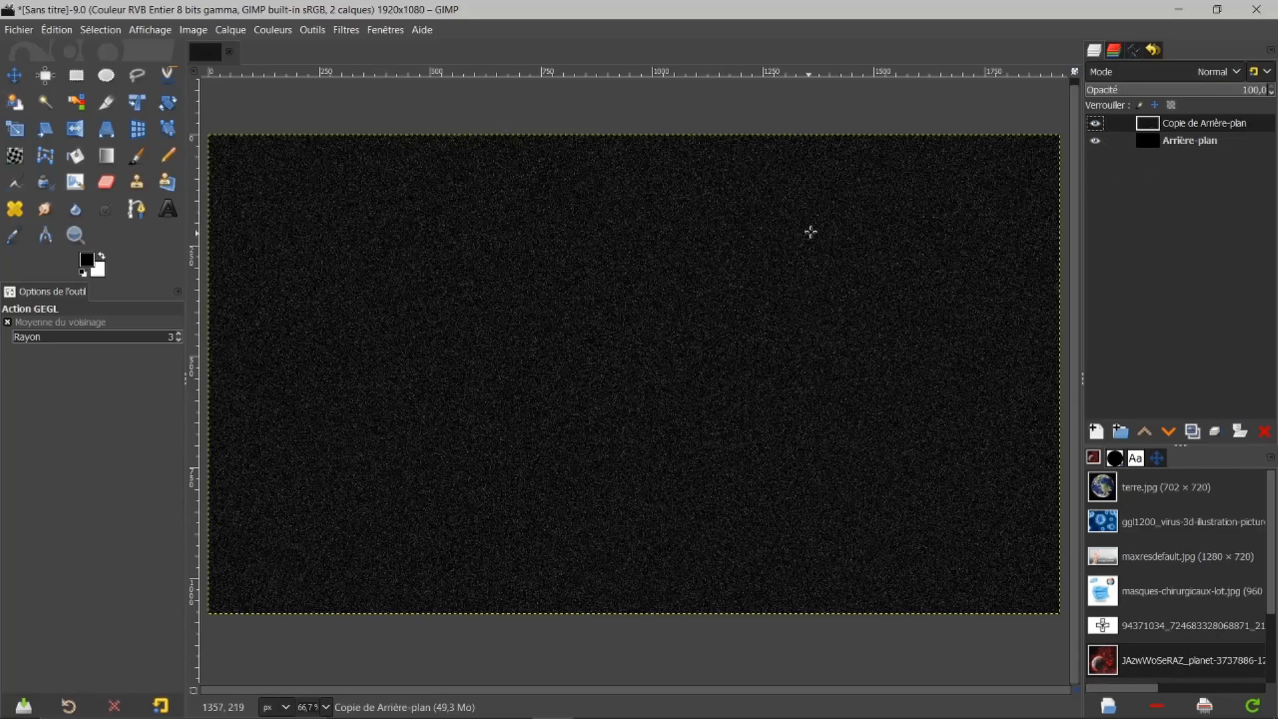
Add a transparent 1920 x 1080 px layer above the noise layer and fill it with grey 6d6d6d.
{"action": "left_click", "coordinate": [1097, 433]}
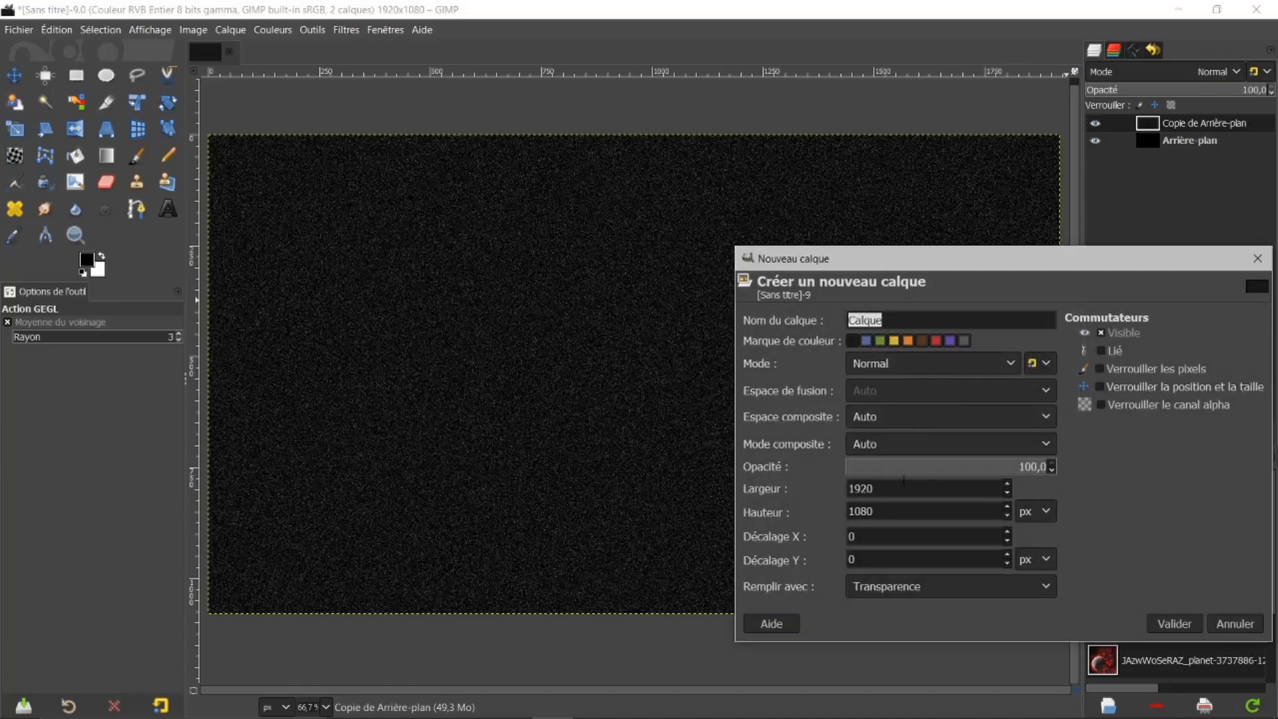
{"action": "left_click", "coordinate": [1173, 624]}
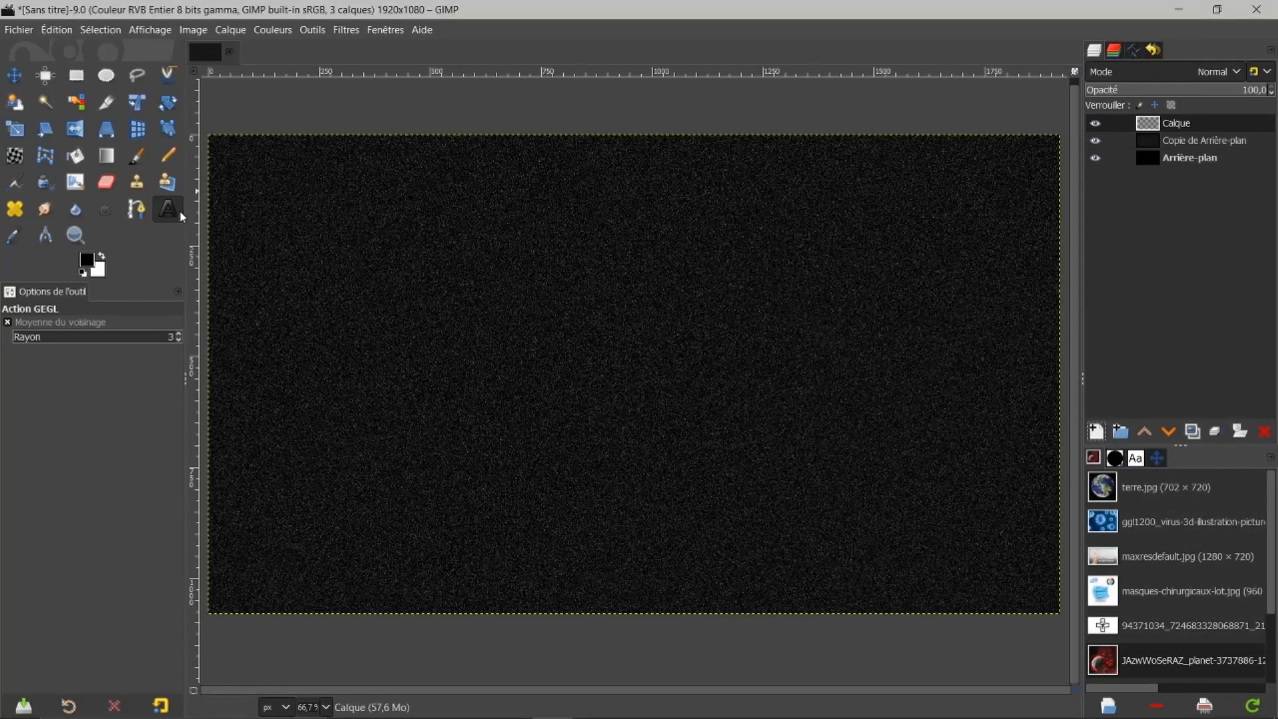
{"action": "left_click", "coordinate": [89, 261]}
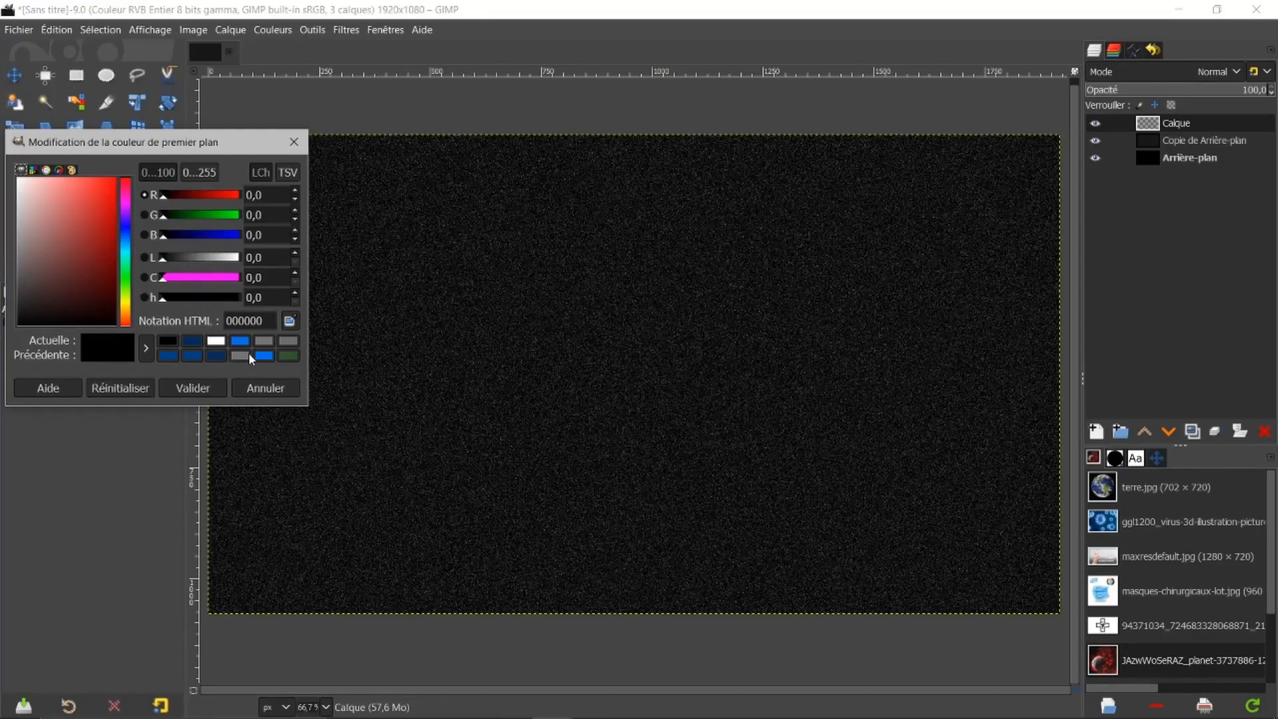
{"action": "left_click", "coordinate": [283, 340]}
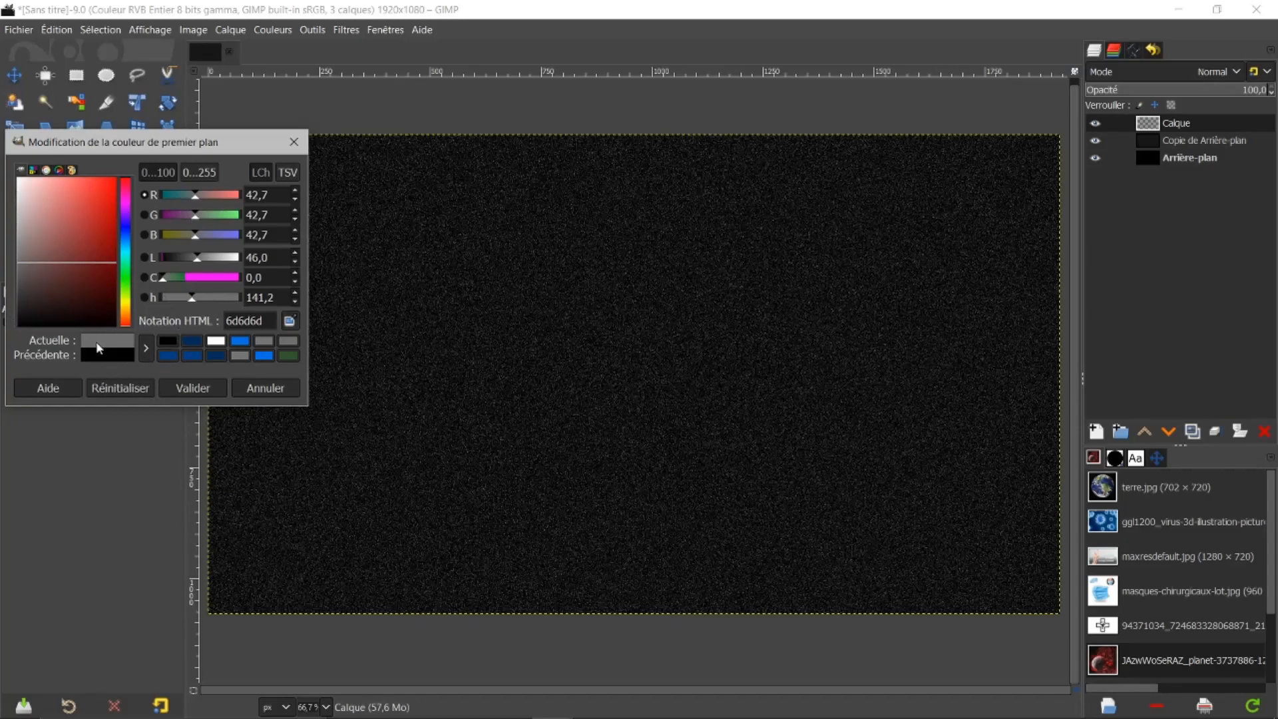
{"action": "left_click_drag", "start_coordinate": [99, 348], "coordinate": [543, 333]}
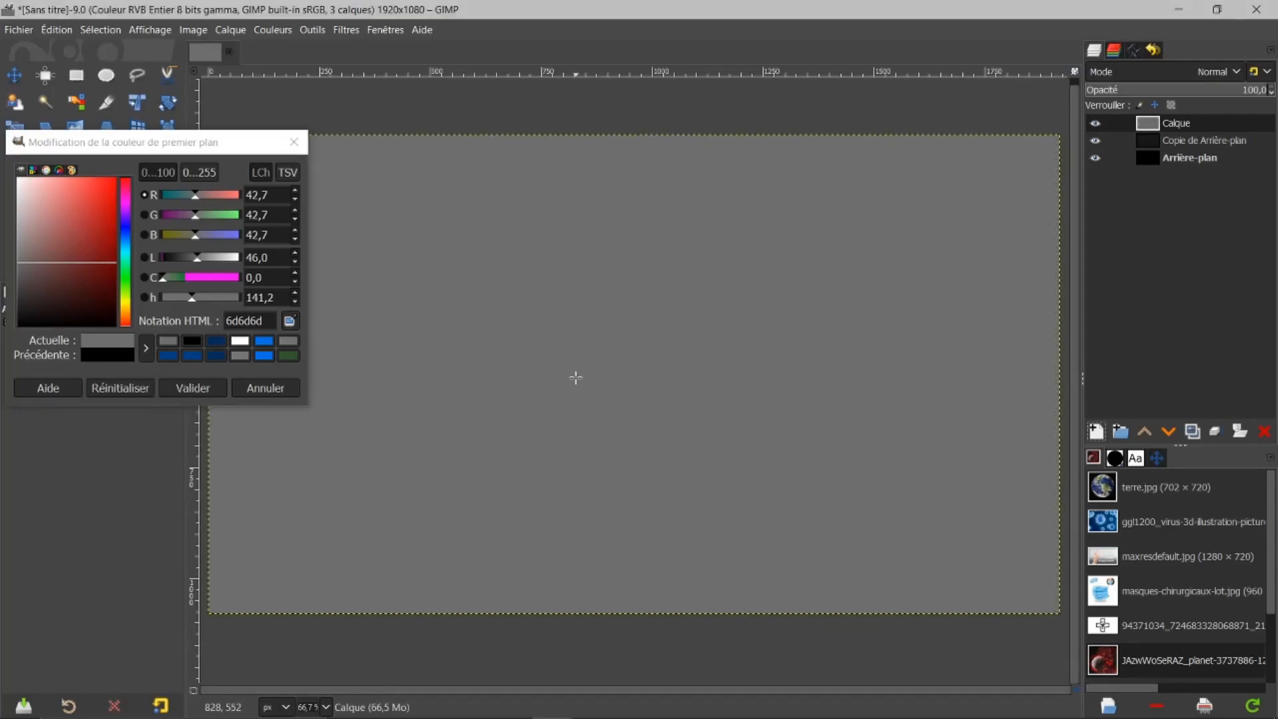
{"action": "left_click", "coordinate": [252, 388]}
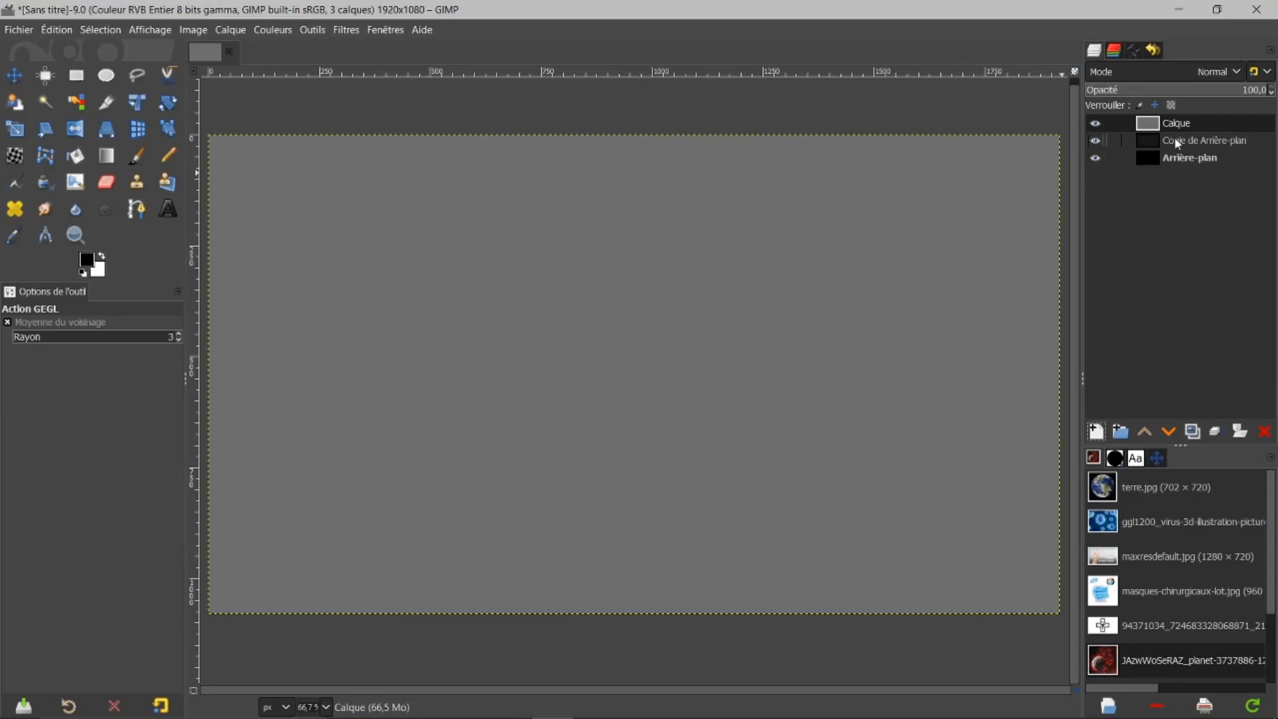
Set the grey layer's blend mode to Éclaircir, keeping the layer visible.
{"action": "left_click", "coordinate": [1095, 127]}
{"action": "left_click", "coordinate": [1096, 124]}
{"action": "left_click", "coordinate": [1234, 73]}
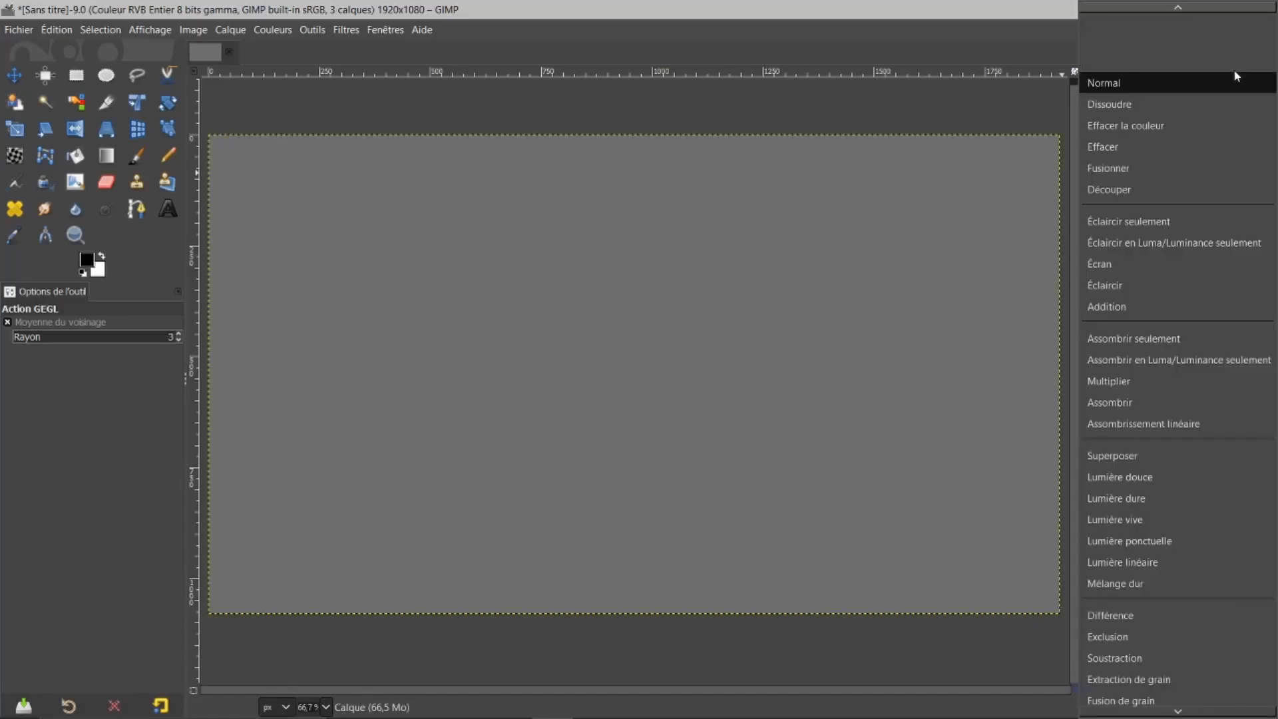
{"action": "left_click", "coordinate": [1096, 285]}
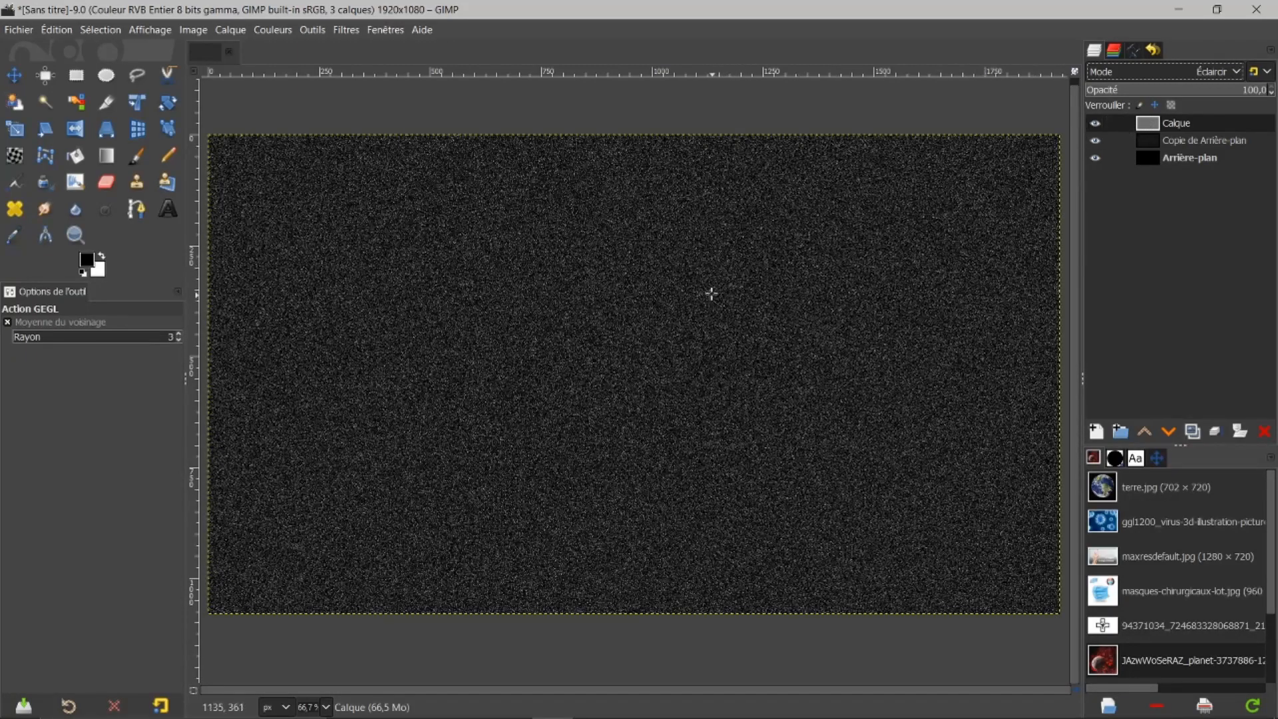
Apply Luminosité-Contraste to the noise layer, setting the contrast to 90 and slightly lowering the brightness.
{"action": "left_click", "coordinate": [1148, 147]}
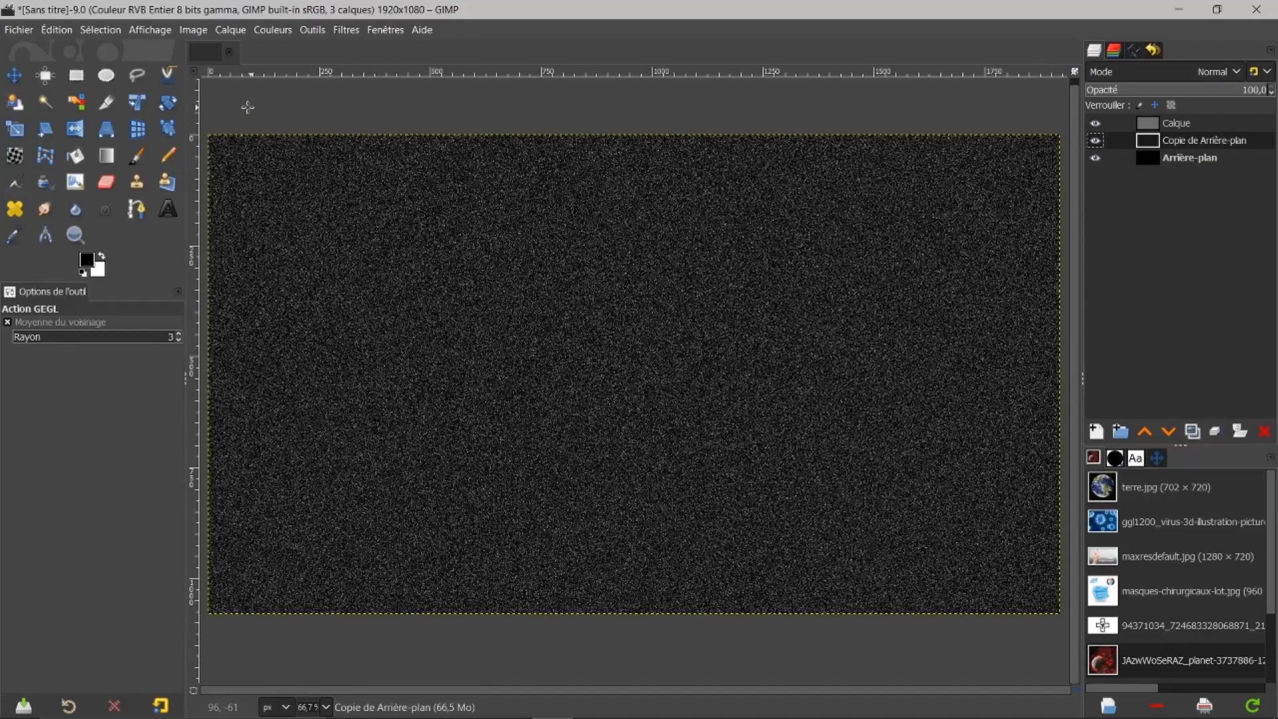
{"action": "left_click", "coordinate": [269, 30]}
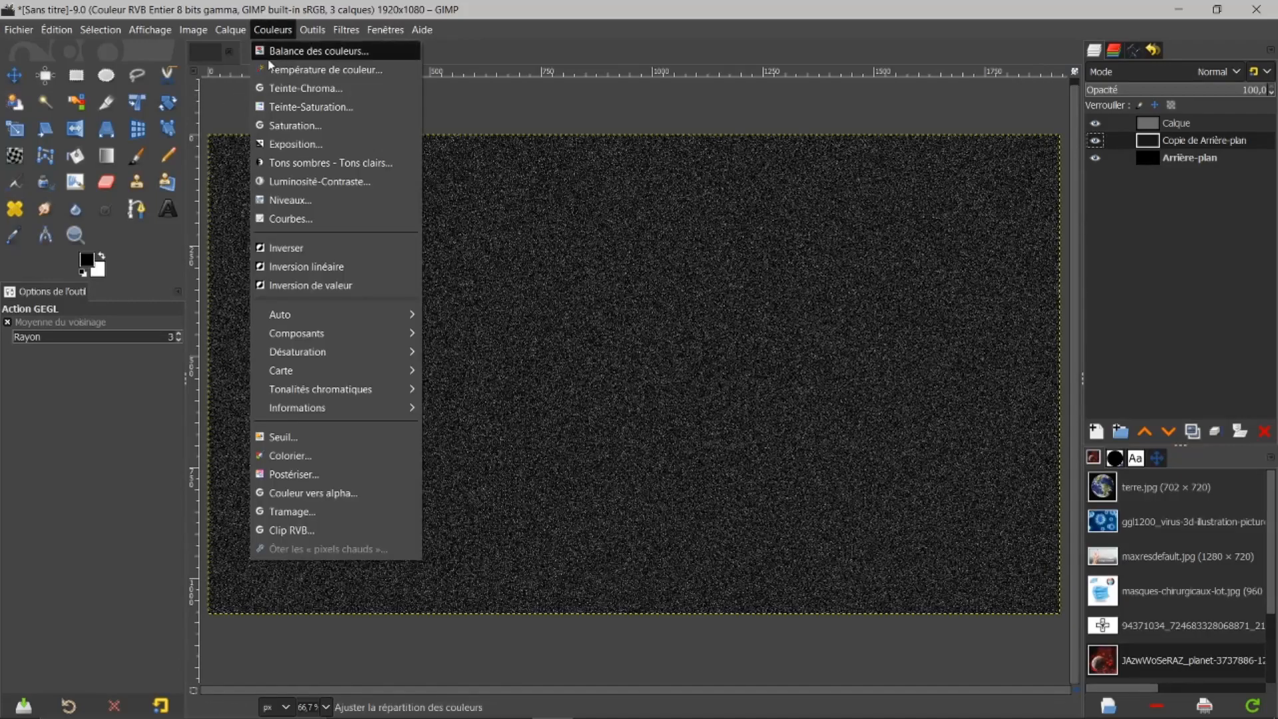
{"action": "left_click", "coordinate": [298, 181]}
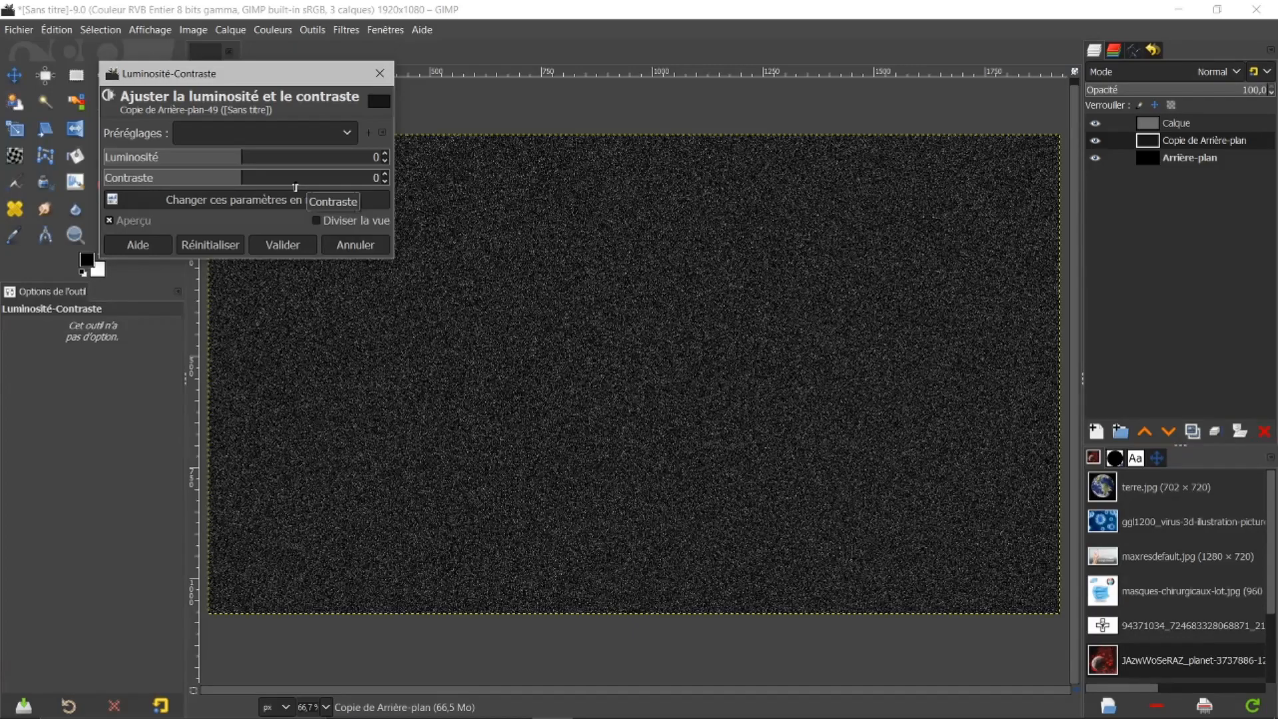
{"action": "left_click_drag", "start_coordinate": [242, 181], "coordinate": [340, 193]}
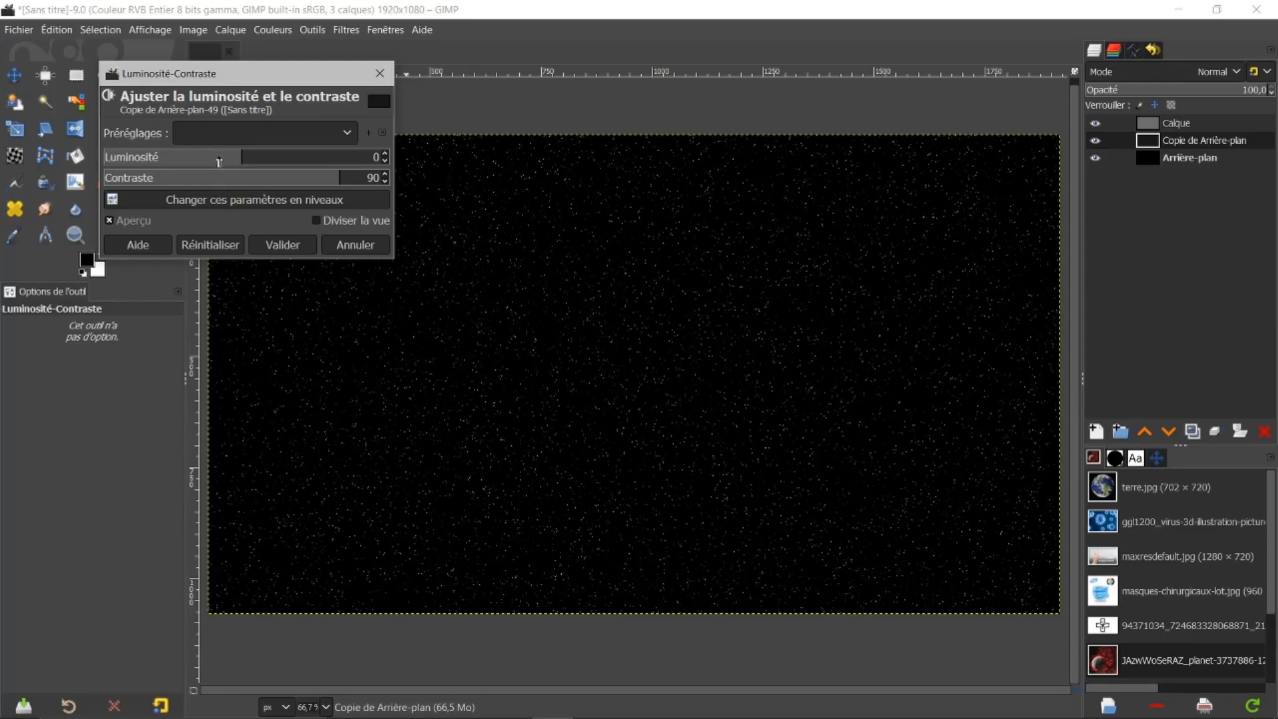
{"action": "mouse_move", "coordinate": [239, 159]}
{"action": "left_mouse_down"}
{"action": "mouse_move", "coordinate": [177, 159]}
{"action": "mouse_move", "coordinate": [229, 155]}
{"action": "left_mouse_up"}
{"action": "left_click_drag", "start_coordinate": [230, 155], "coordinate": [230, 155]}
{"action": "left_click", "coordinate": [283, 245]}
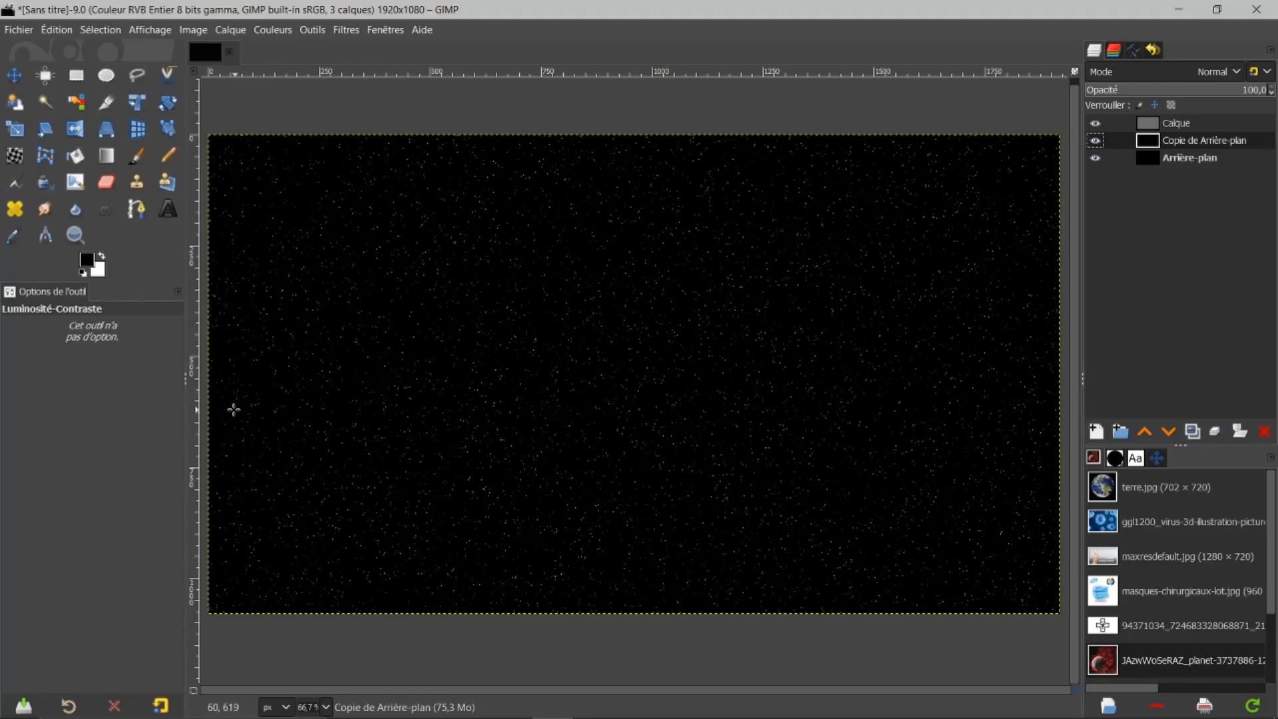
Apply the Étinceler filter to the noise layer with Intensité de l'éblouissement 0,15, Longueur des pointes 20, Nombre de pointes 4 and Densité des pointes 0,35.
{"action": "left_click", "coordinate": [345, 29]}
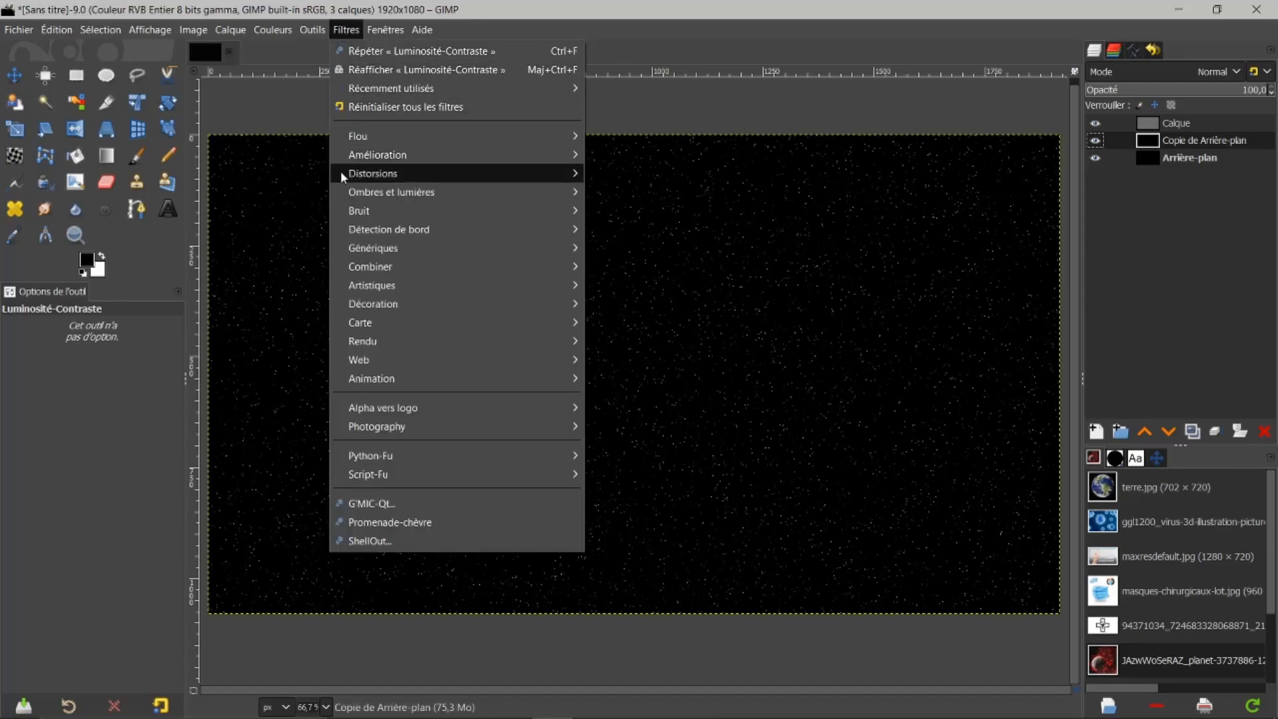
{"action": "mouse_move", "coordinate": [353, 192]}
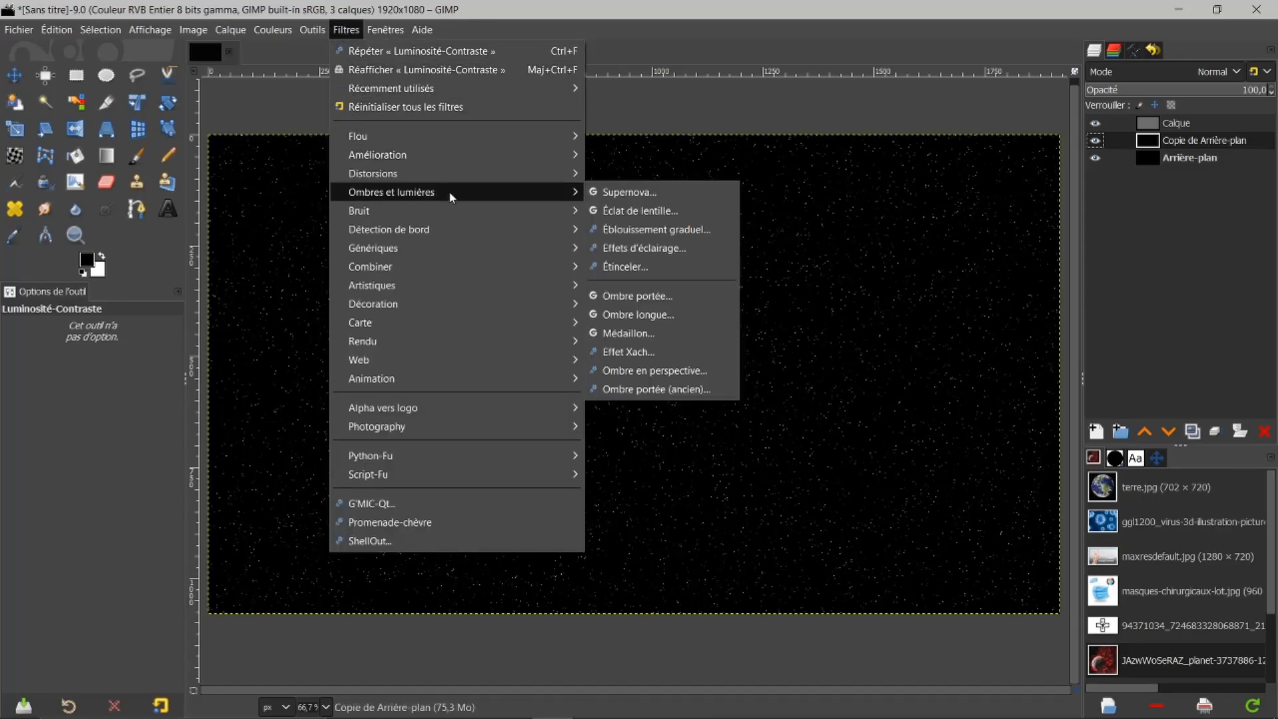
{"action": "left_click", "coordinate": [610, 266]}
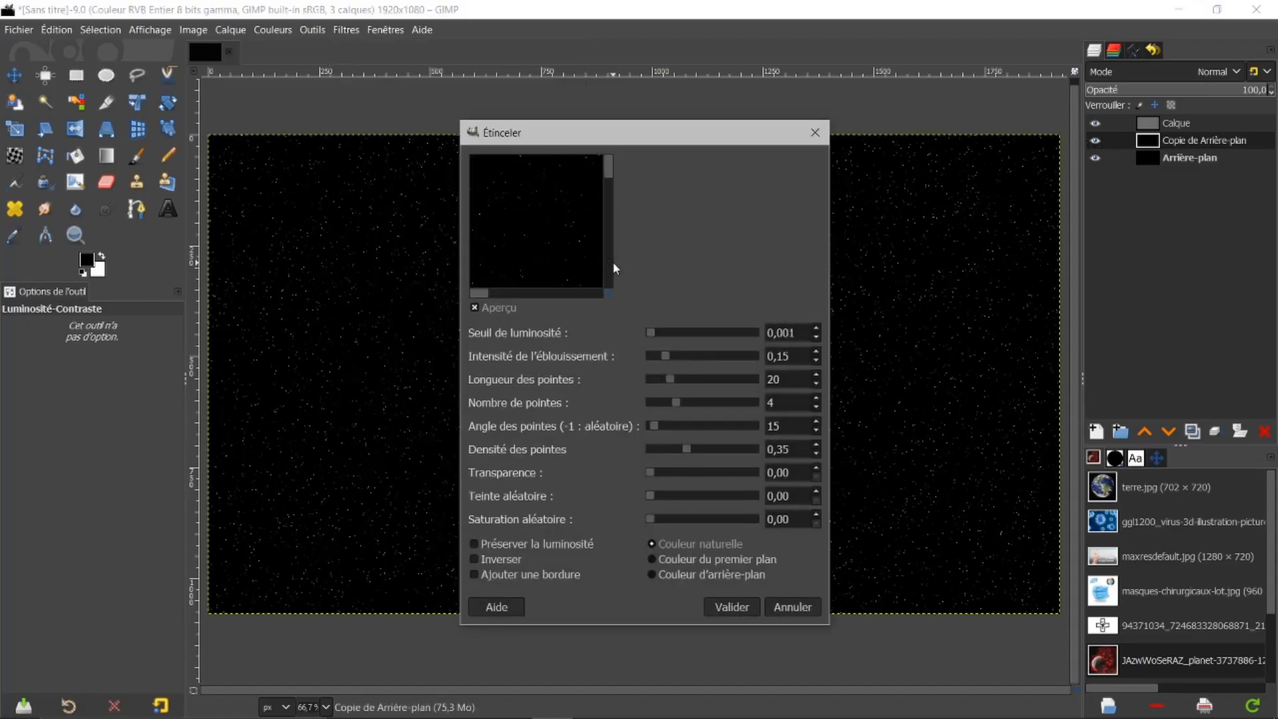
{"action": "left_click_drag", "start_coordinate": [607, 134], "coordinate": [378, 137]}
{"action": "left_click_drag", "start_coordinate": [231, 122], "coordinate": [99, 49]}
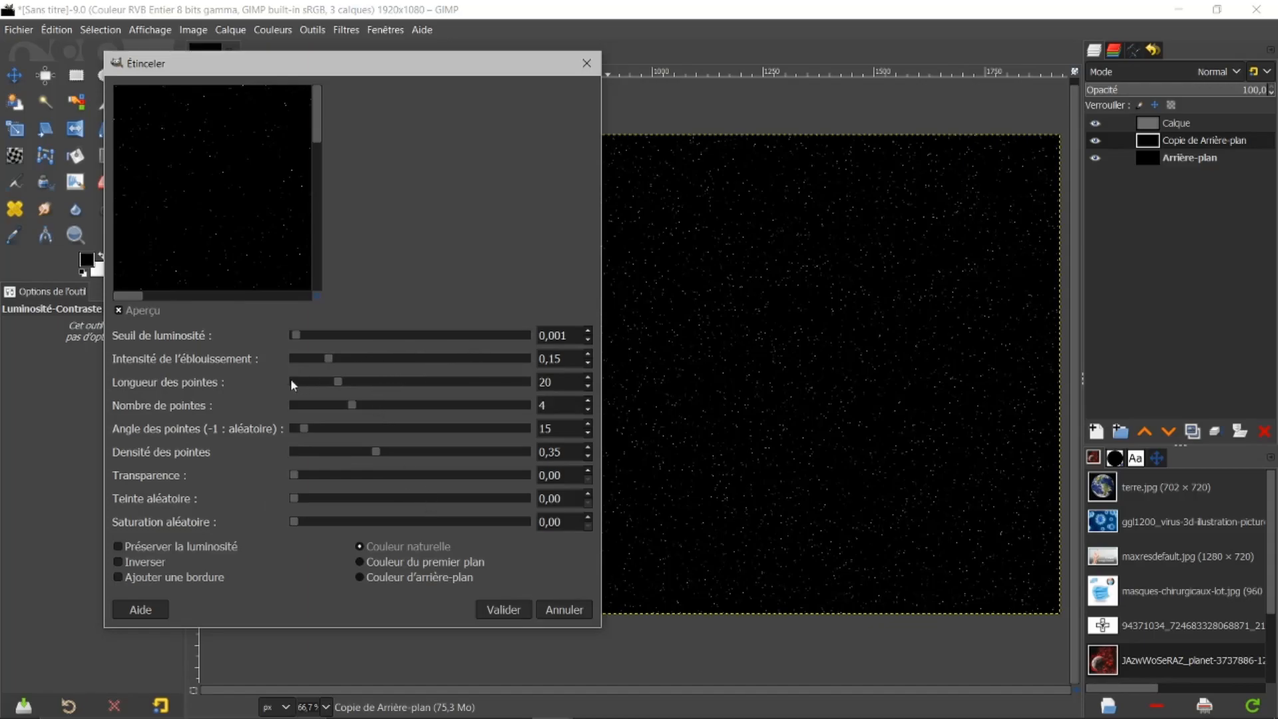
{"action": "mouse_move", "coordinate": [326, 360]}
{"action": "left_mouse_down"}
{"action": "mouse_move", "coordinate": [465, 359]}
{"action": "mouse_move", "coordinate": [329, 355]}
{"action": "left_mouse_up"}
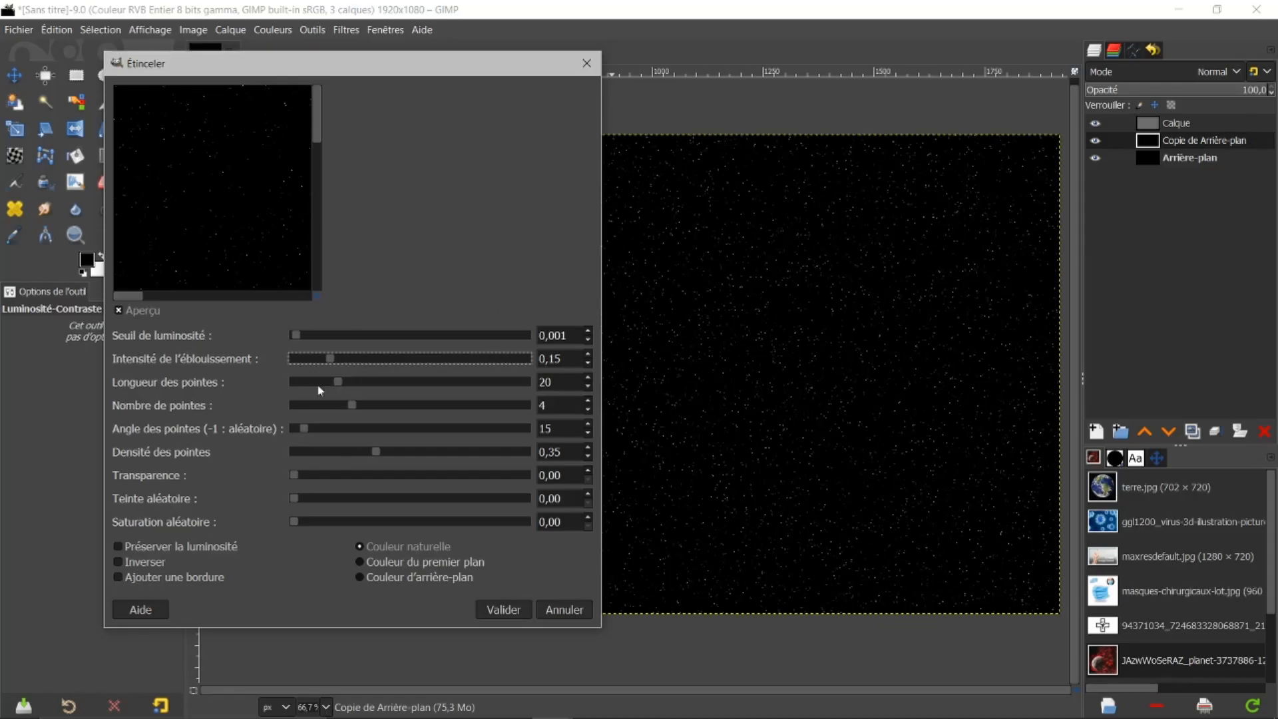
{"action": "left_click_drag", "start_coordinate": [377, 454], "coordinate": [525, 433]}
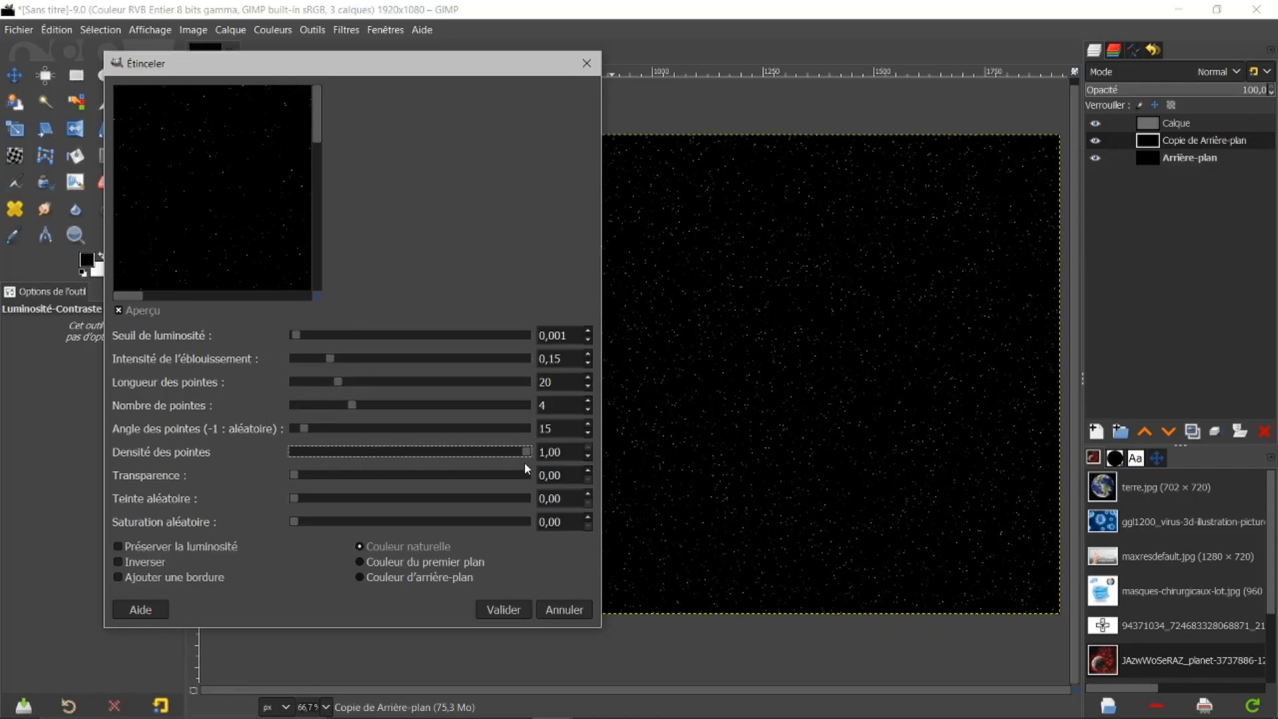
{"action": "left_click_drag", "start_coordinate": [526, 449], "coordinate": [377, 466]}
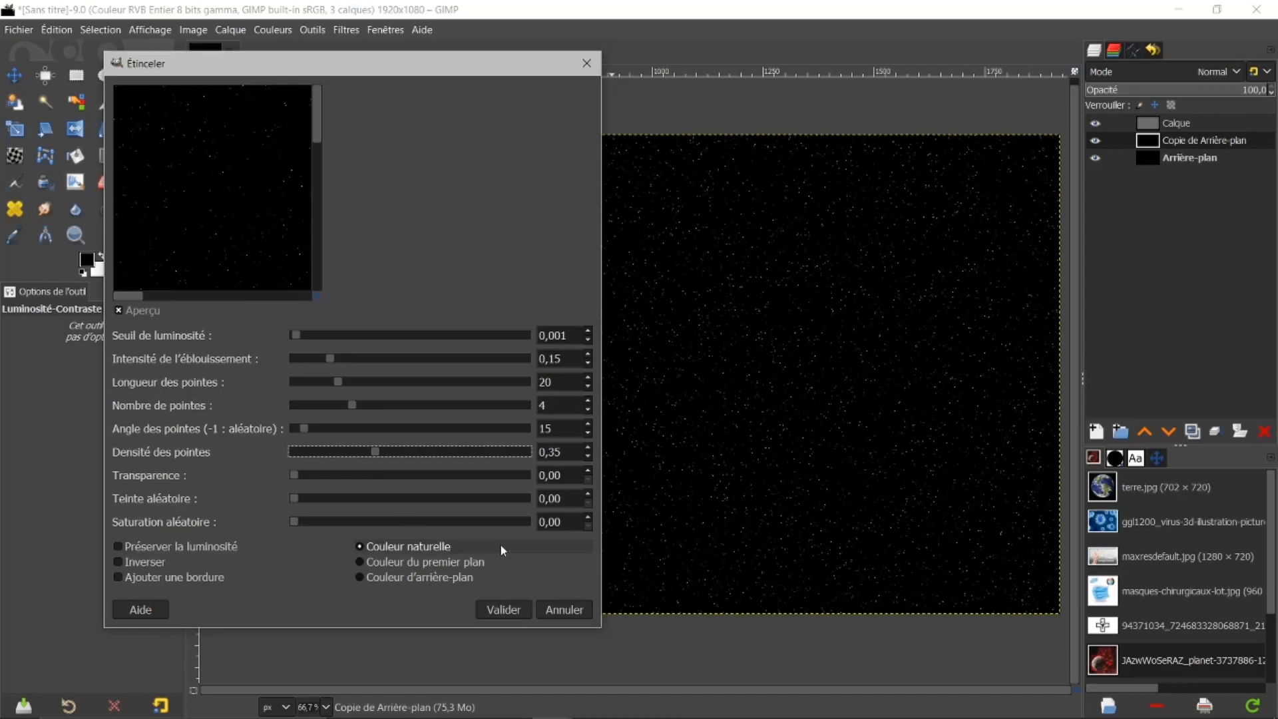
{"action": "left_click", "coordinate": [504, 610]}
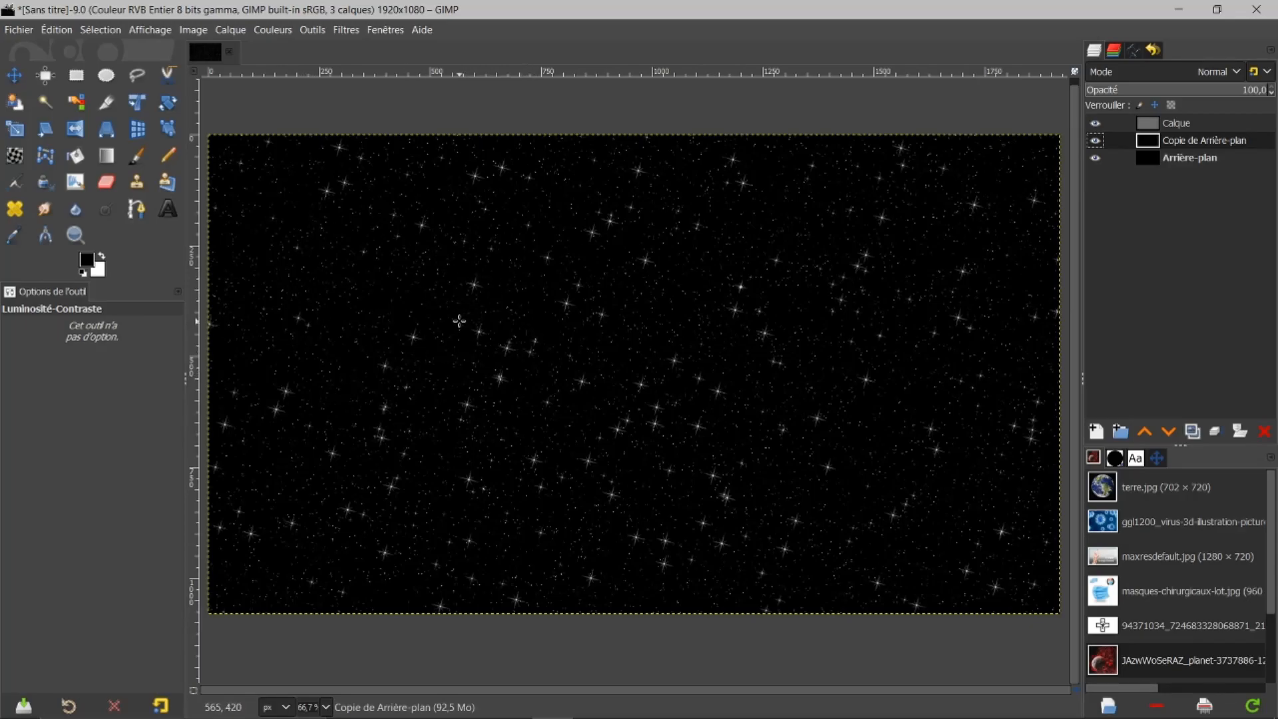
{"action": "left_click", "coordinate": [349, 30]}
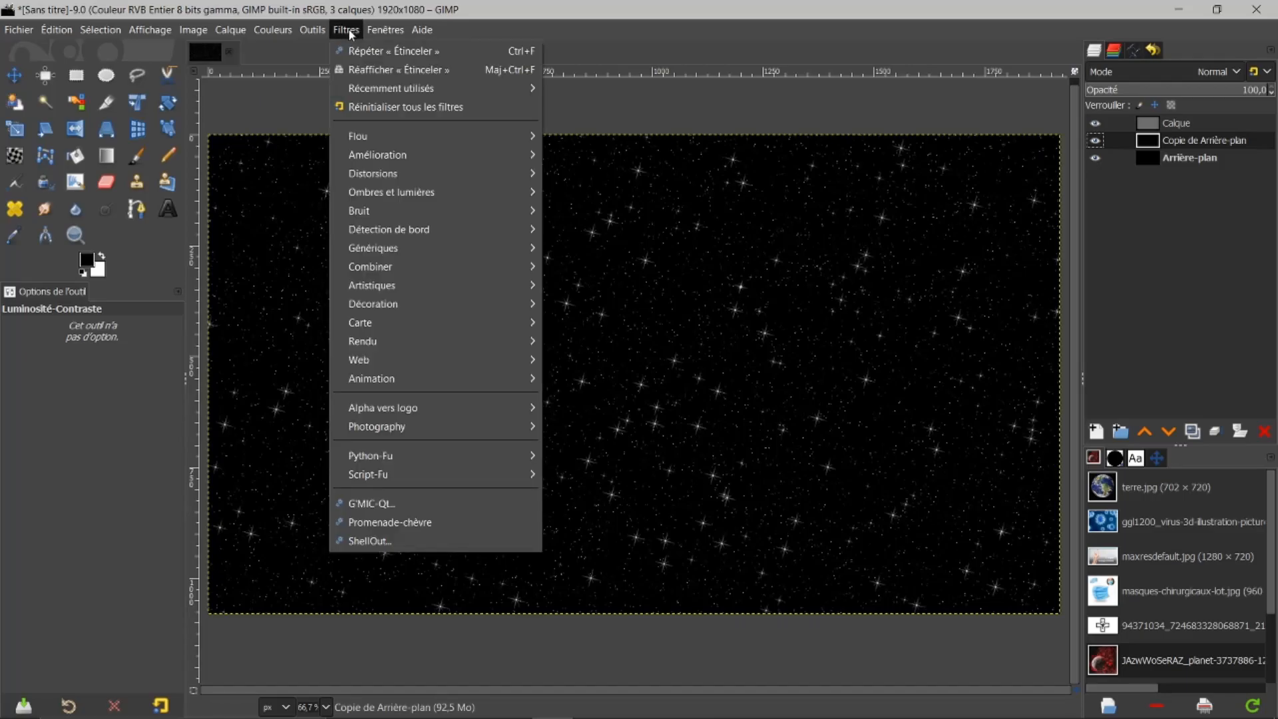
{"action": "left_click", "coordinate": [362, 71]}
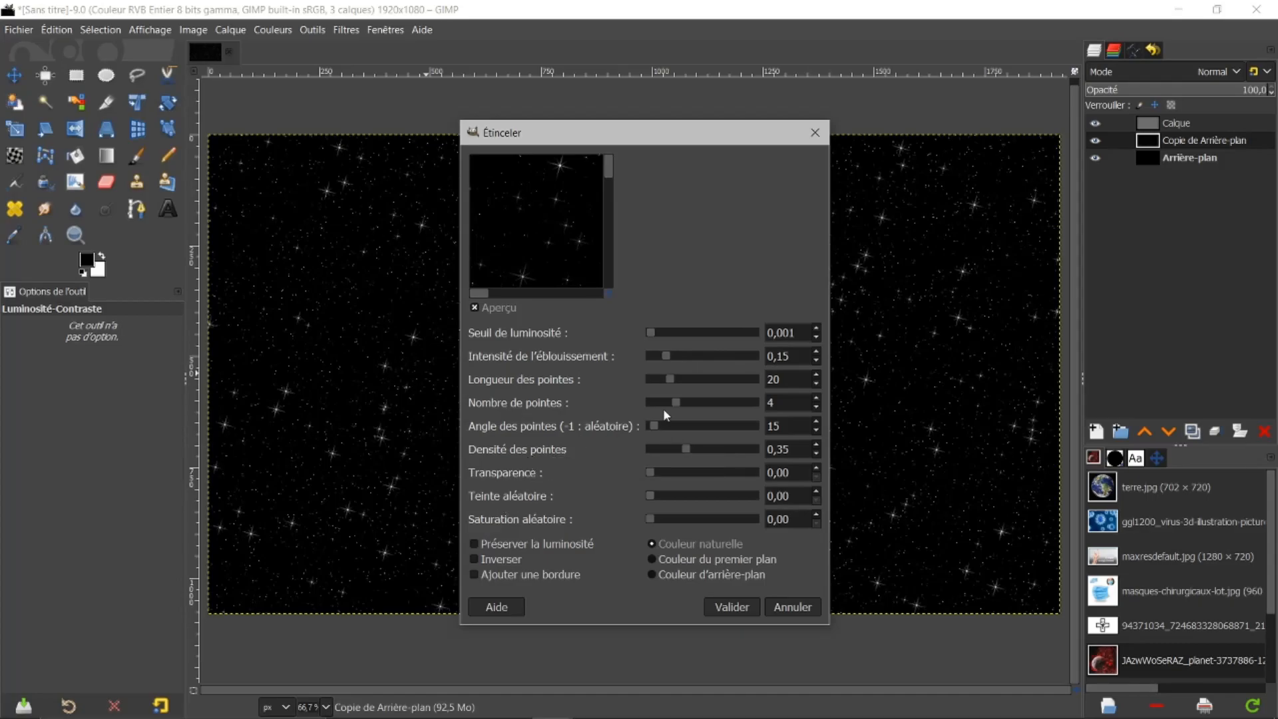
{"action": "left_click", "coordinate": [788, 612]}
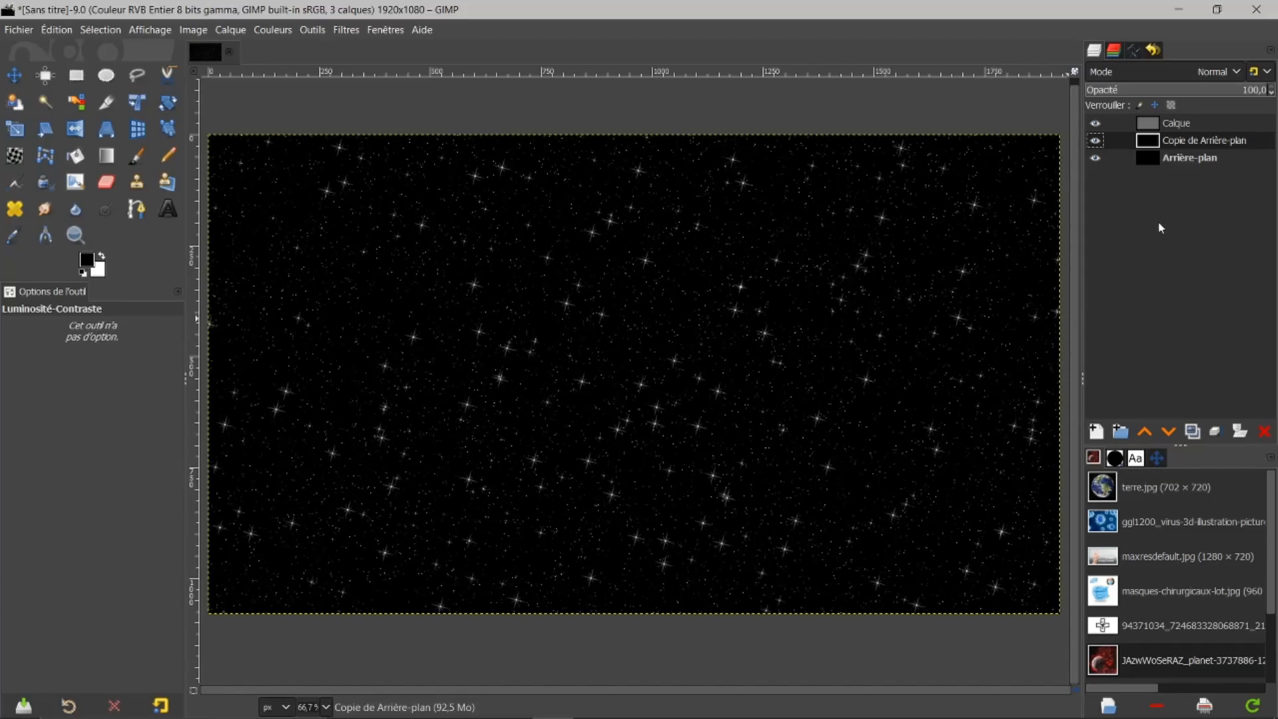
Compare the starfield with the grey layer hidden and shown, leaving the layer visible.
{"action": "left_click", "coordinate": [1096, 125]}
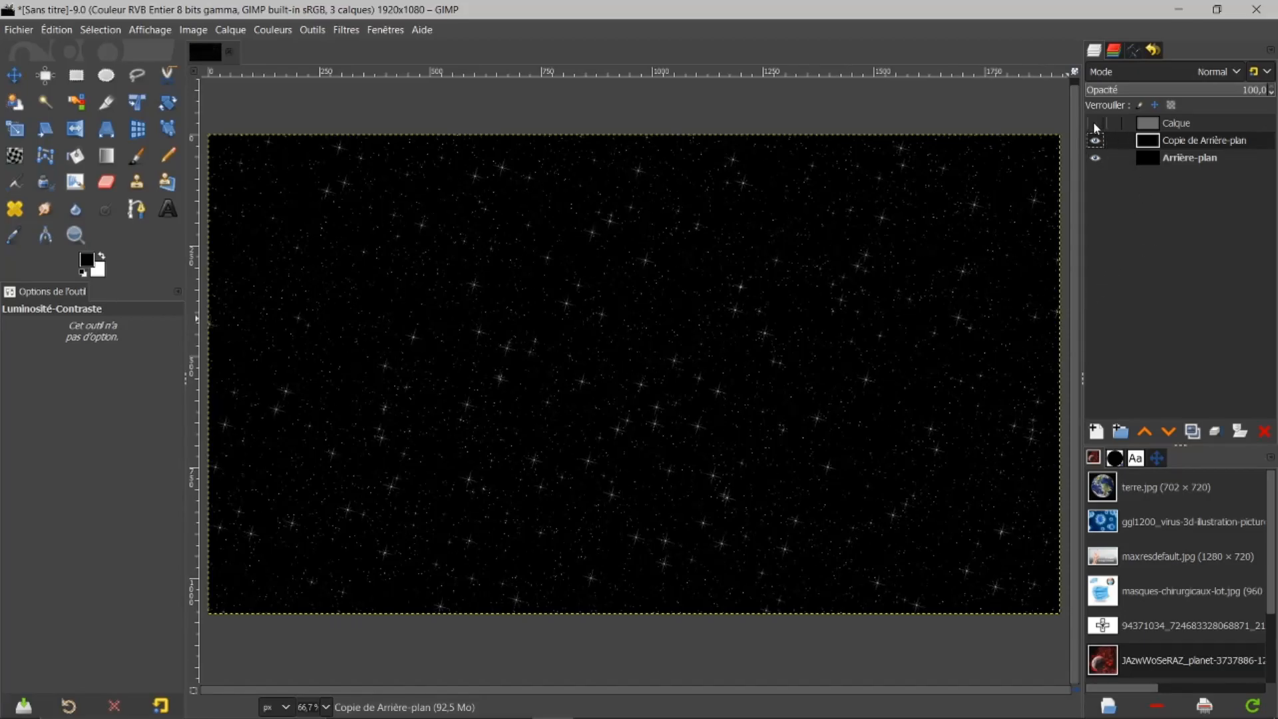
{"action": "left_click", "coordinate": [1095, 124]}
{"action": "left_click", "coordinate": [1095, 124]}
{"action": "left_click", "coordinate": [1094, 124]}
{"action": "left_click", "coordinate": [1095, 124]}
{"action": "left_click", "coordinate": [1094, 125]}
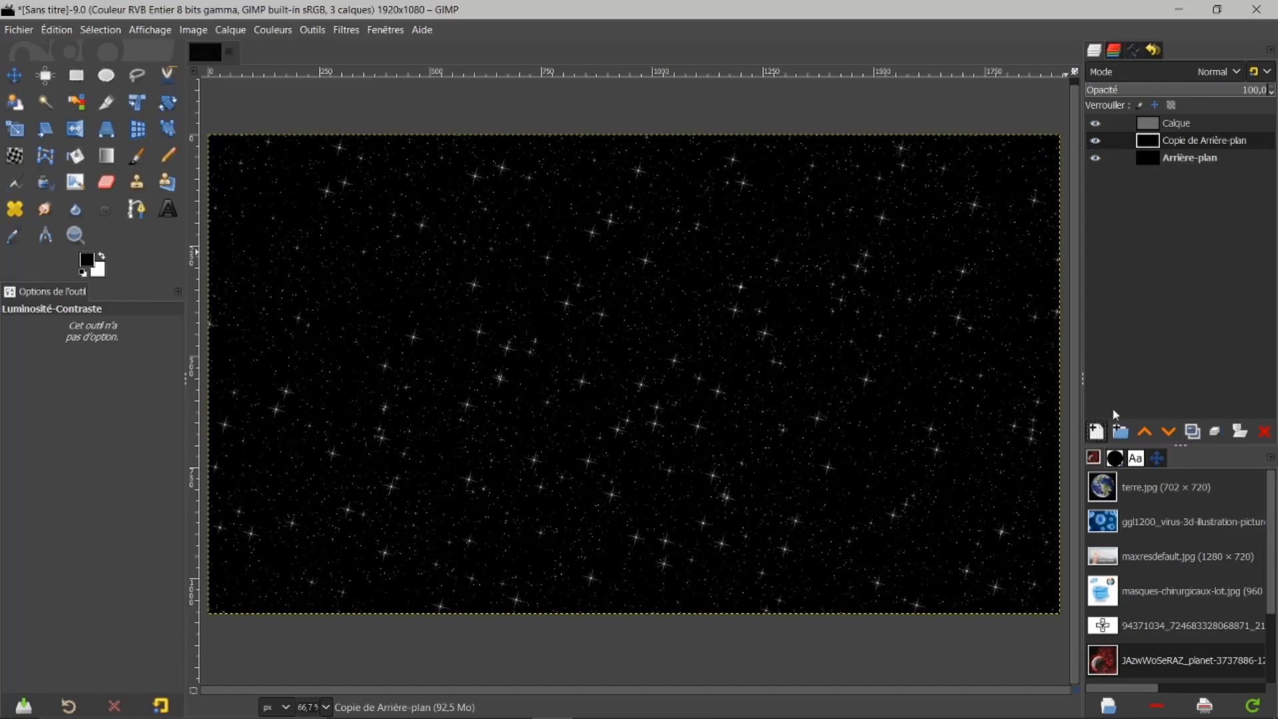
Add a transparent 1920 x 1080 px layer above the noise layer and choose blue 0170ef as the Paintbrush colour.
{"action": "left_click", "coordinate": [1097, 432]}
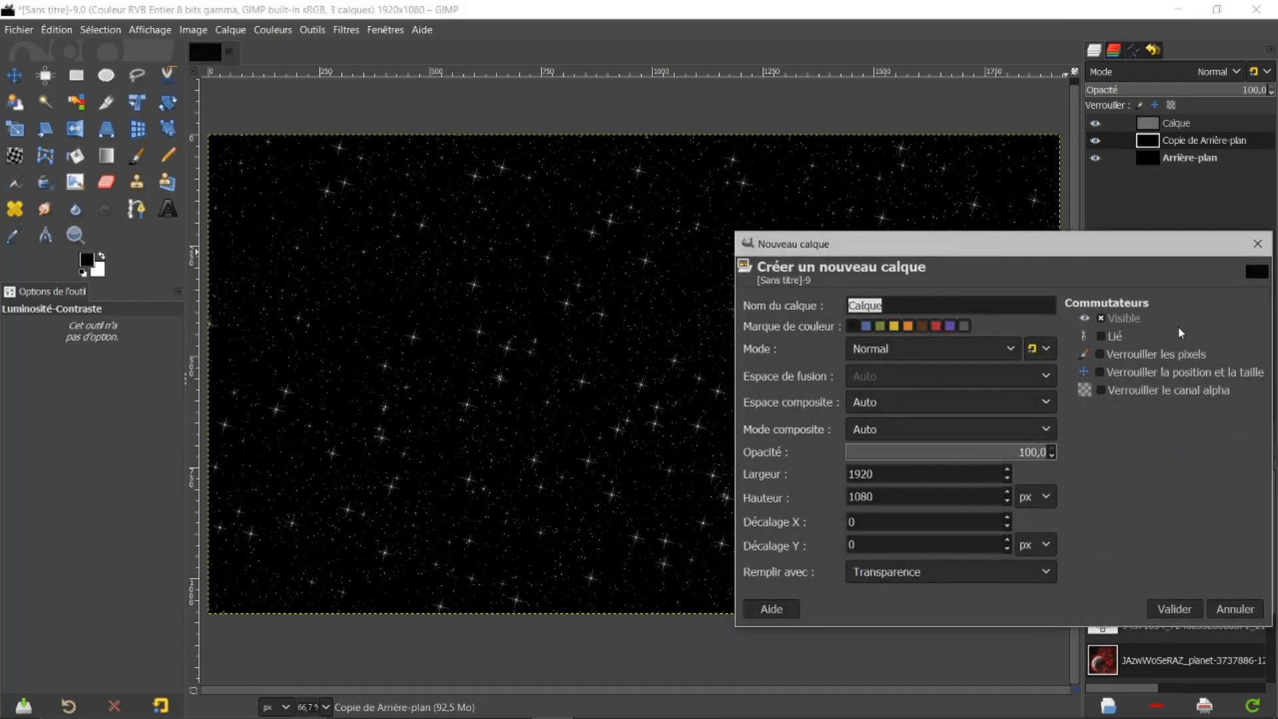
{"action": "left_click", "coordinate": [1174, 609]}
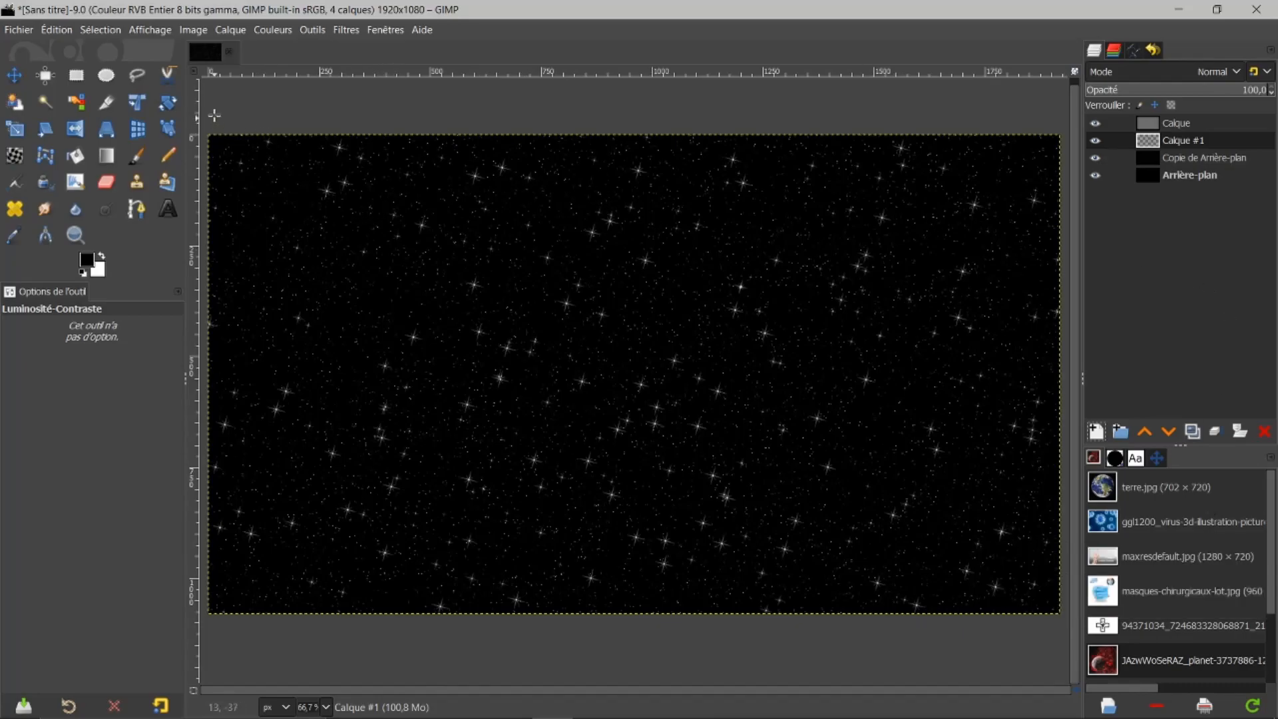
{"action": "left_click", "coordinate": [136, 161]}
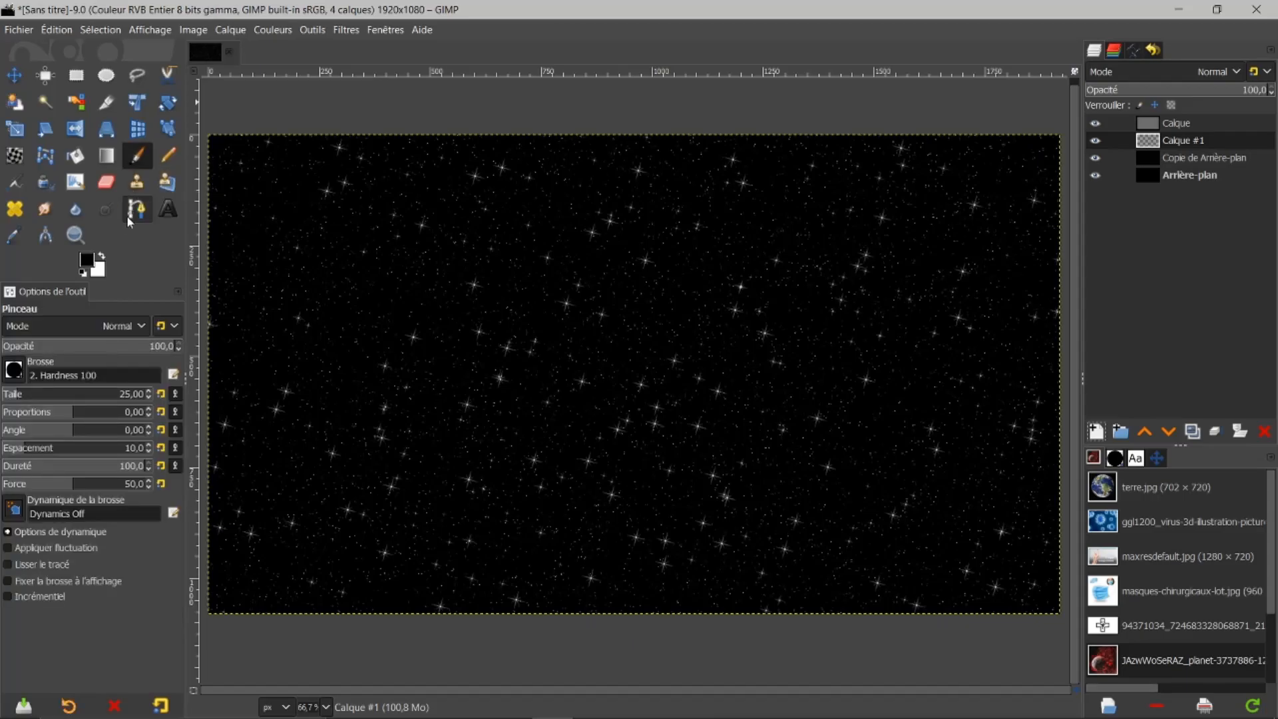
{"action": "left_click", "coordinate": [87, 262]}
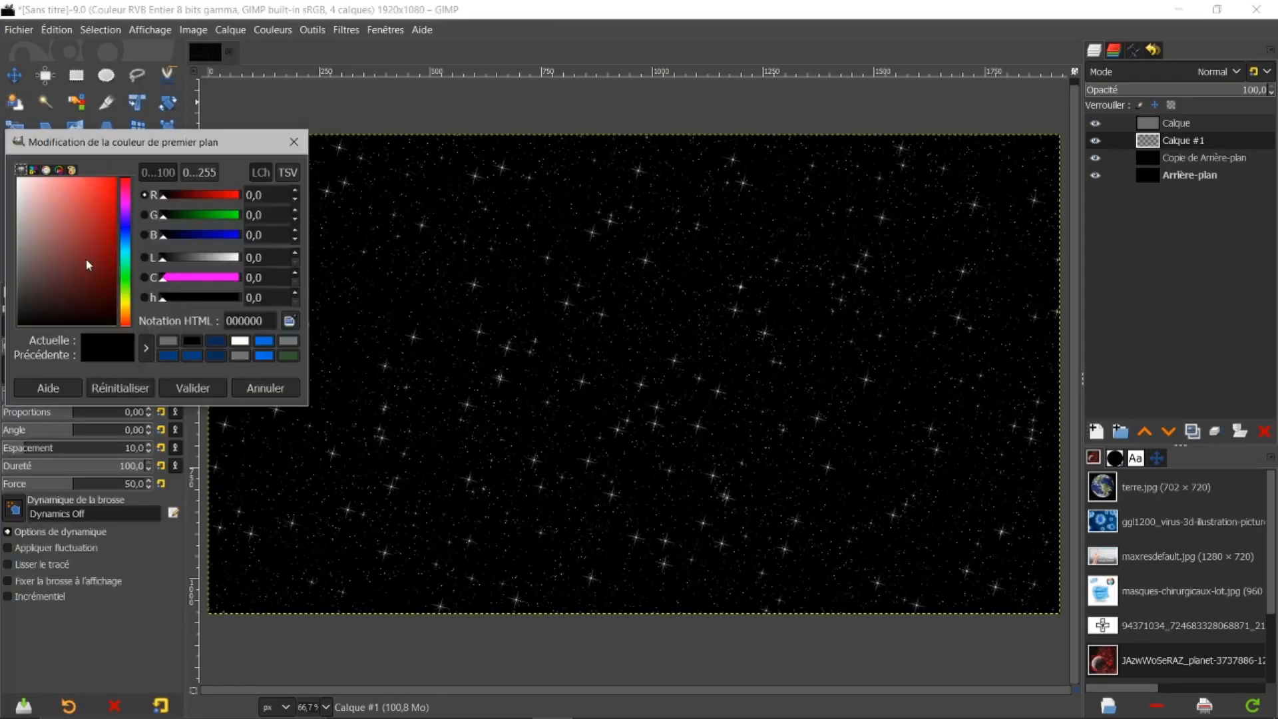
{"action": "left_click", "coordinate": [261, 342]}
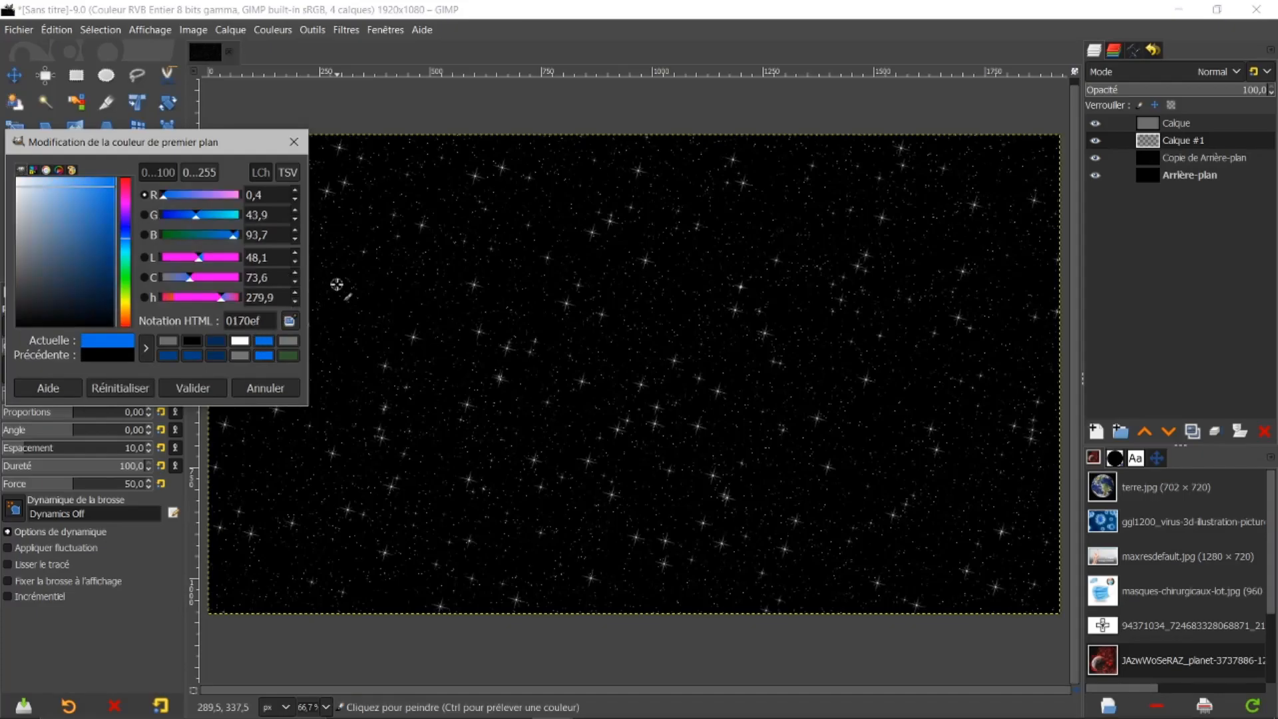
{"action": "left_click", "coordinate": [193, 388]}
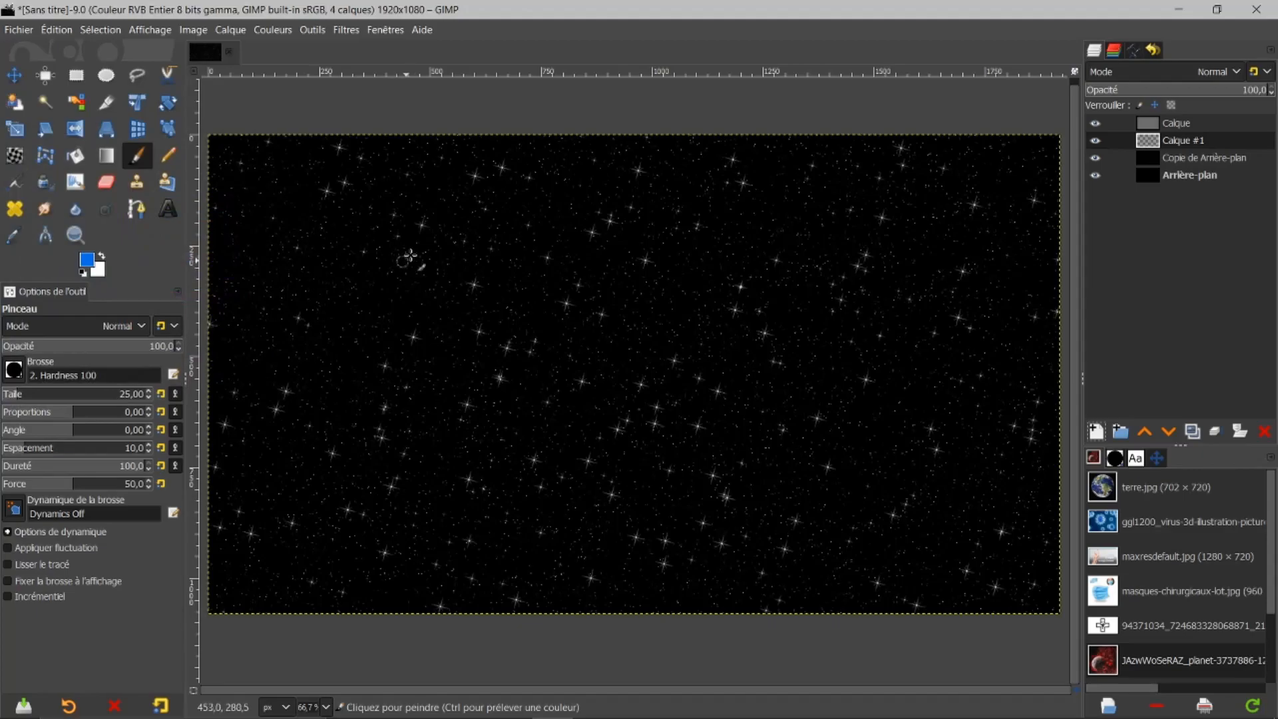
Set the Paintbrush to the soft 2. Hardness 025 brush with a size of 443.
{"action": "left_click", "coordinate": [15, 371]}
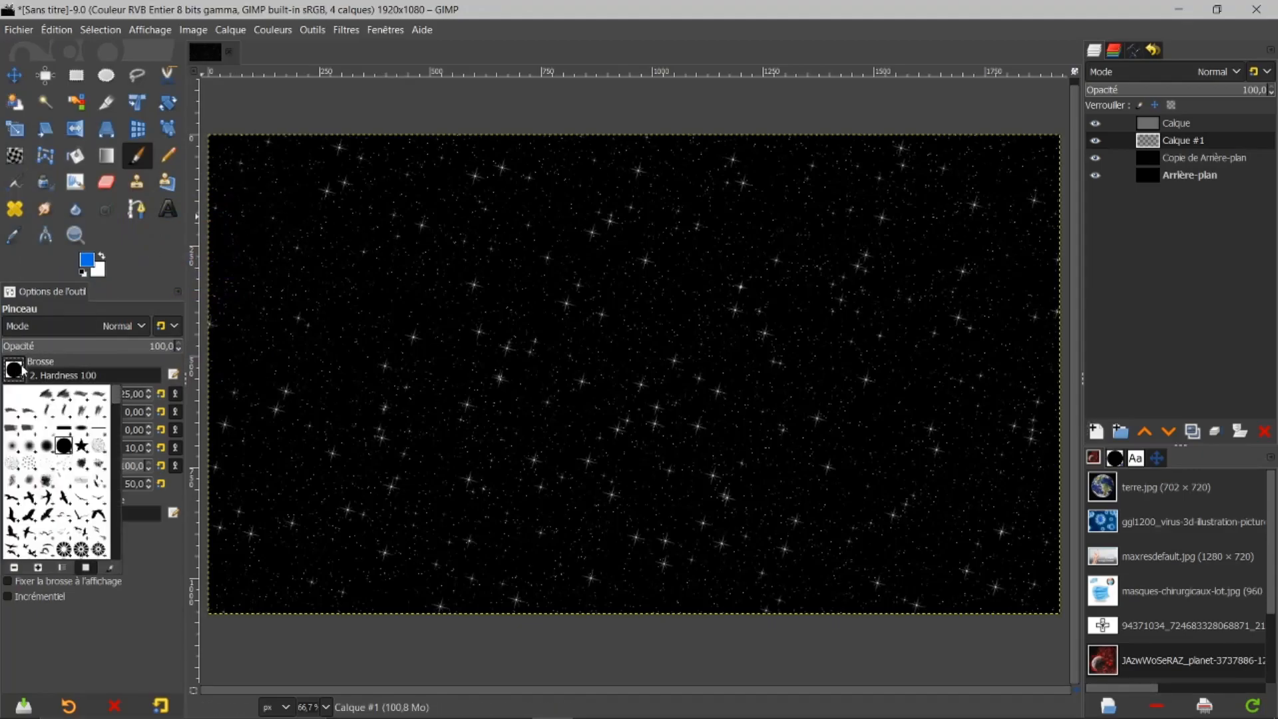
{"action": "left_click", "coordinate": [13, 446]}
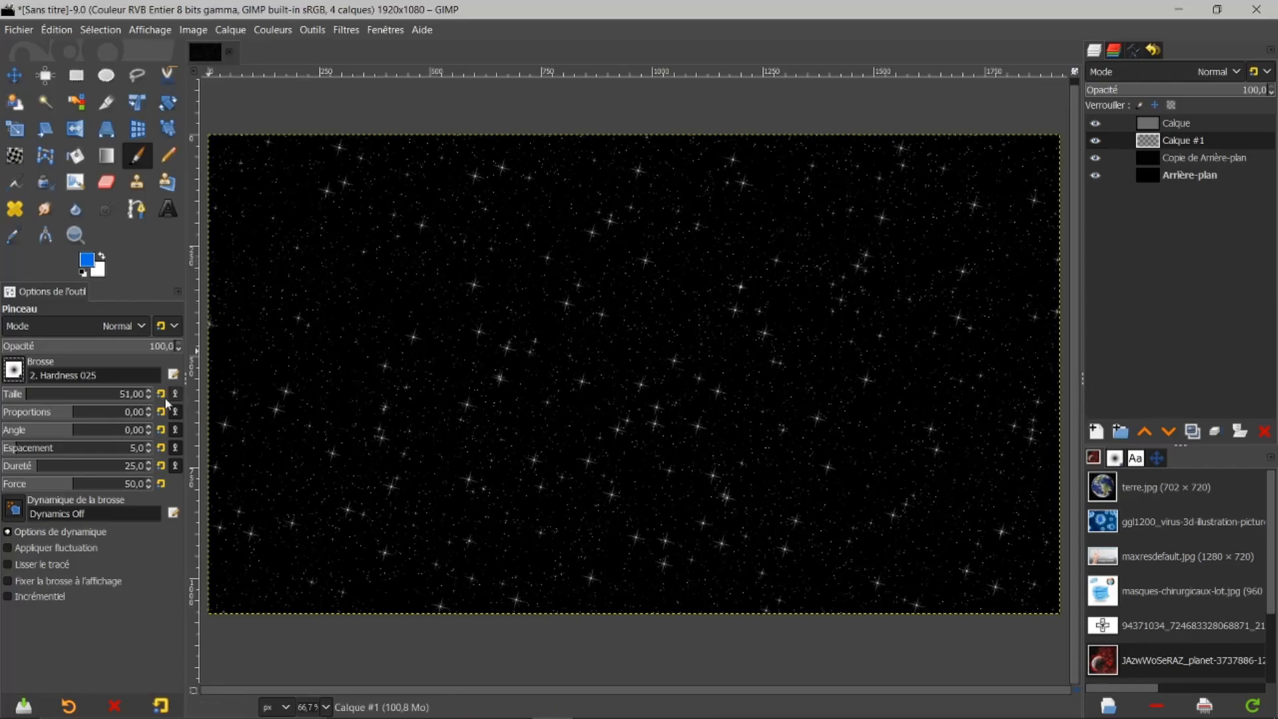
{"action": "left_click_drag", "start_coordinate": [78, 398], "coordinate": [90, 397]}
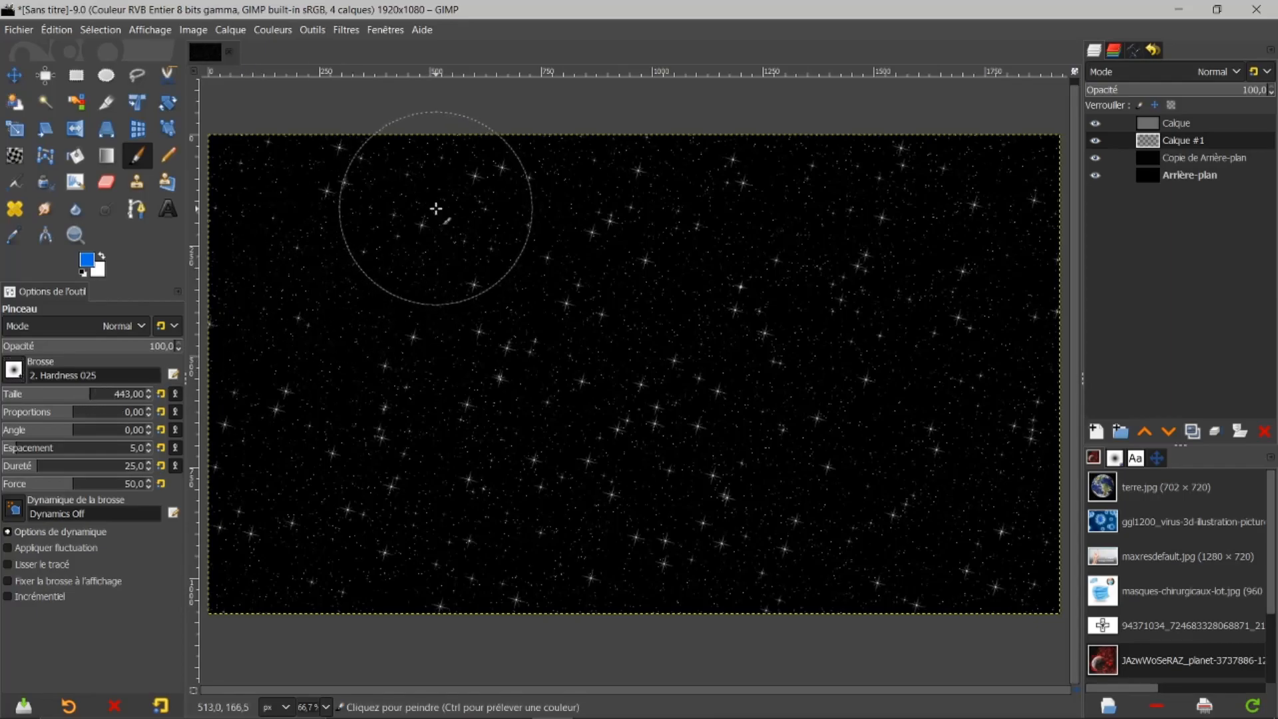
Try a blue stroke across the upper-left corner of the canvas at 100 opacity, and undo it.
{"action": "mouse_move", "coordinate": [446, 213]}
{"action": "left_mouse_down"}
{"action": "mouse_move", "coordinate": [329, 194]}
{"action": "mouse_move", "coordinate": [270, 231]}
{"action": "mouse_move", "coordinate": [265, 181]}
{"action": "left_mouse_up"}
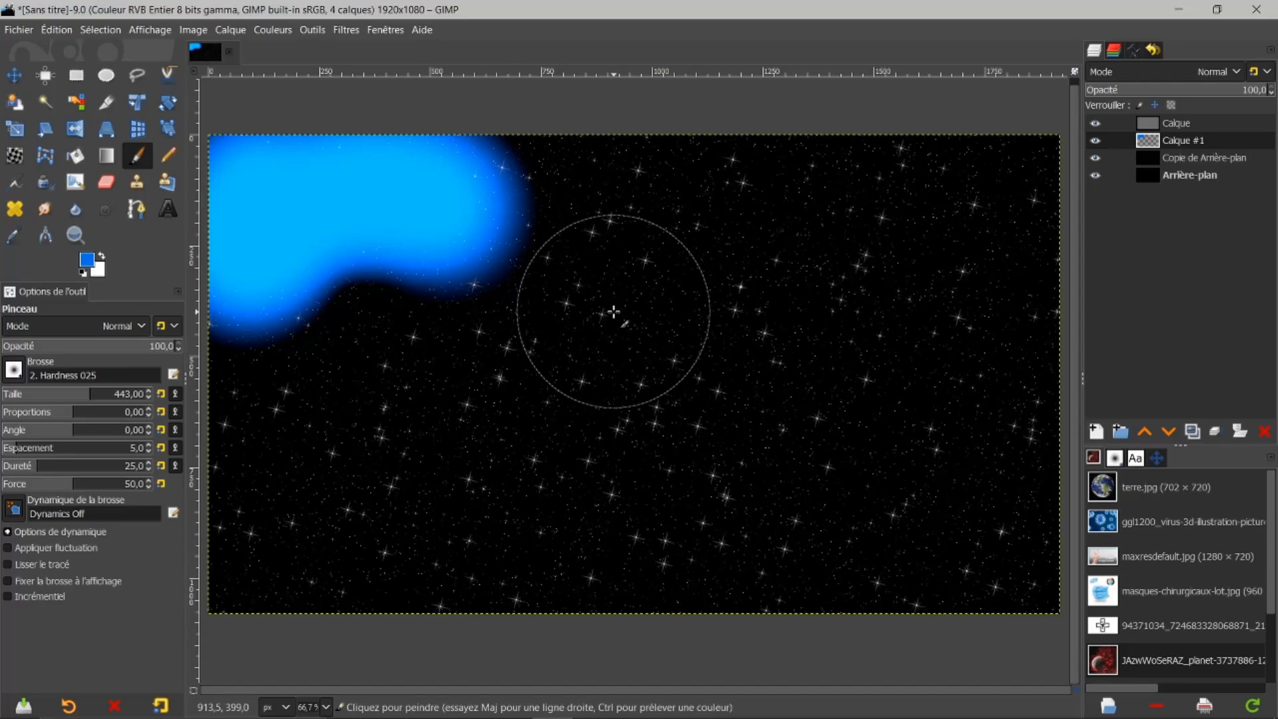
{"action": "key", "text": "ctrl+z"}
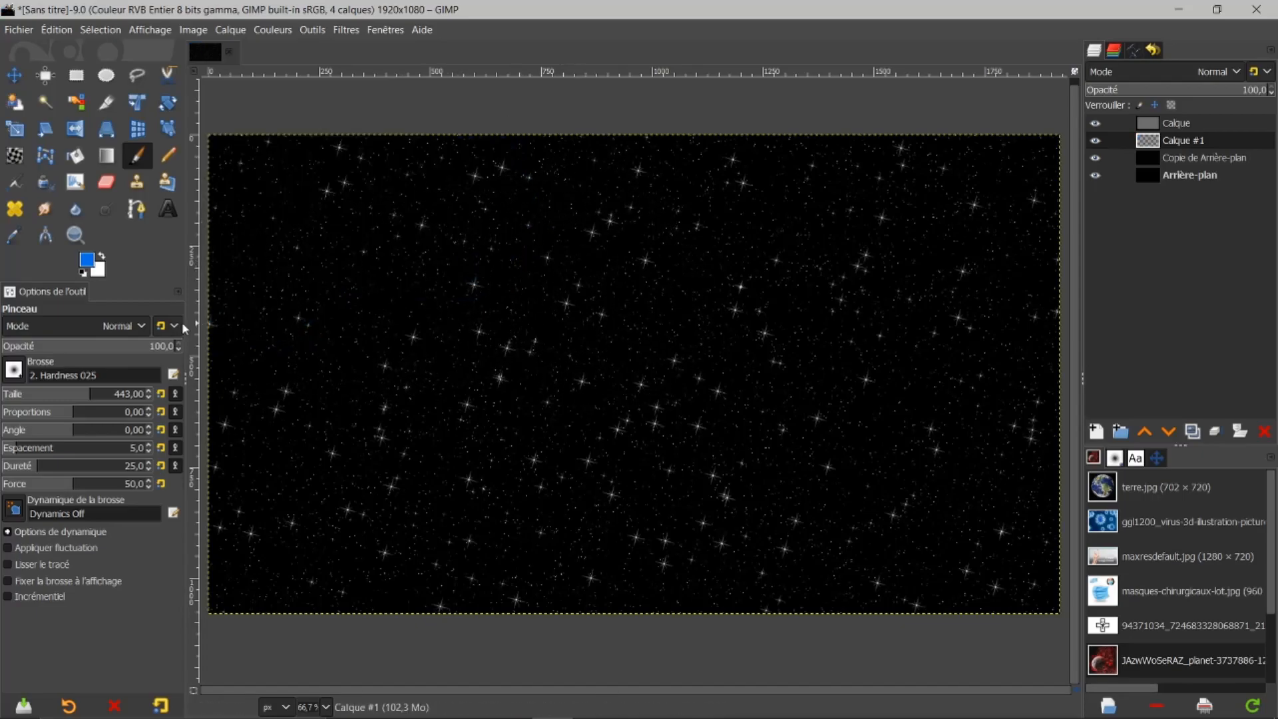
Lower the Paintbrush opacity to 10 and paint the left half of the canvas blue on the new layer.
{"action": "left_click_drag", "start_coordinate": [38, 346], "coordinate": [19, 347]}
{"action": "mouse_move", "coordinate": [429, 176]}
{"action": "left_mouse_down"}
{"action": "mouse_move", "coordinate": [335, 150]}
{"action": "mouse_move", "coordinate": [238, 180]}
{"action": "mouse_move", "coordinate": [221, 236]}
{"action": "mouse_move", "coordinate": [426, 208]}
{"action": "mouse_move", "coordinate": [456, 237]}
{"action": "mouse_move", "coordinate": [295, 277]}
{"action": "mouse_move", "coordinate": [223, 314]}
{"action": "mouse_move", "coordinate": [439, 314]}
{"action": "mouse_move", "coordinate": [489, 353]}
{"action": "mouse_move", "coordinate": [395, 381]}
{"action": "mouse_move", "coordinate": [257, 379]}
{"action": "mouse_move", "coordinate": [231, 394]}
{"action": "mouse_move", "coordinate": [526, 494]}
{"action": "mouse_move", "coordinate": [230, 402]}
{"action": "mouse_move", "coordinate": [200, 449]}
{"action": "mouse_move", "coordinate": [356, 541]}
{"action": "mouse_move", "coordinate": [504, 592]}
{"action": "mouse_move", "coordinate": [214, 557]}
{"action": "mouse_move", "coordinate": [382, 563]}
{"action": "mouse_move", "coordinate": [445, 530]}
{"action": "mouse_move", "coordinate": [502, 296]}
{"action": "mouse_move", "coordinate": [520, 156]}
{"action": "mouse_move", "coordinate": [509, 130]}
{"action": "mouse_move", "coordinate": [486, 365]}
{"action": "mouse_move", "coordinate": [528, 557]}
{"action": "left_mouse_up"}
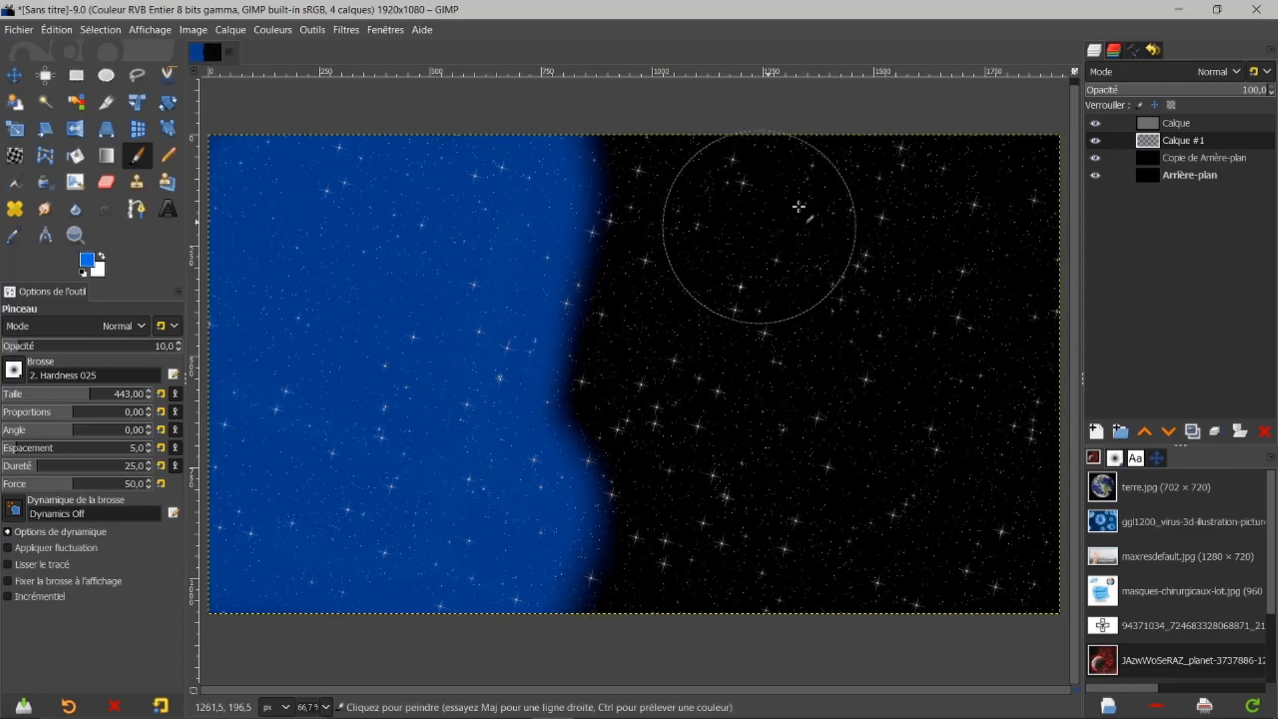
Select the grey Éclaircir layer and compare the painted image with that layer hidden and shown.
{"action": "left_click", "coordinate": [1181, 124]}
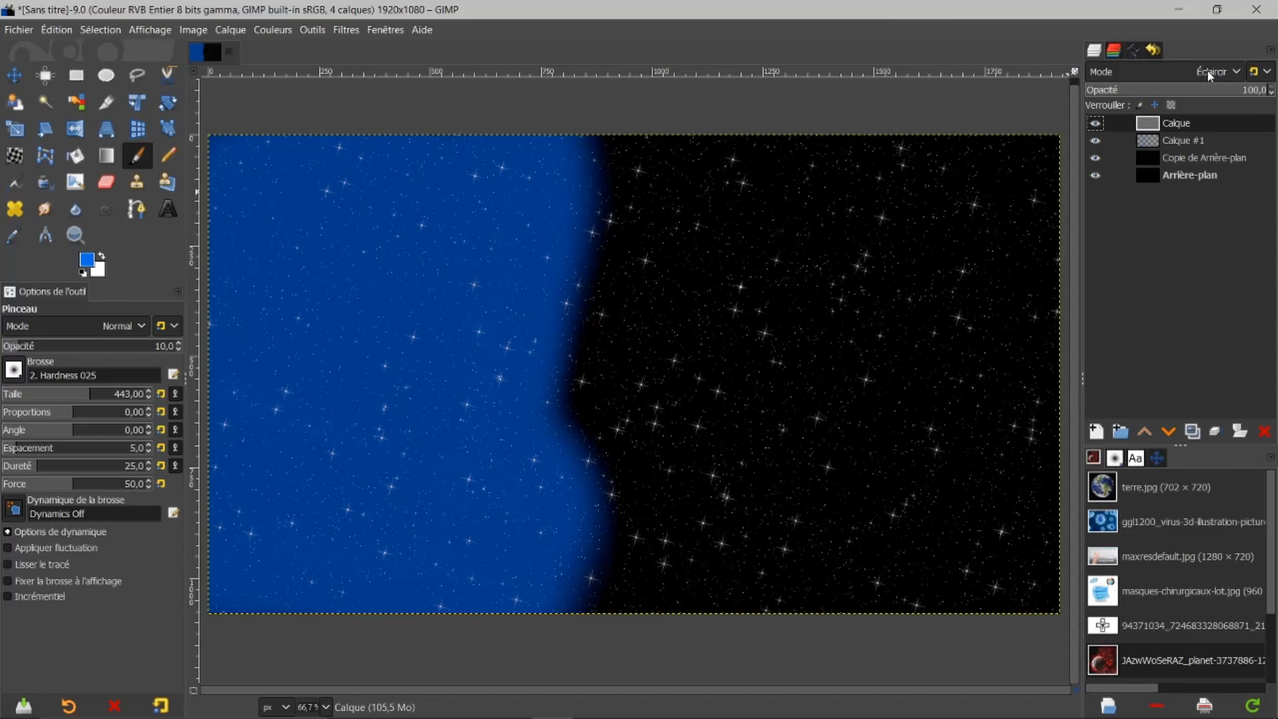
{"action": "left_click", "coordinate": [1096, 123]}
{"action": "left_click", "coordinate": [1096, 124]}
{"action": "left_click", "coordinate": [1096, 124]}
{"action": "left_click", "coordinate": [1096, 124]}
Hide the blue paint layer, the noise layer and the background so only the grey layer is displayed.
{"action": "left_click", "coordinate": [1095, 140]}
{"action": "left_click", "coordinate": [1095, 157]}
{"action": "left_click", "coordinate": [1095, 175]}
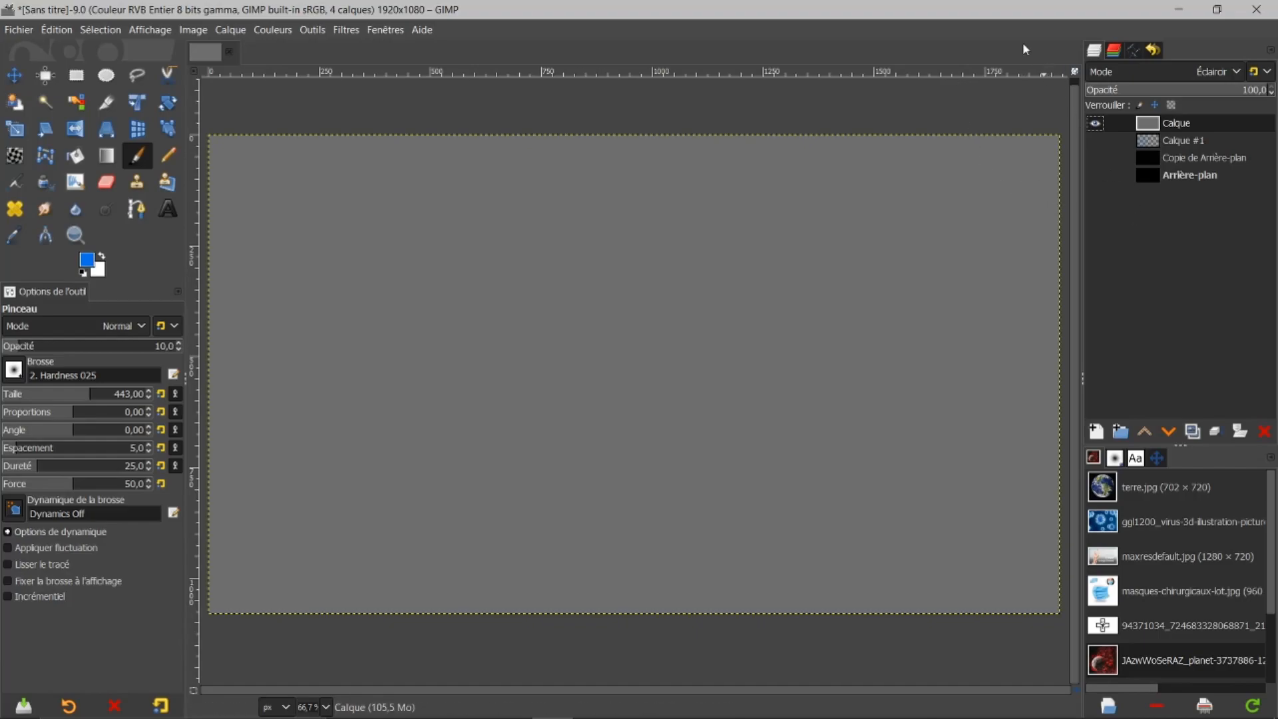
Render Bruit uniforme on the grey Éclaircir layer with Détail raised to 4.
{"action": "left_click", "coordinate": [344, 31]}
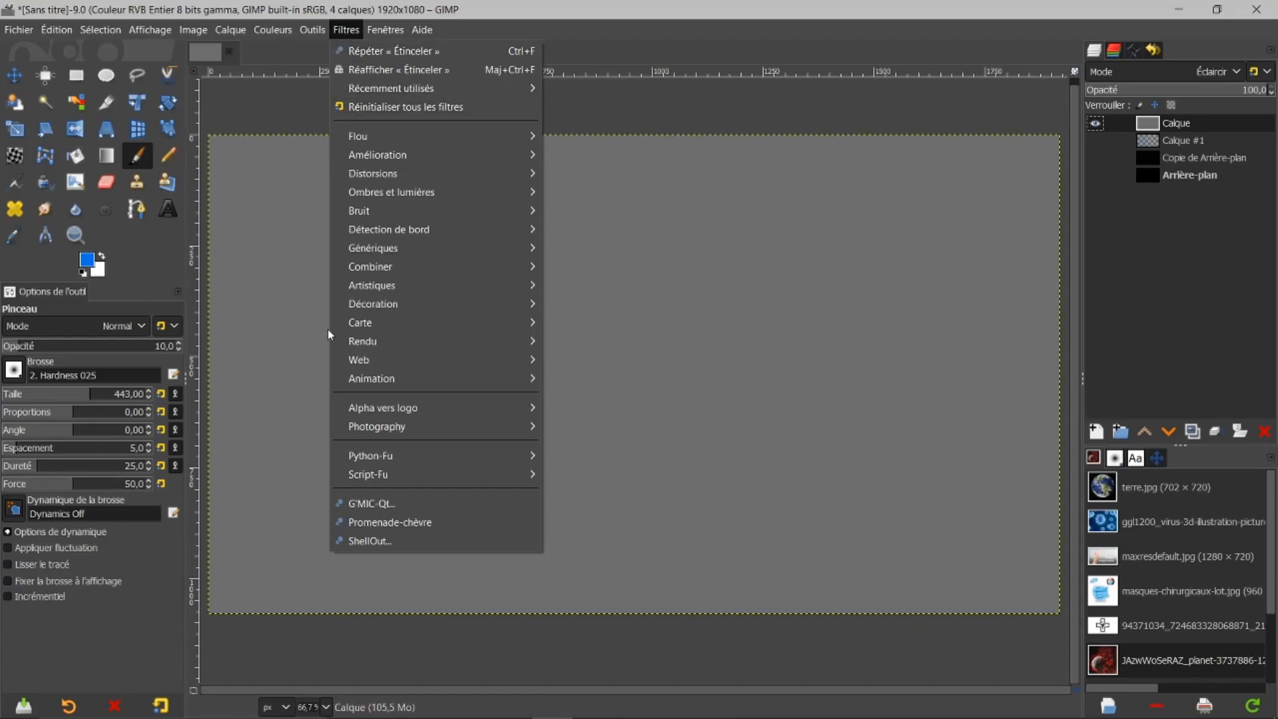
{"action": "mouse_move", "coordinate": [497, 338]}
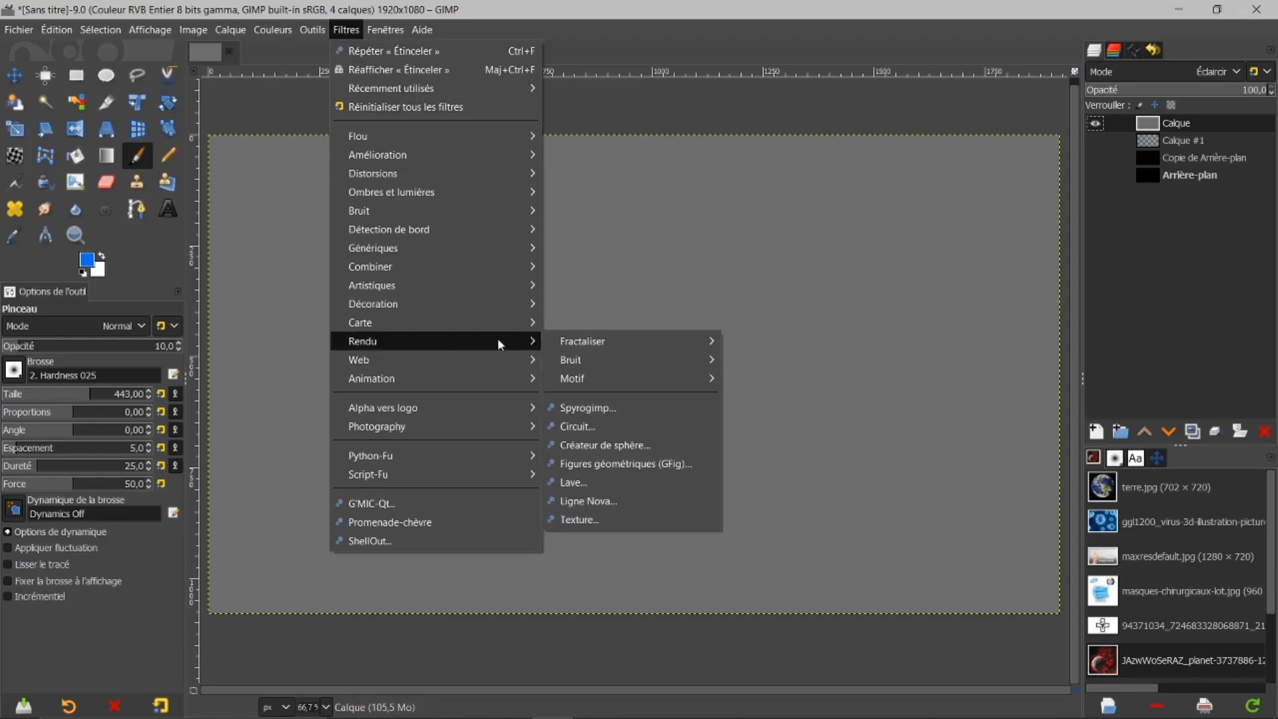
{"action": "mouse_move", "coordinate": [589, 358]}
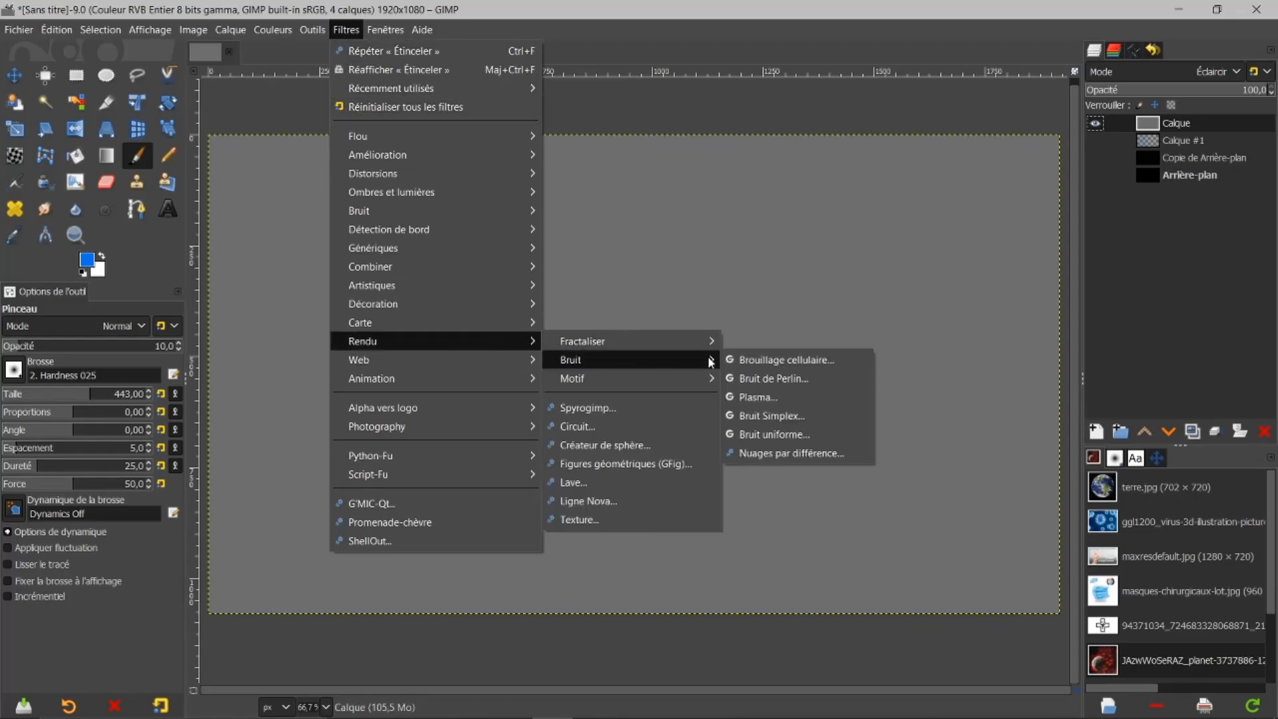
{"action": "left_click", "coordinate": [767, 434]}
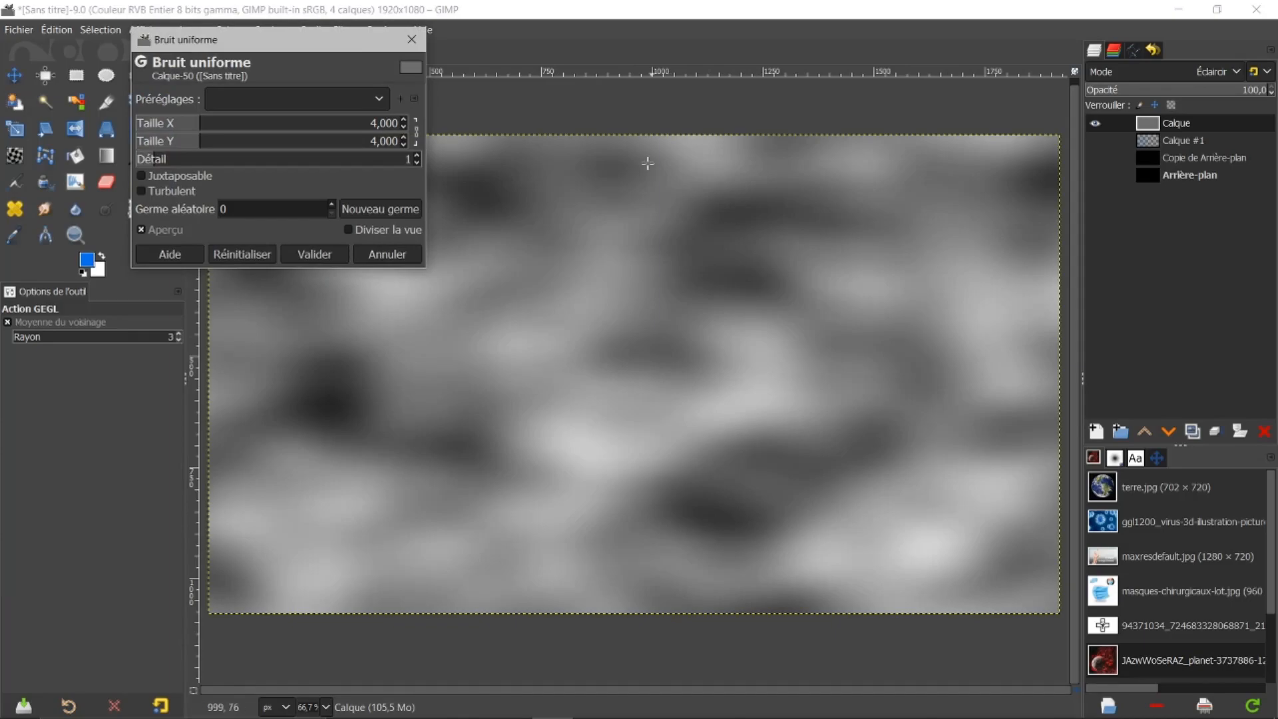
{"action": "left_click", "coordinate": [417, 156]}
{"action": "left_click", "coordinate": [418, 157]}
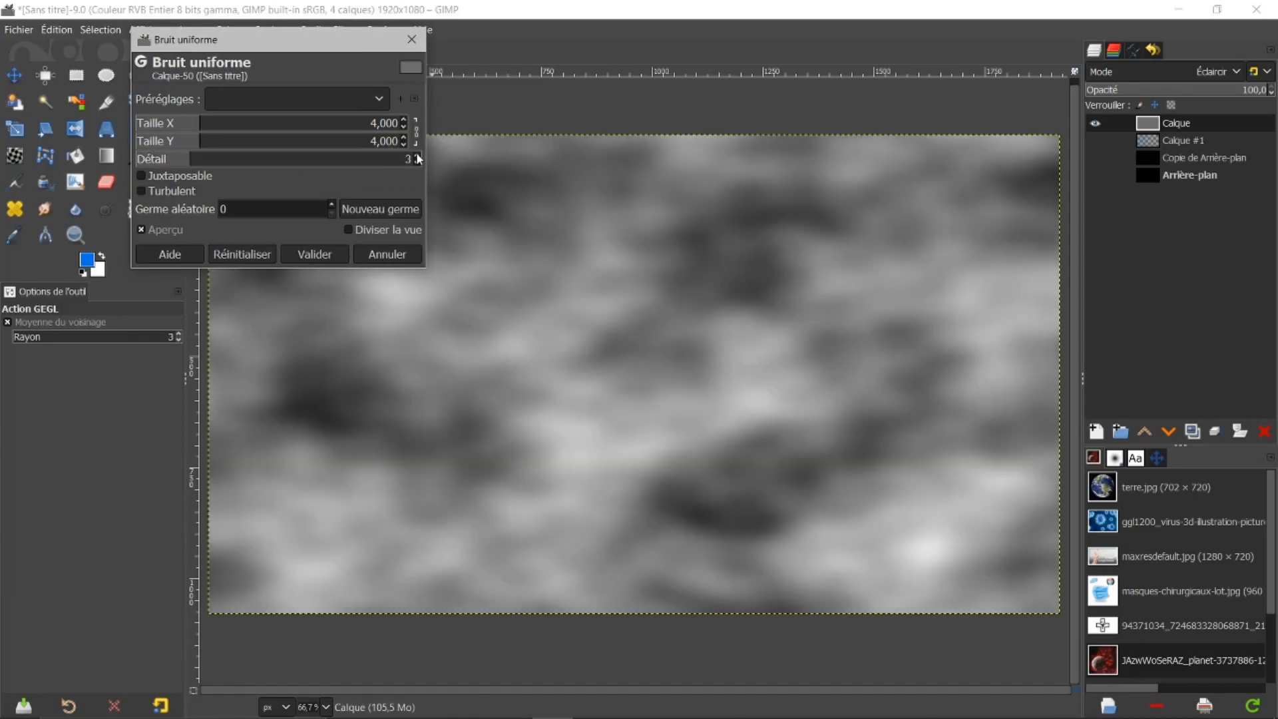
{"action": "left_click", "coordinate": [417, 156]}
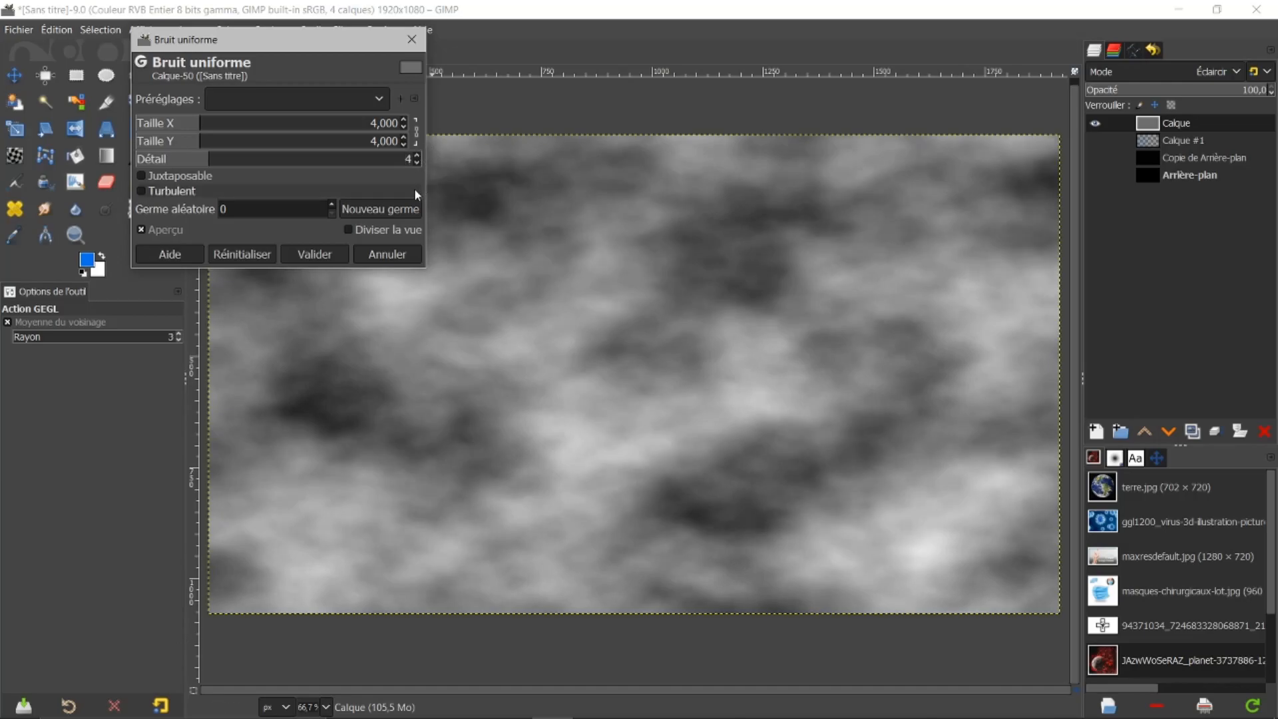
Generate new random seeds for the Bruit uniforme clouds and apply the filter.
{"action": "left_click", "coordinate": [373, 213]}
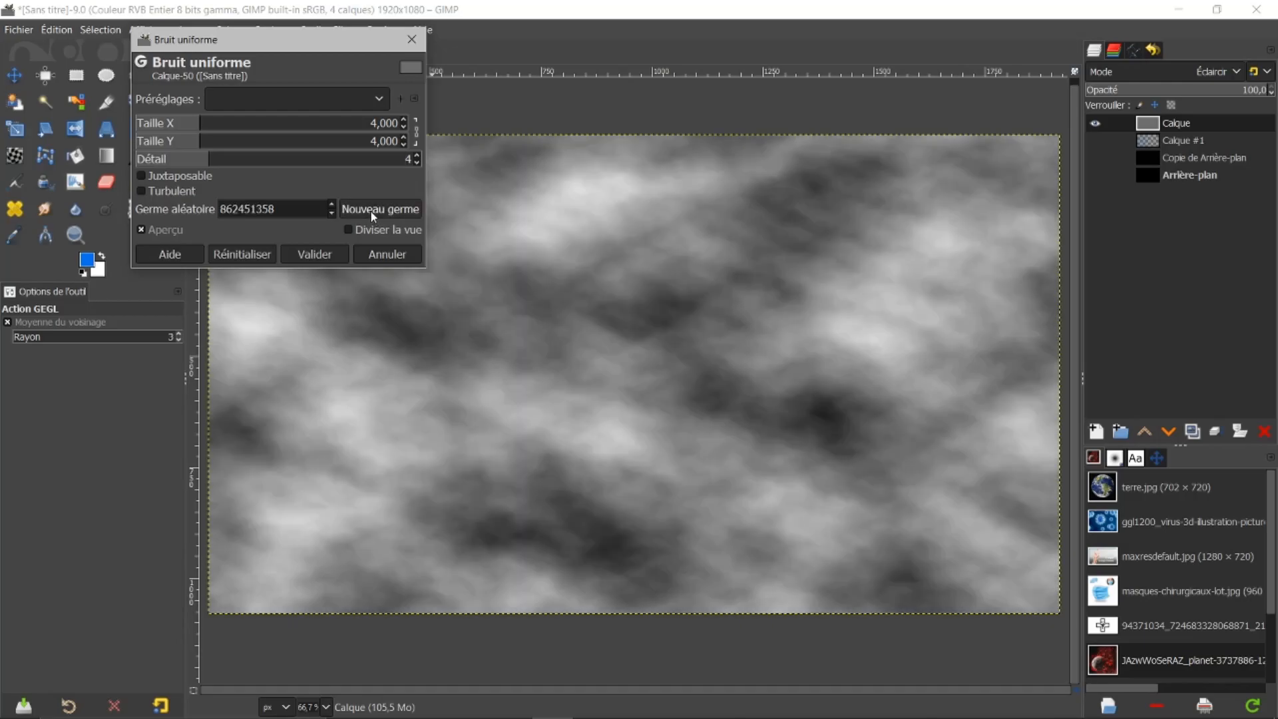
{"action": "left_click", "coordinate": [374, 211]}
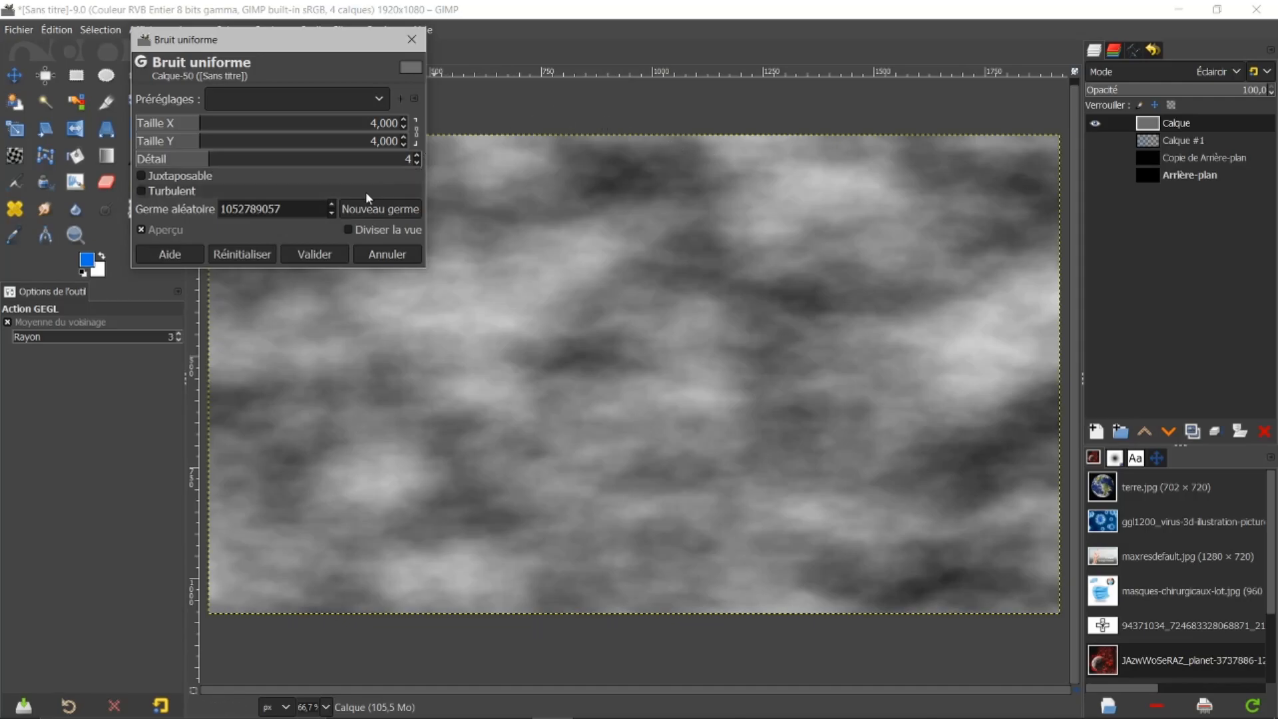
{"action": "left_click", "coordinate": [304, 258]}
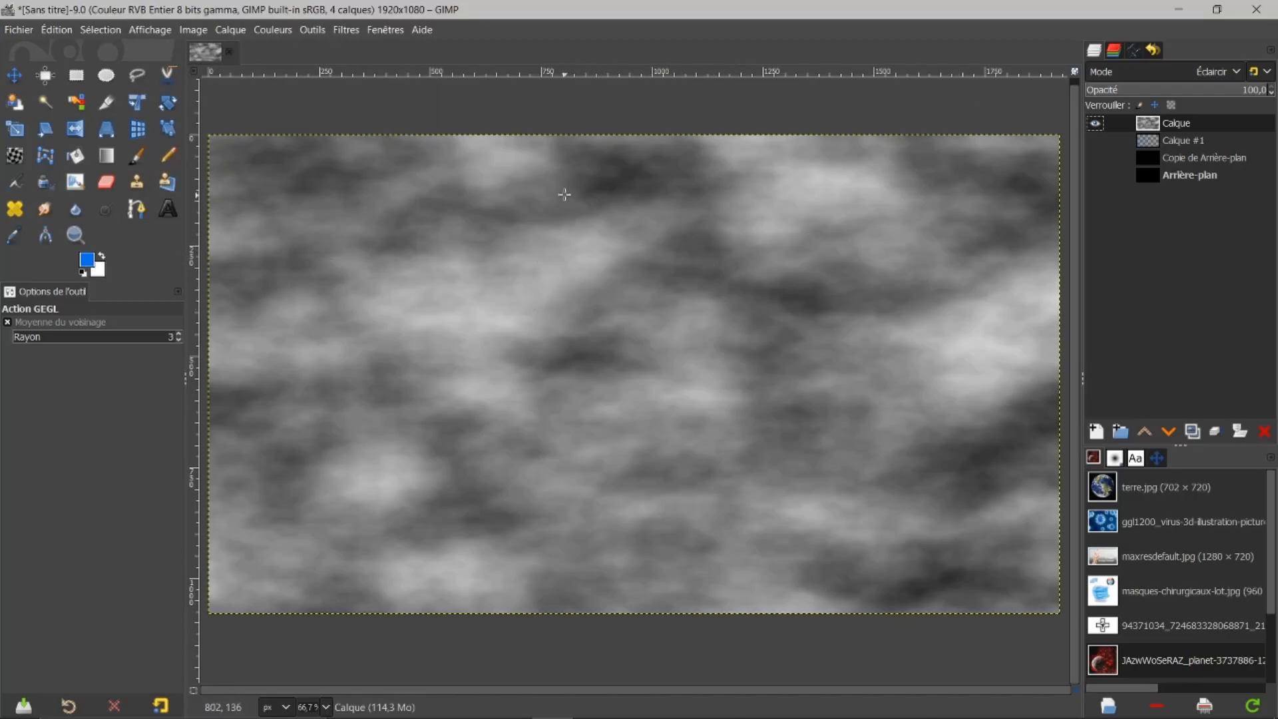
Show the blue paint layer and the star layer Copie de Arrière-plan again beneath the clouds.
{"action": "left_click", "coordinate": [1095, 140]}
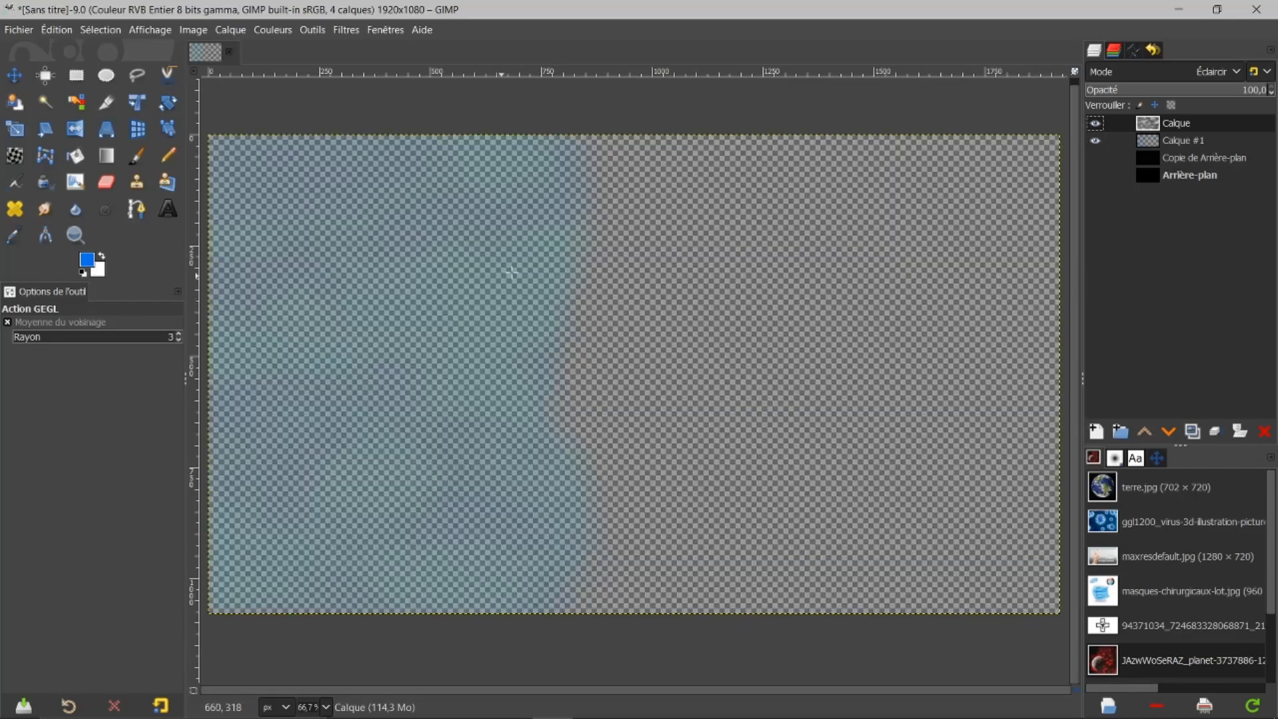
{"action": "left_click", "coordinate": [1095, 158]}
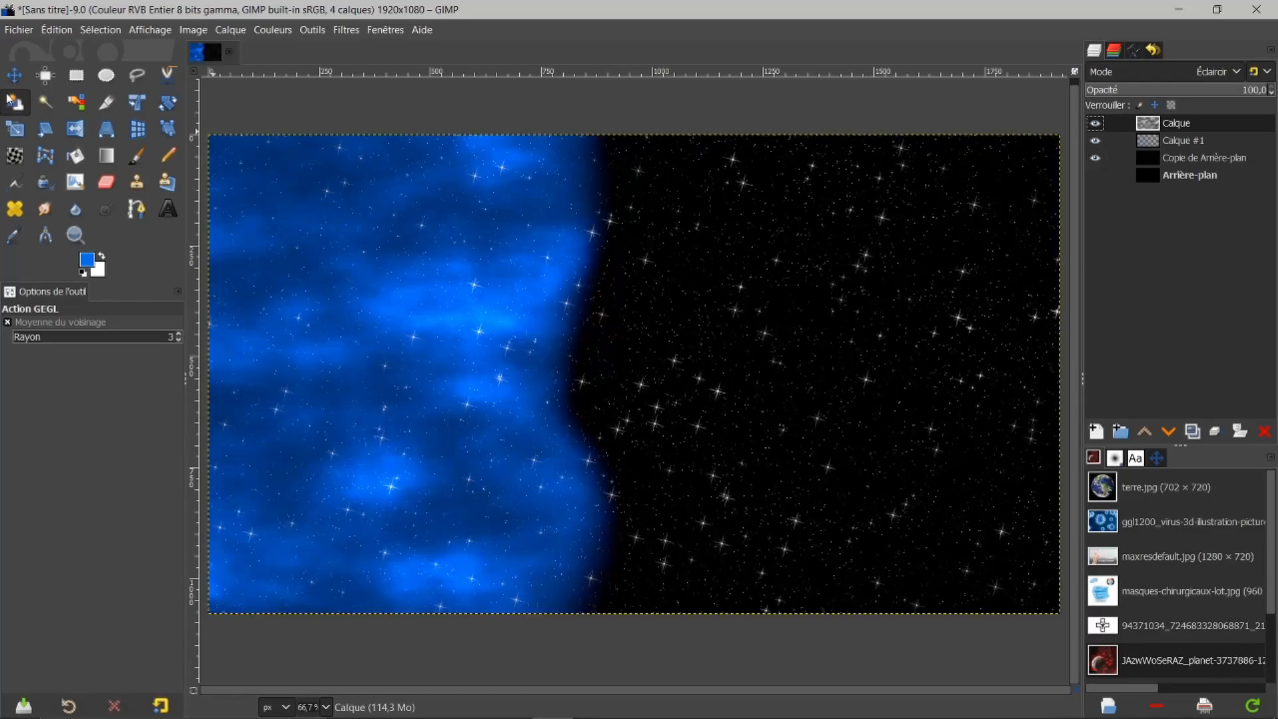
Paint the rest of the canvas blue on Calque #1 with the Paintbrush, and compare the result with the cloud layer hidden and shown.
{"action": "left_click", "coordinate": [136, 155]}
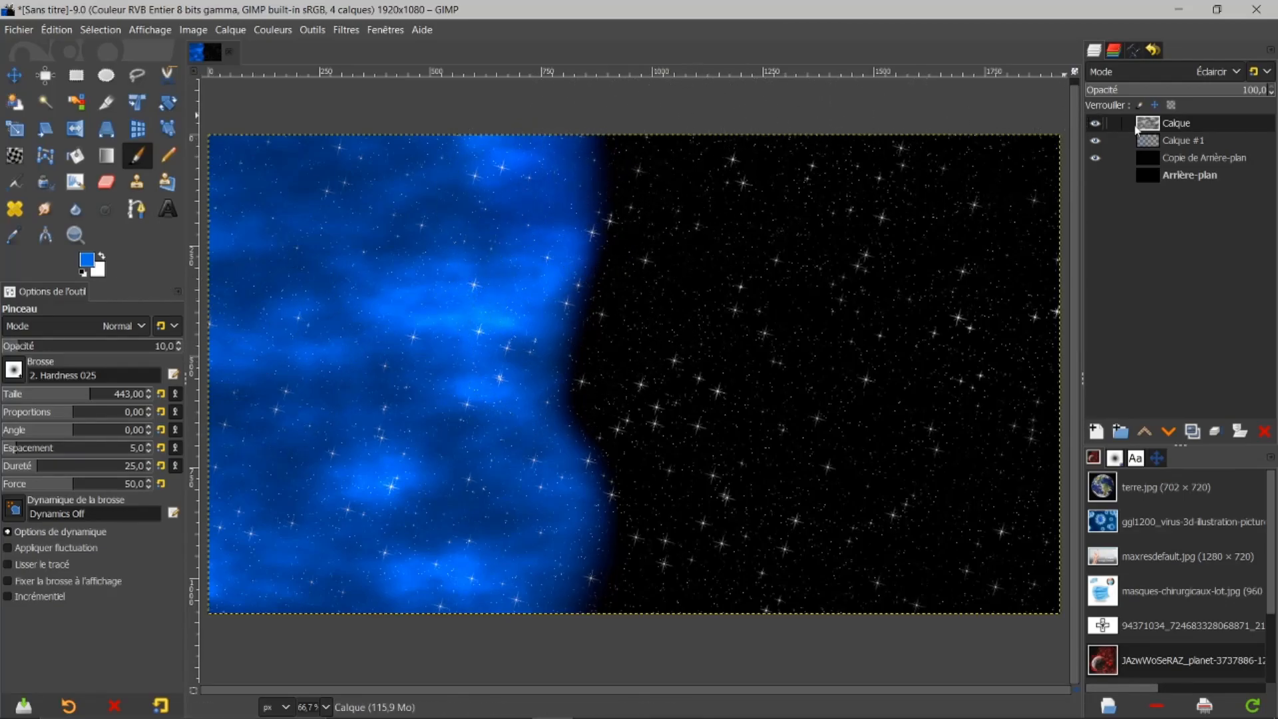
{"action": "left_click", "coordinate": [1150, 145]}
{"action": "mouse_move", "coordinate": [731, 213]}
{"action": "left_mouse_down"}
{"action": "mouse_move", "coordinate": [613, 193]}
{"action": "mouse_move", "coordinate": [713, 143]}
{"action": "mouse_move", "coordinate": [984, 114]}
{"action": "mouse_move", "coordinate": [1013, 213]}
{"action": "mouse_move", "coordinate": [656, 222]}
{"action": "mouse_move", "coordinate": [722, 277]}
{"action": "mouse_move", "coordinate": [1061, 313]}
{"action": "mouse_move", "coordinate": [651, 314]}
{"action": "mouse_move", "coordinate": [700, 357]}
{"action": "mouse_move", "coordinate": [1012, 396]}
{"action": "mouse_move", "coordinate": [891, 460]}
{"action": "mouse_move", "coordinate": [542, 520]}
{"action": "mouse_move", "coordinate": [979, 479]}
{"action": "mouse_move", "coordinate": [928, 599]}
{"action": "mouse_move", "coordinate": [504, 596]}
{"action": "mouse_move", "coordinate": [1030, 553]}
{"action": "mouse_move", "coordinate": [1047, 126]}
{"action": "mouse_move", "coordinate": [339, 192]}
{"action": "mouse_move", "coordinate": [230, 553]}
{"action": "mouse_move", "coordinate": [256, 480]}
{"action": "mouse_move", "coordinate": [223, 126]}
{"action": "mouse_move", "coordinate": [340, 70]}
{"action": "left_mouse_up"}
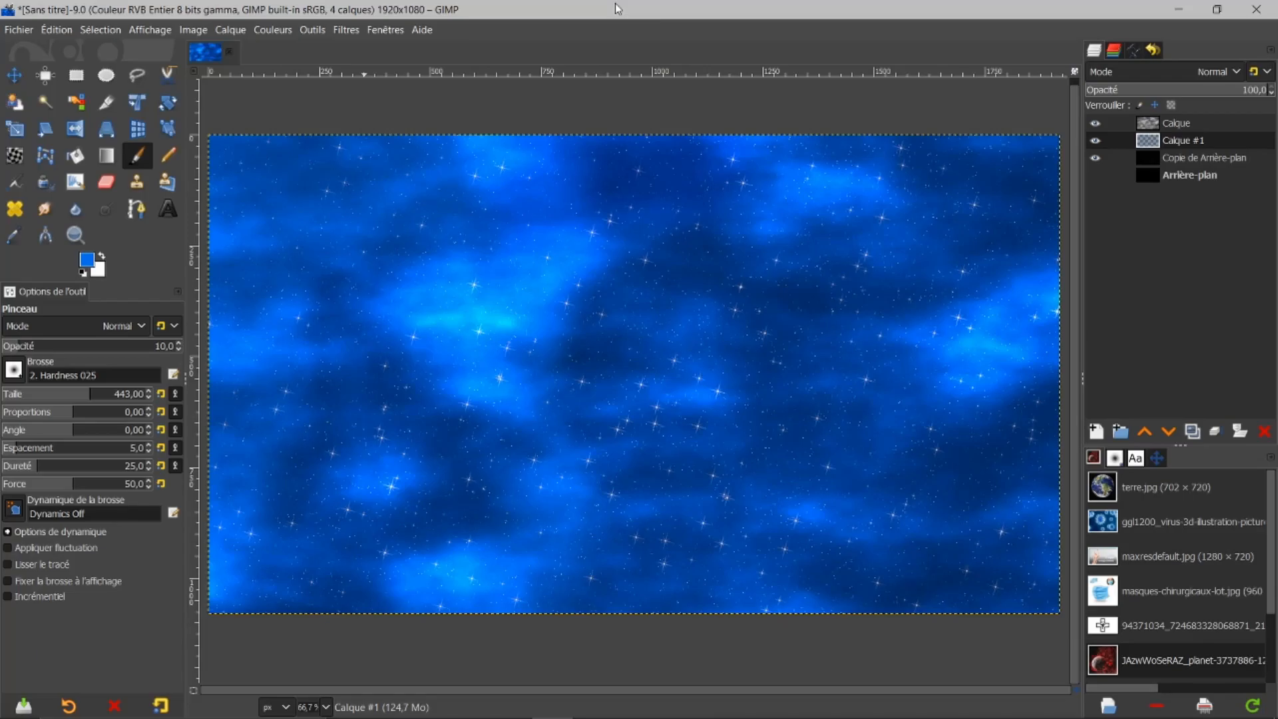
{"action": "left_click", "coordinate": [1096, 124]}
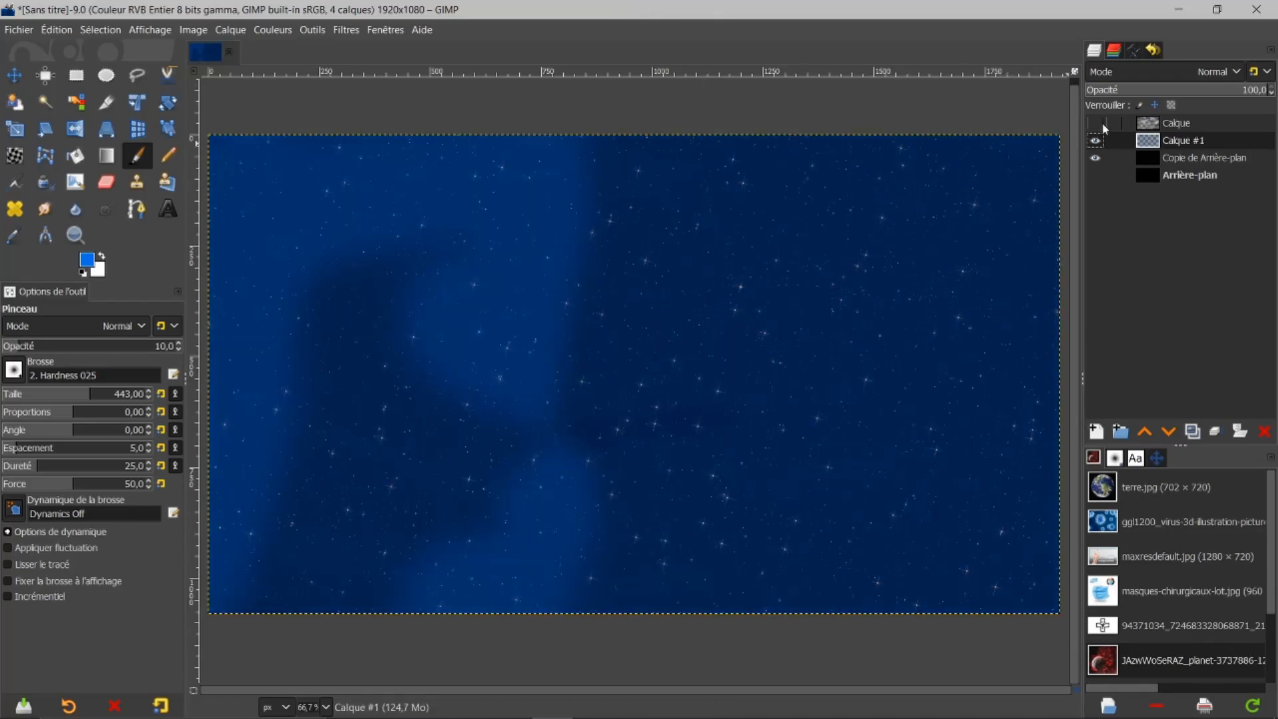
{"action": "left_click", "coordinate": [1096, 124]}
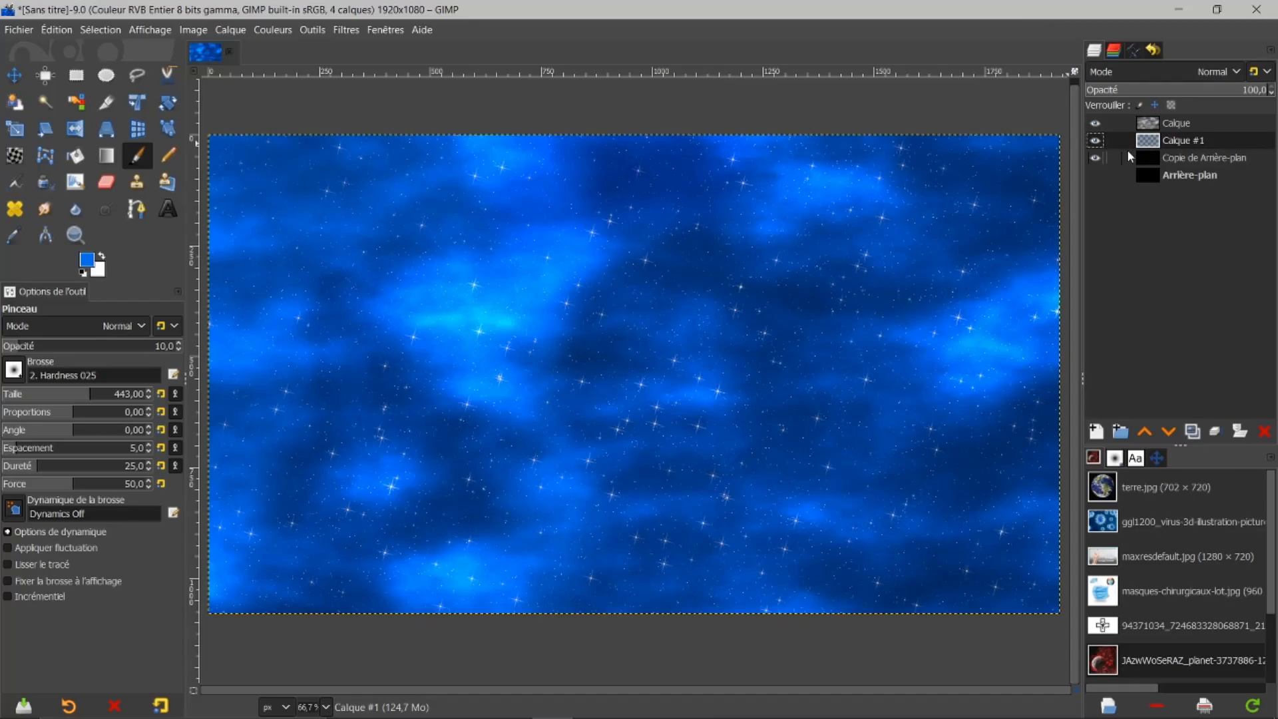
Start the Plasma filter on Calque #1 and lower that layer's opacity to 10.9.
{"action": "left_click", "coordinate": [346, 30]}
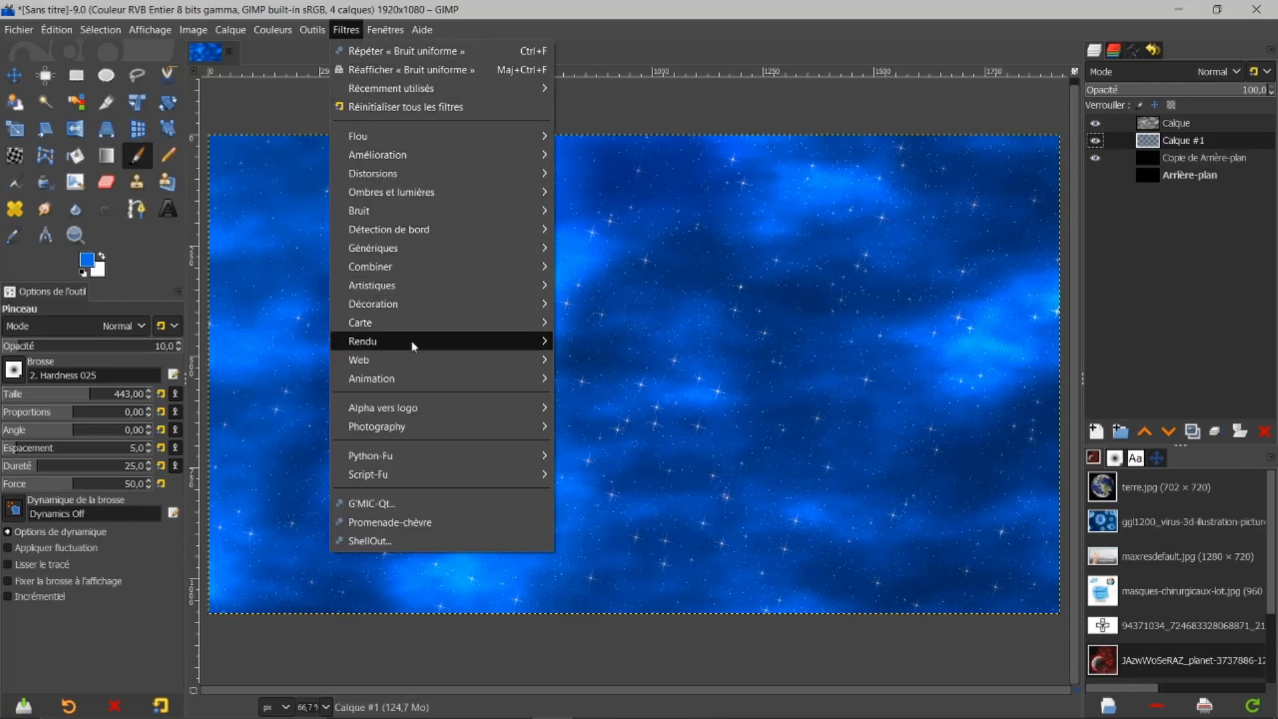
{"action": "mouse_move", "coordinate": [413, 345]}
{"action": "mouse_move", "coordinate": [592, 364]}
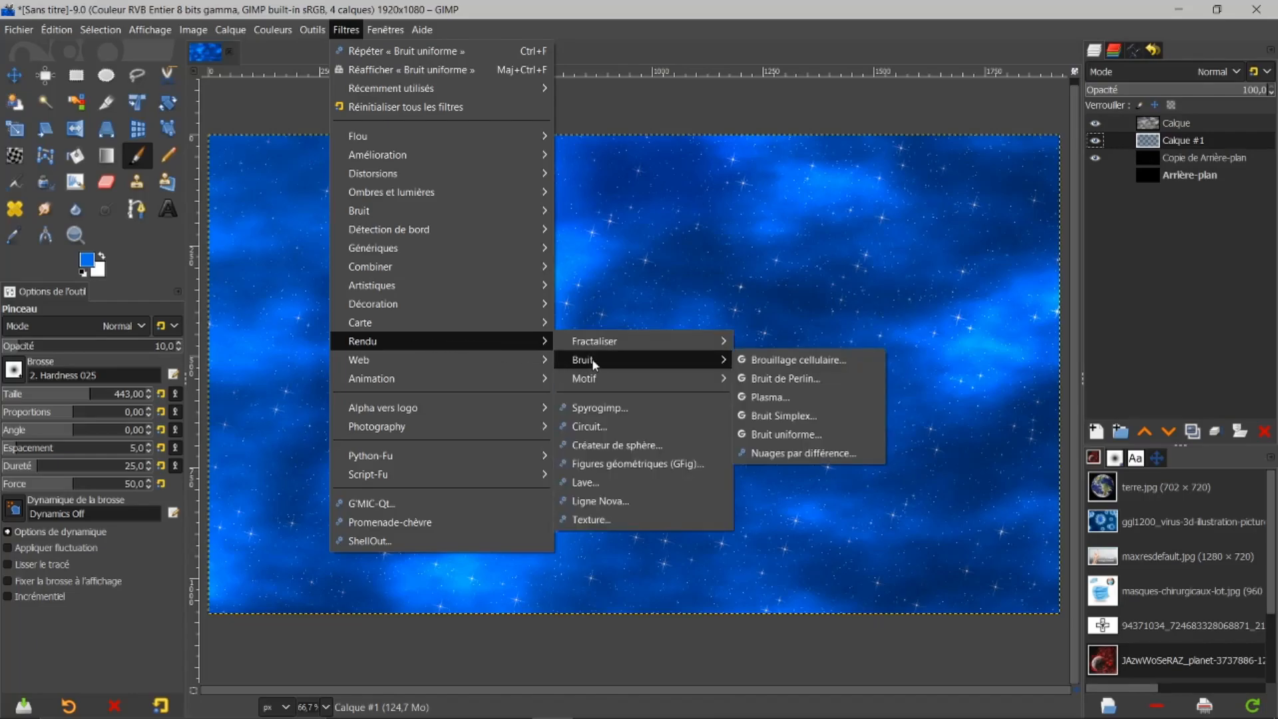
{"action": "left_click", "coordinate": [757, 395]}
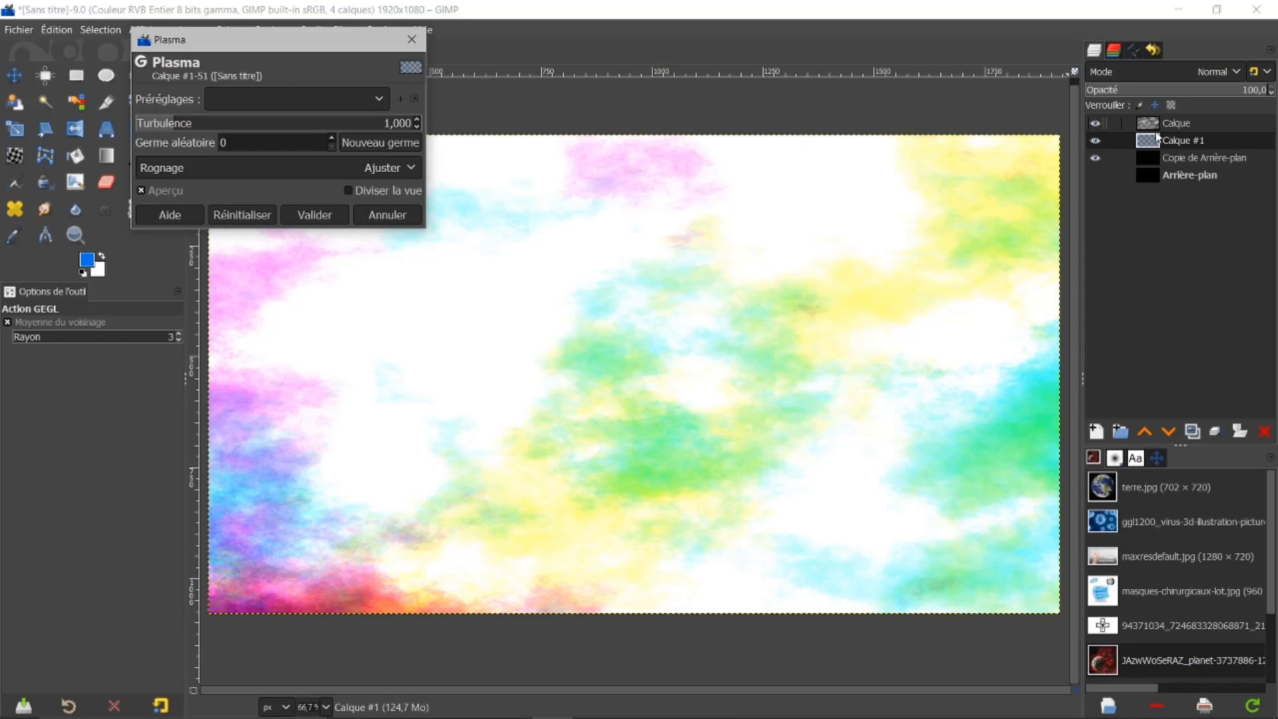
{"action": "left_click_drag", "start_coordinate": [1146, 89], "coordinate": [1105, 87]}
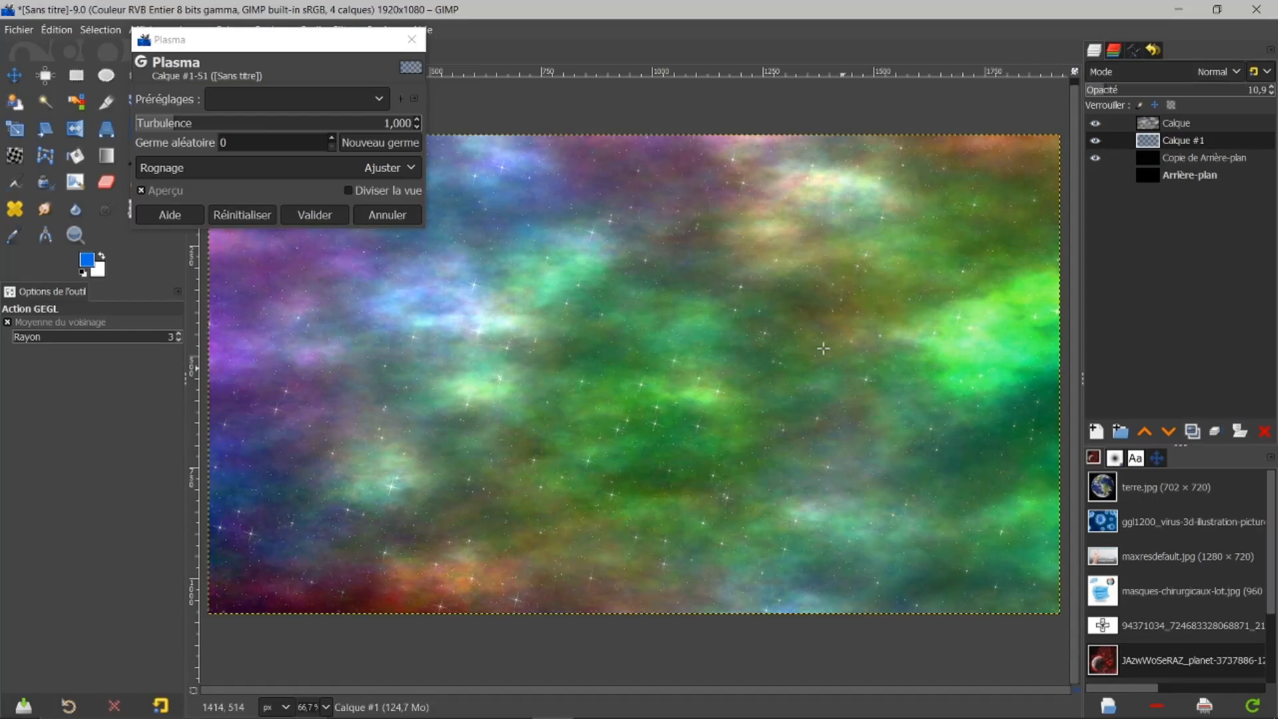
Try new random Plasma seeds, load the virus preset and apply the filter.
{"action": "left_click", "coordinate": [381, 144]}
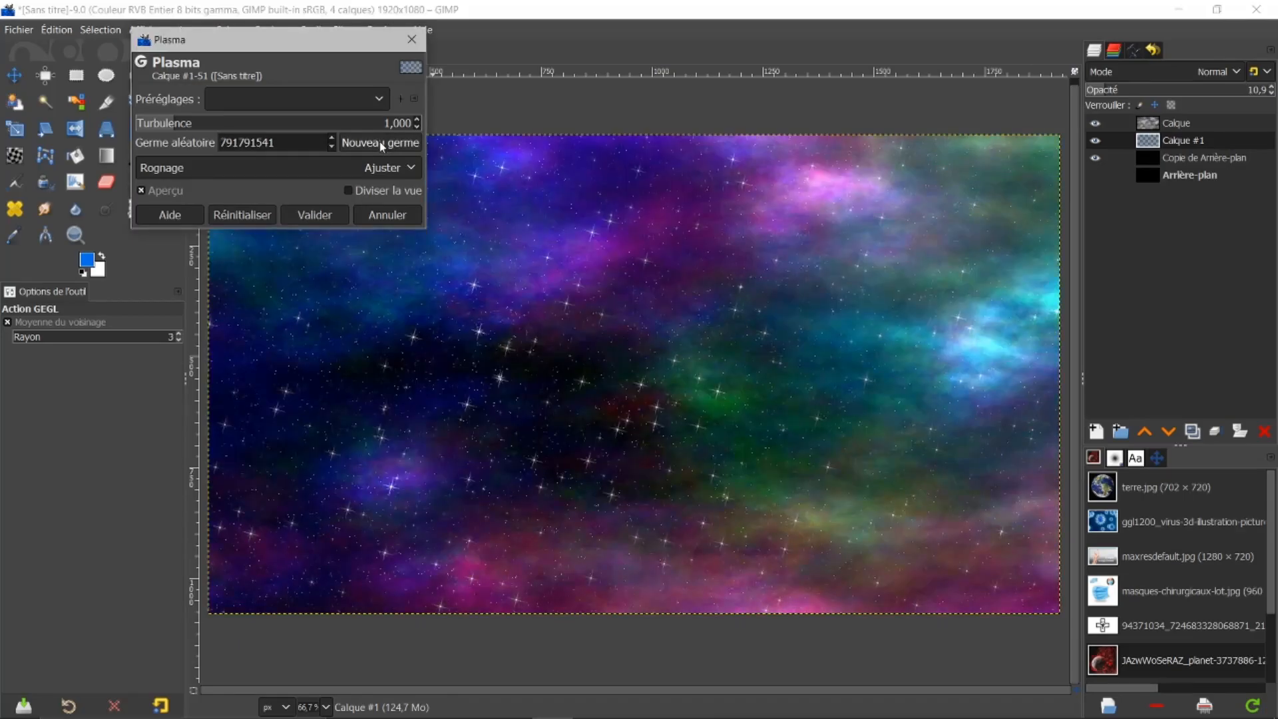
{"action": "left_click", "coordinate": [381, 144]}
{"action": "left_click", "coordinate": [381, 100]}
{"action": "left_click", "coordinate": [381, 100]}
{"action": "left_click", "coordinate": [382, 99]}
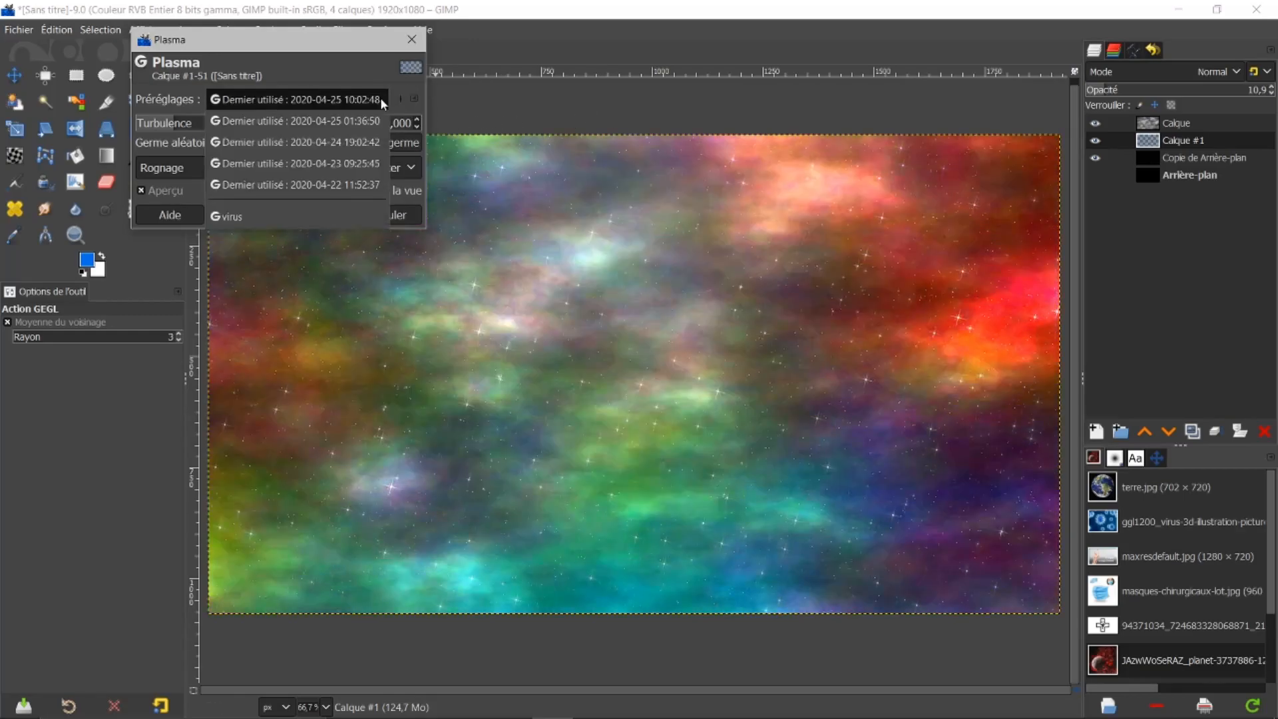
{"action": "left_click", "coordinate": [226, 216]}
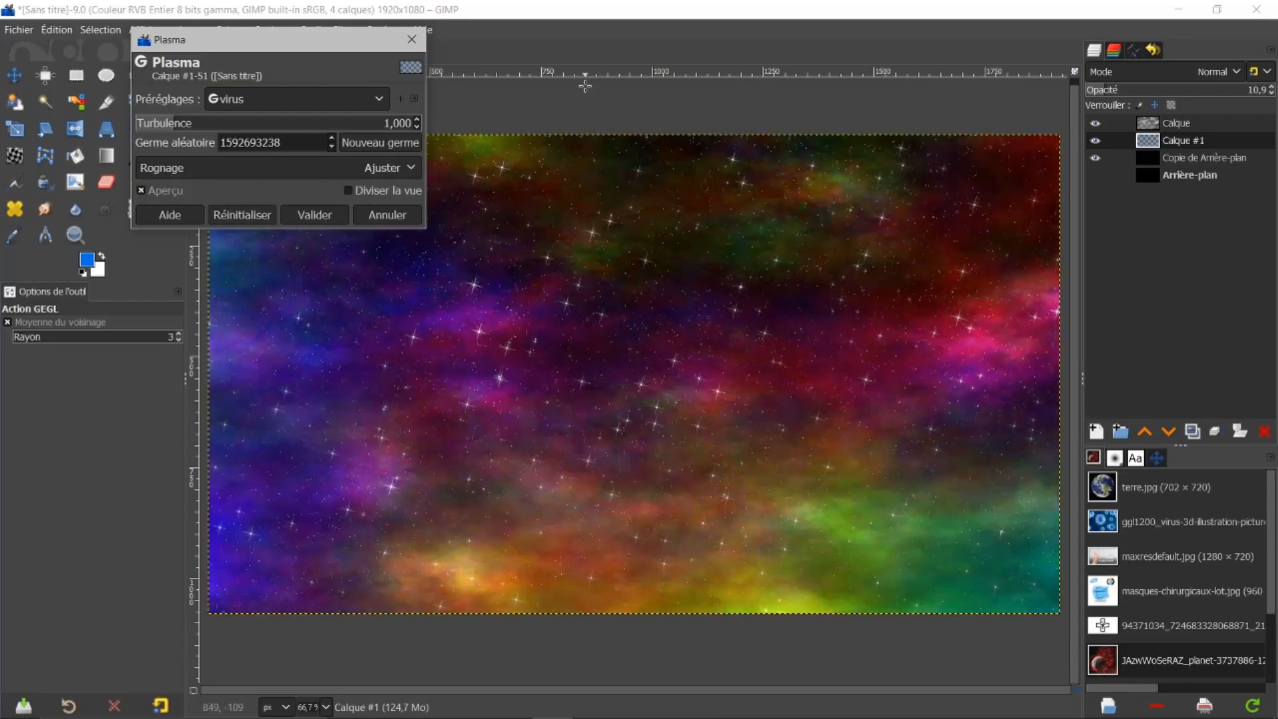
{"action": "left_click", "coordinate": [321, 218]}
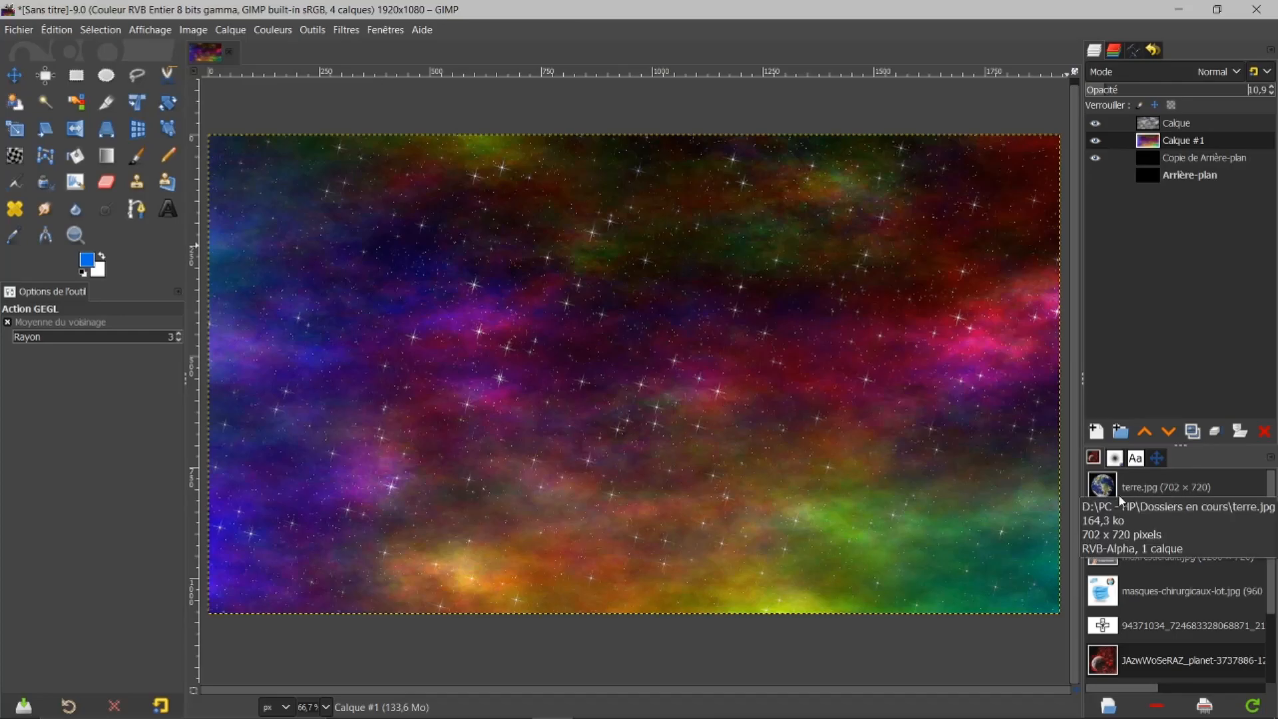
Add terre.jpg as a new top layer and scale it proportionally to a width of 960 px.
{"action": "left_click_drag", "start_coordinate": [1119, 494], "coordinate": [1156, 128]}
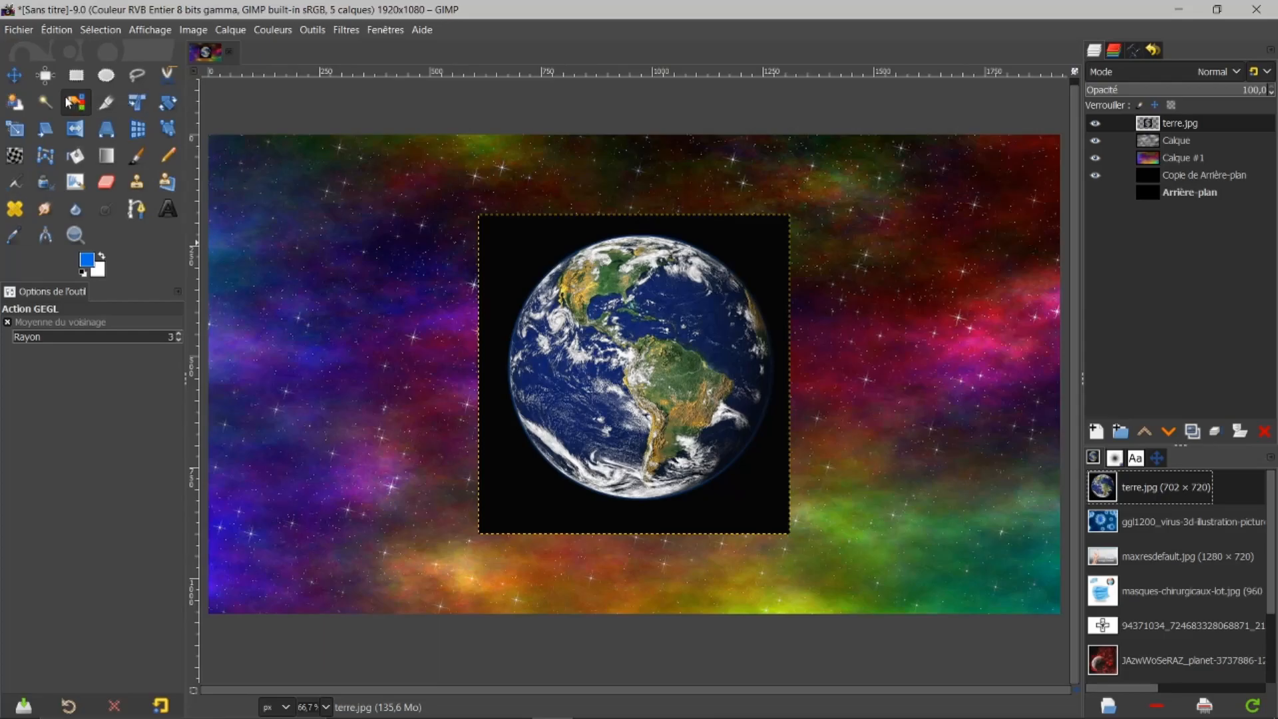
{"action": "left_click", "coordinate": [16, 136]}
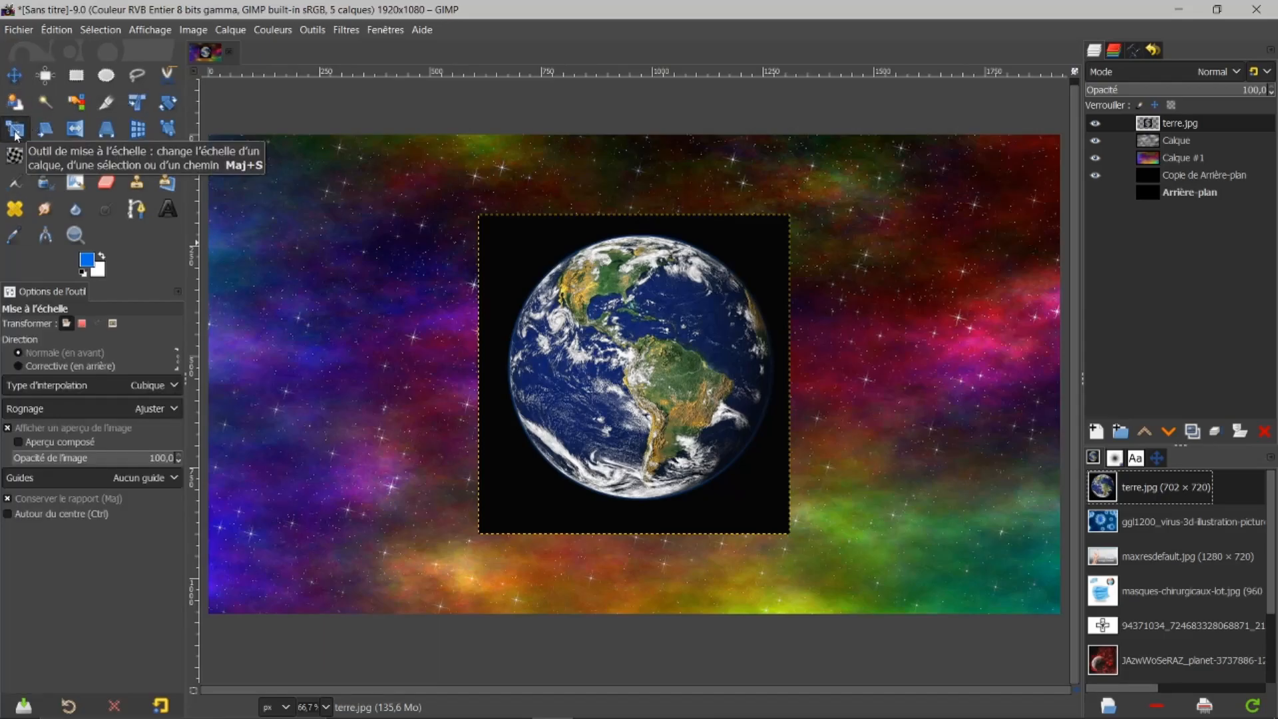
{"action": "left_click", "coordinate": [676, 270]}
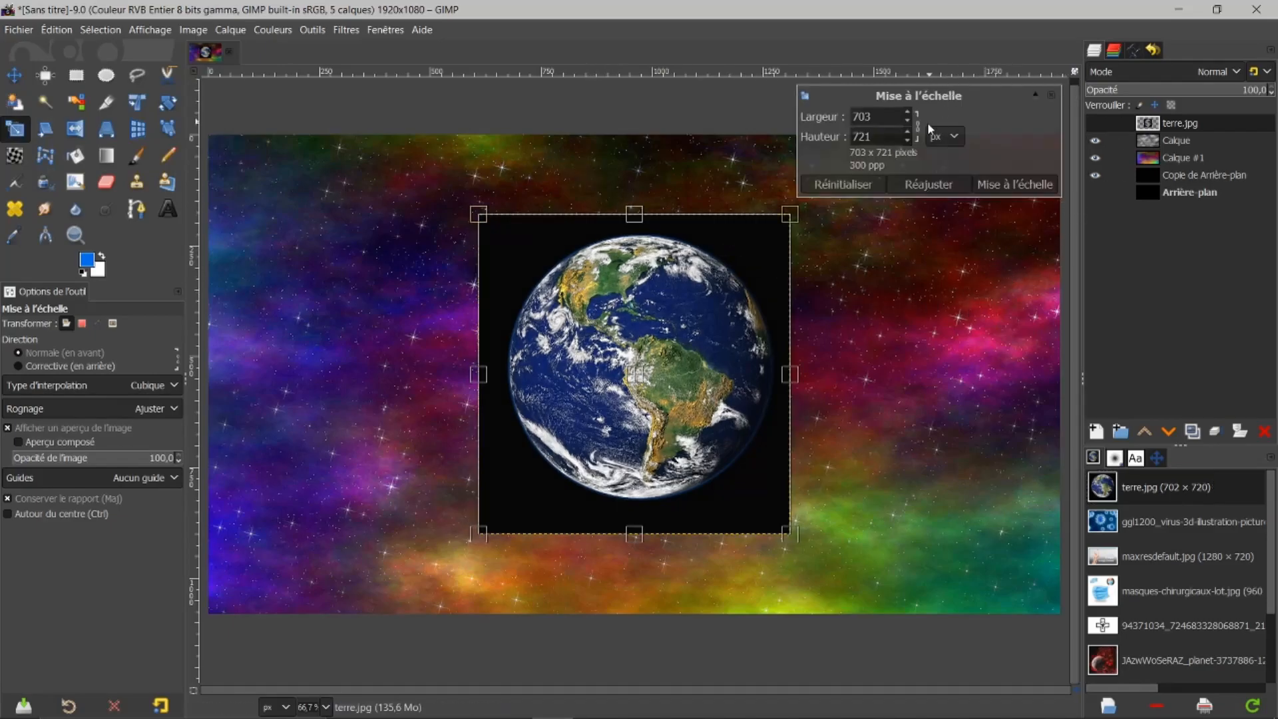
{"action": "double_click", "coordinate": [894, 116]}
{"action": "type", "text": "960"}
{"action": "key", "text": "Return"}
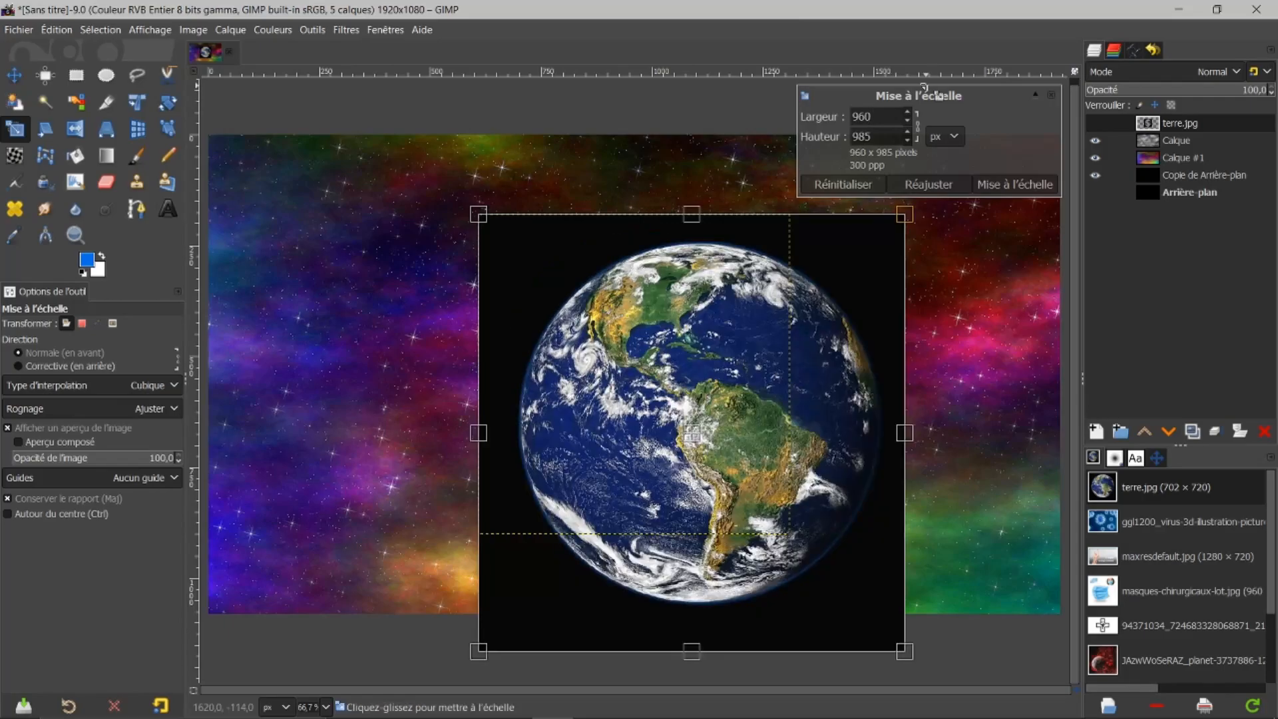
{"action": "left_click", "coordinate": [992, 191]}
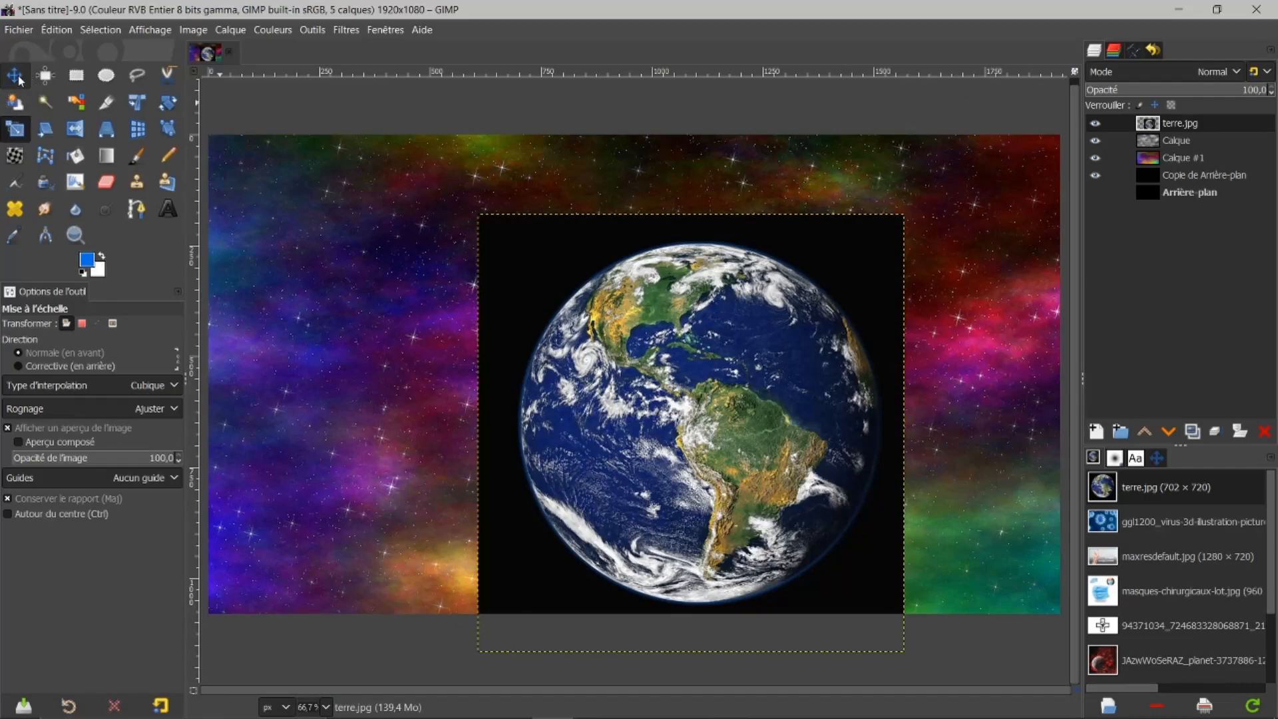
Move the terre.jpg layer up and to the right so the Earth sits in the right half of the canvas.
{"action": "left_click", "coordinate": [14, 76]}
{"action": "left_click_drag", "start_coordinate": [686, 392], "coordinate": [786, 352]}
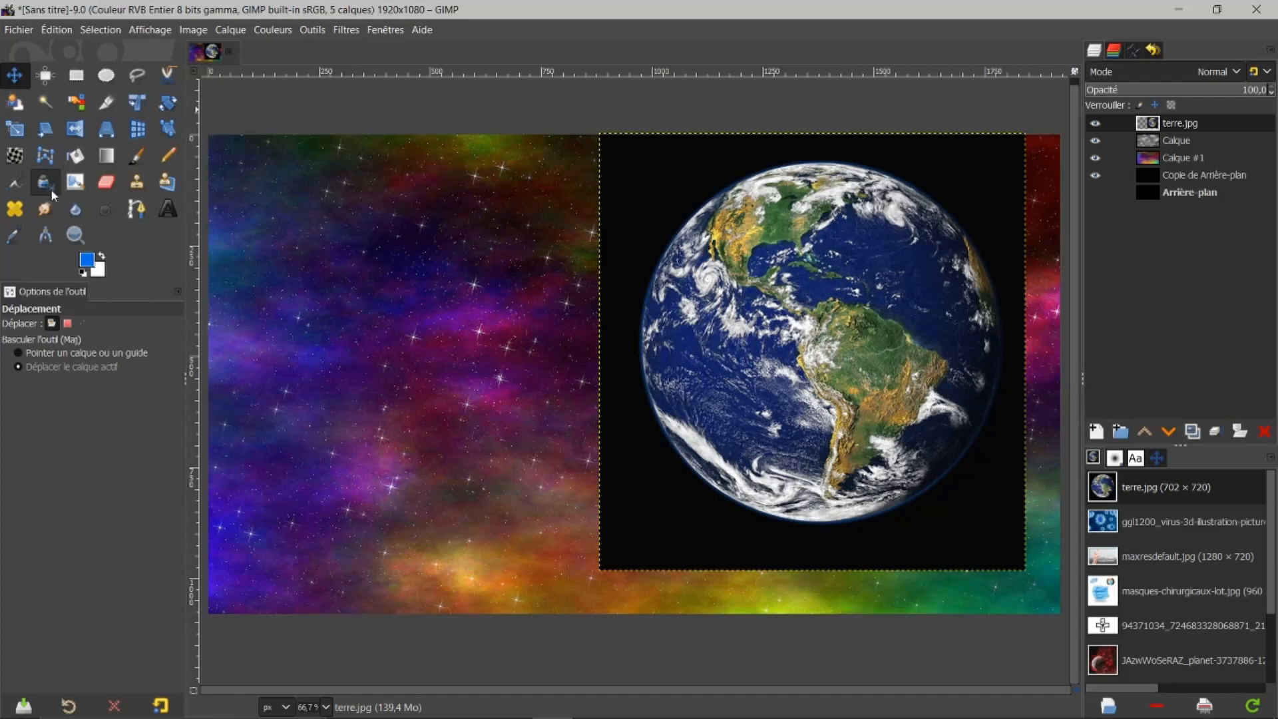
Select the black surroundings of the Earth by colour and delete them from the terre.jpg layer.
{"action": "left_click", "coordinate": [77, 103]}
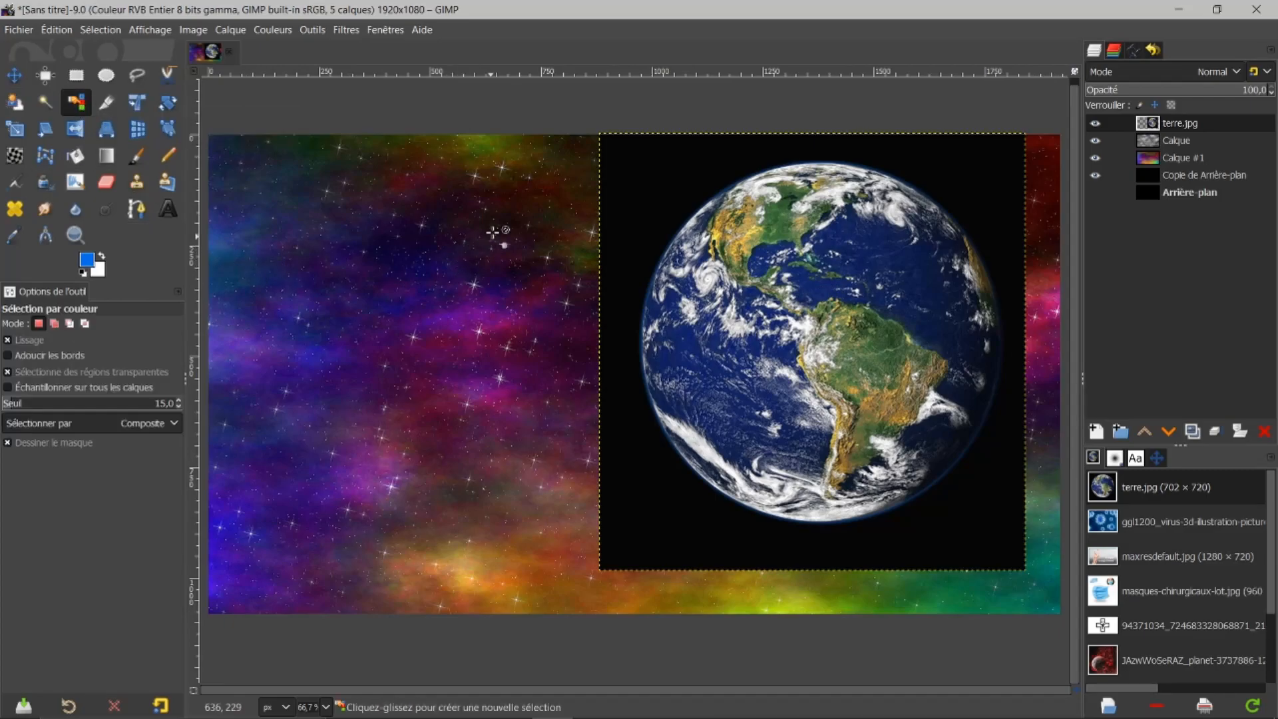
{"action": "left_click", "coordinate": [632, 193]}
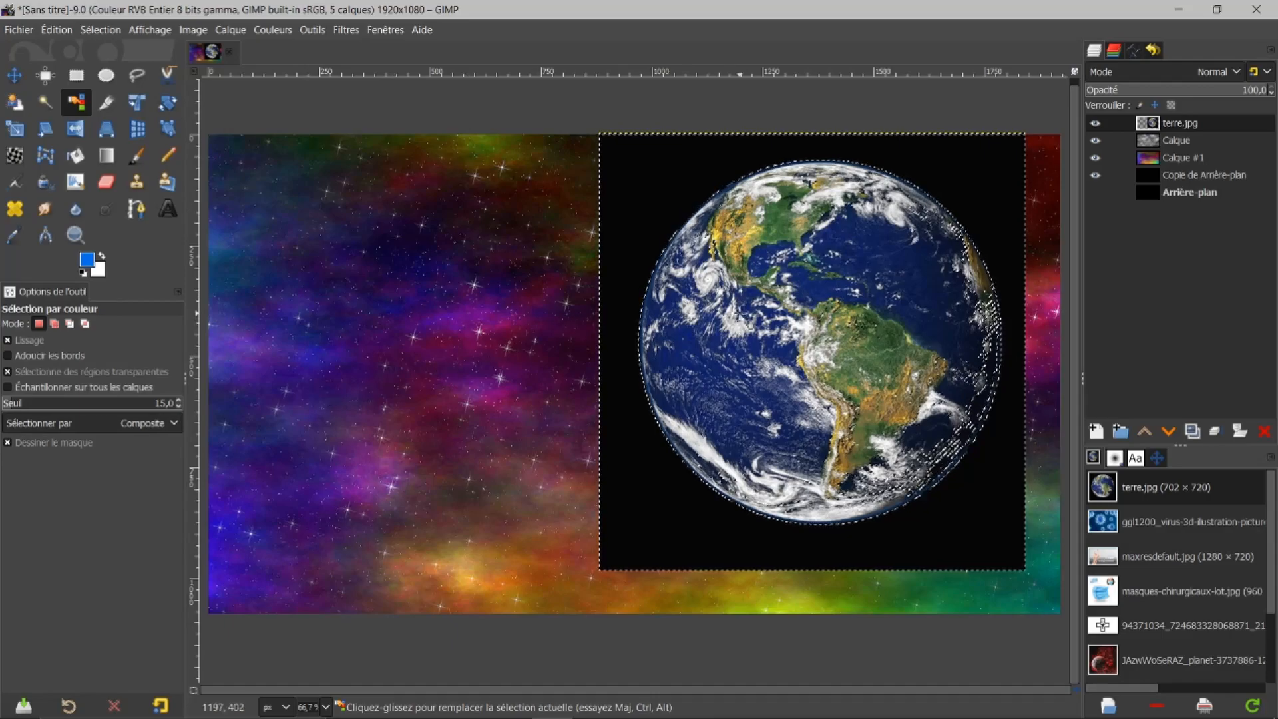
{"action": "key", "text": "Delete"}
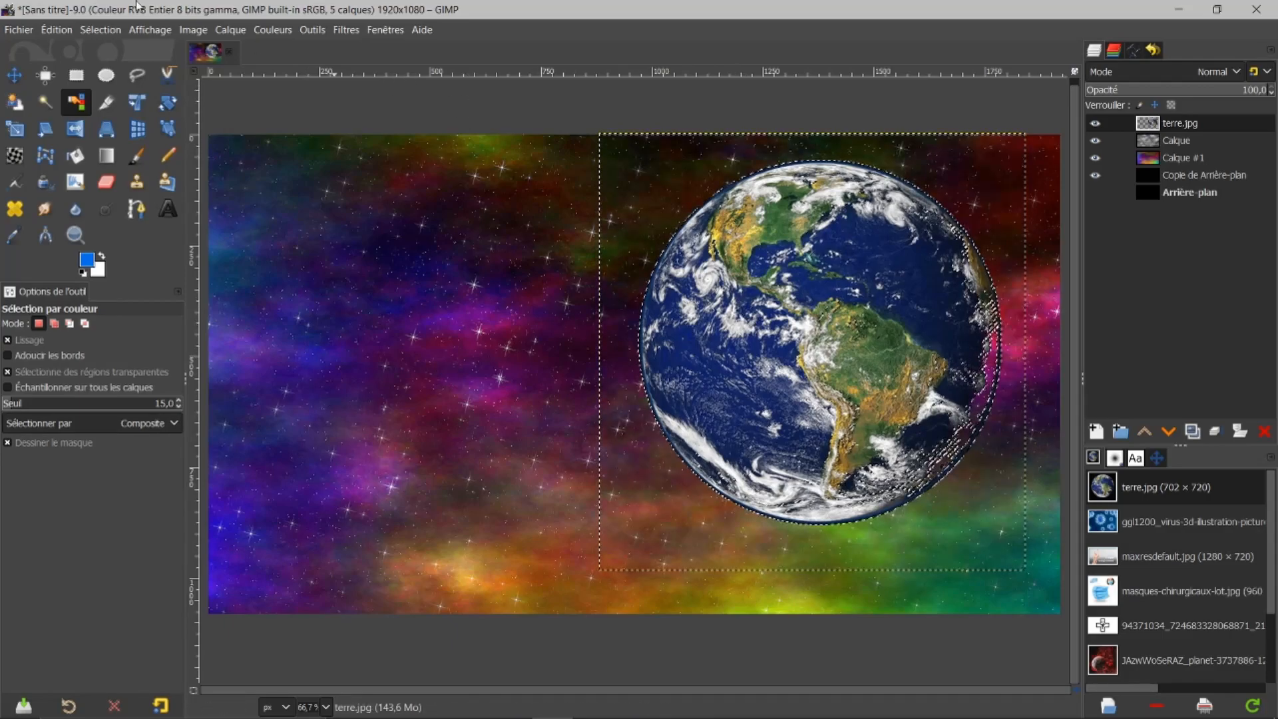
Clear the selection and lower the terre.jpg layer to just below the cloud layer Calque.
{"action": "left_click", "coordinate": [99, 29]}
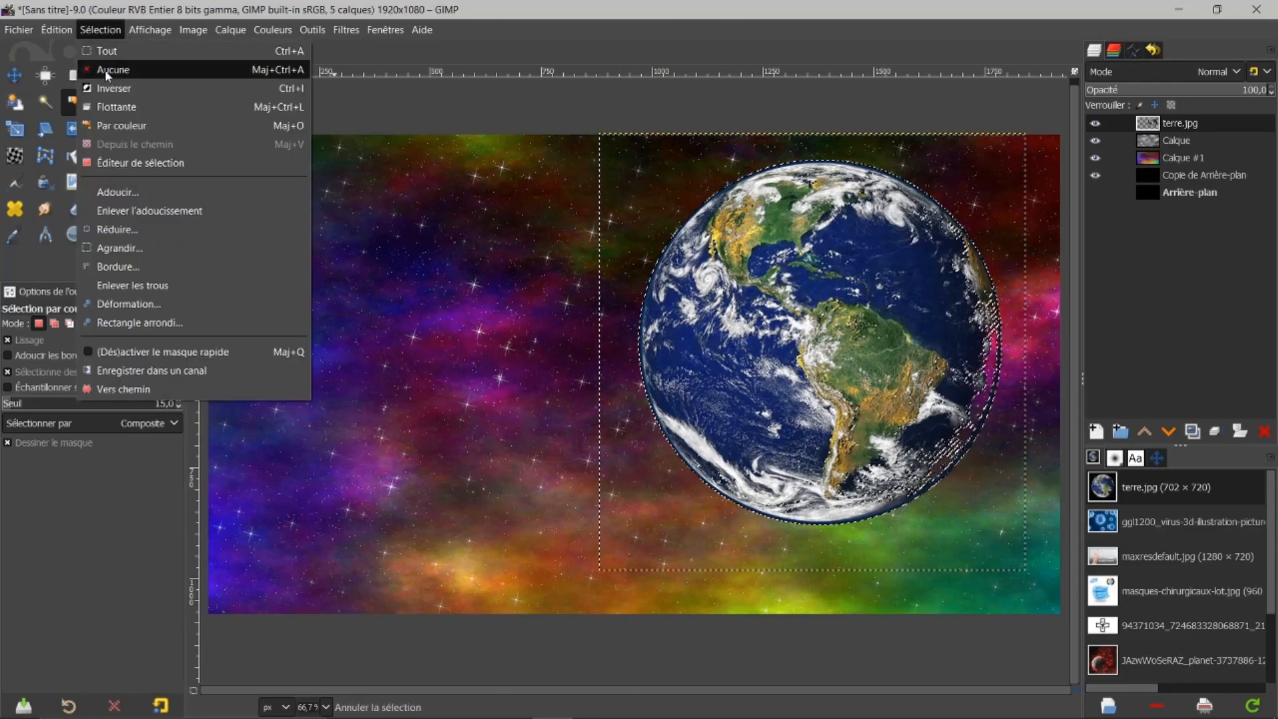
{"action": "left_click", "coordinate": [115, 71]}
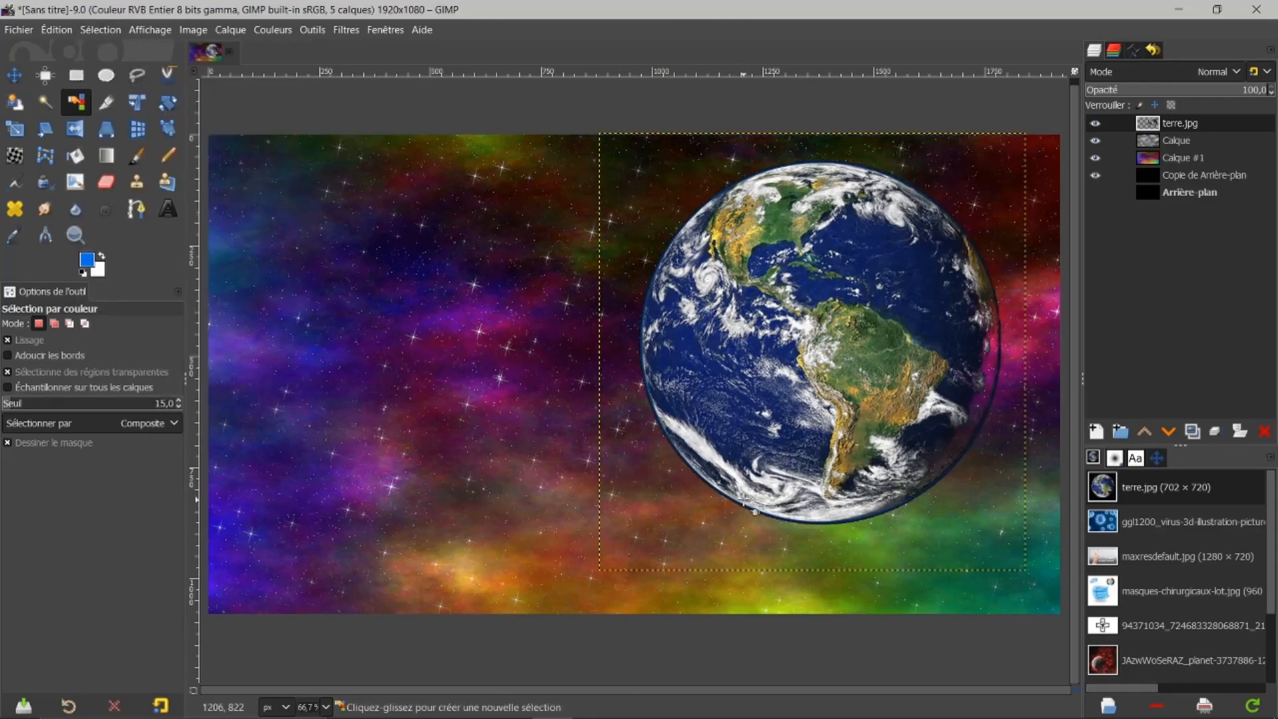
{"action": "left_click", "coordinate": [1168, 432]}
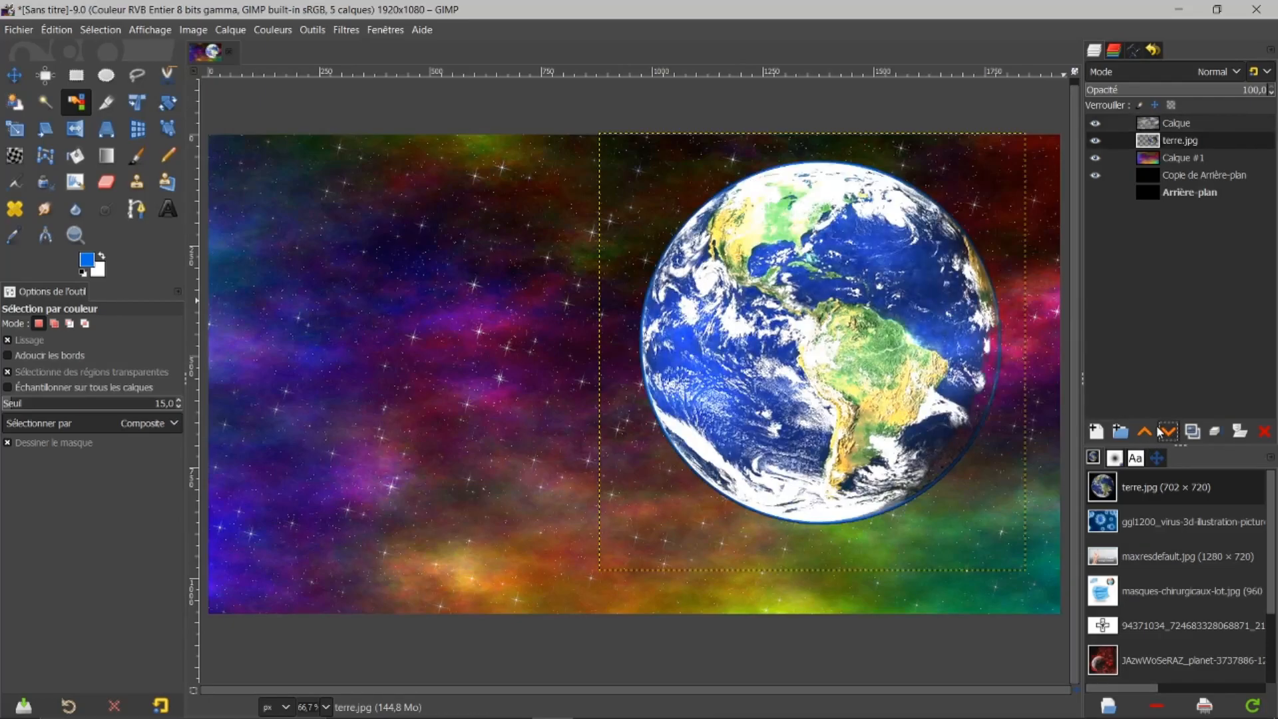
Undo the terre.jpg layer reordering and the deletion of the Earth's black surroundings, and clear the selection.
{"action": "left_click", "coordinate": [1146, 433]}
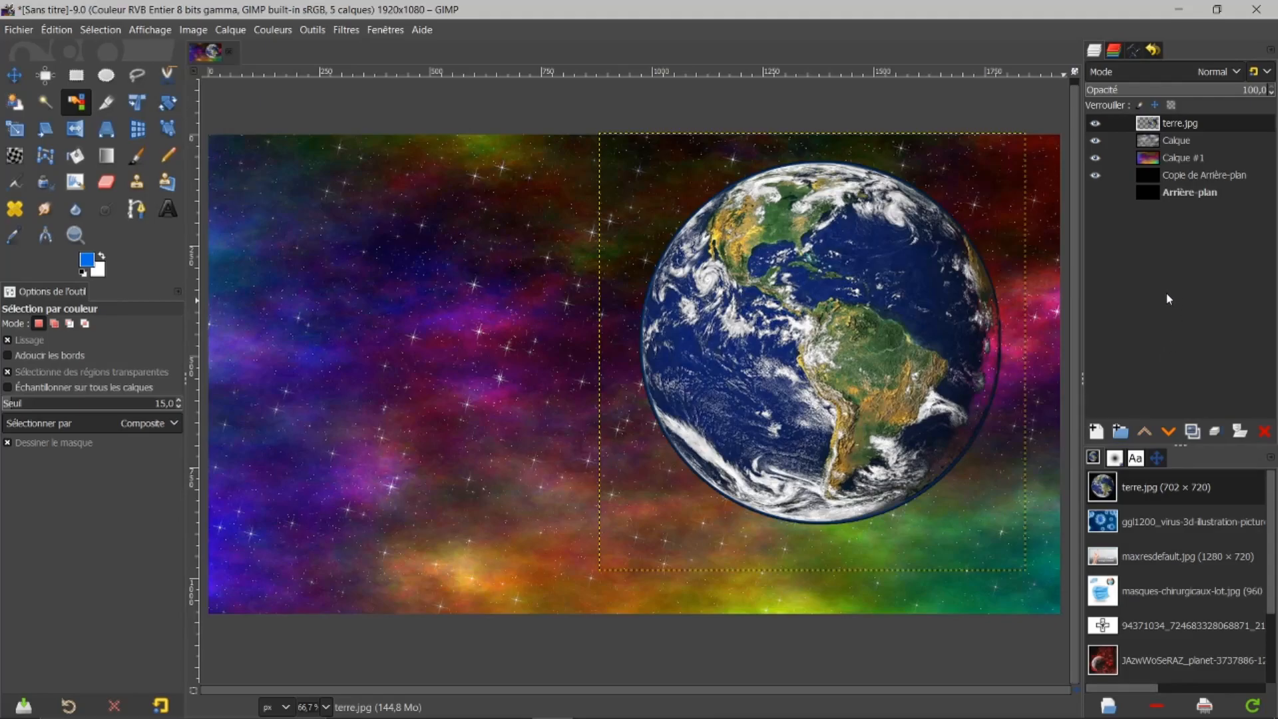
{"action": "key", "text": "ctrl+z"}
{"action": "key", "text": "ctrl+y"}
{"action": "key", "text": "ctrl+z"}
{"action": "key", "text": "ctrl+z"}
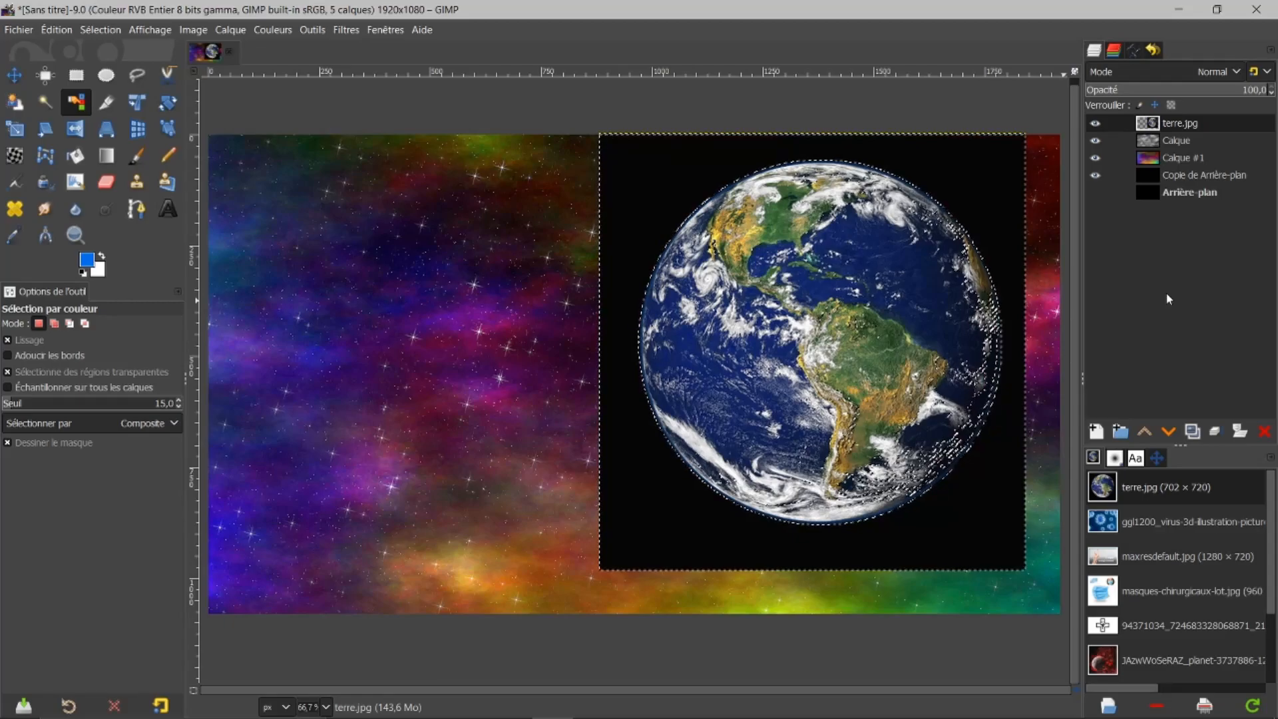
{"action": "left_click", "coordinate": [100, 29]}
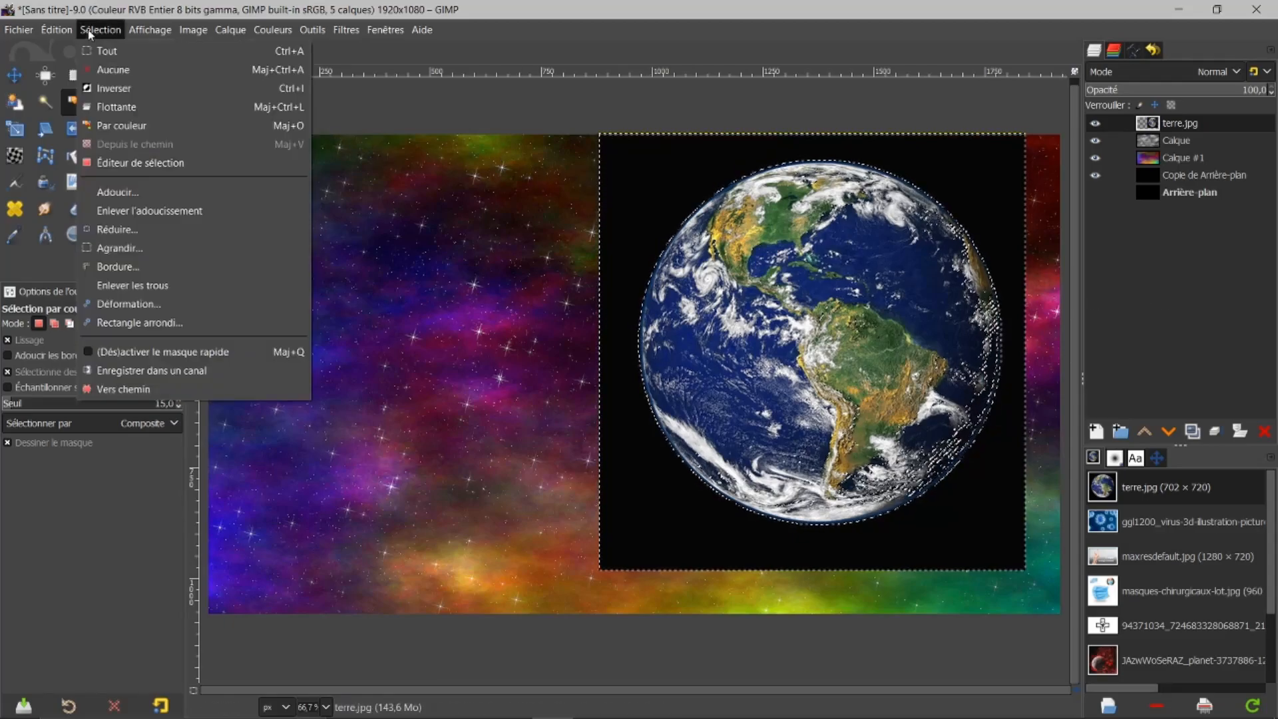
{"action": "left_click", "coordinate": [115, 69]}
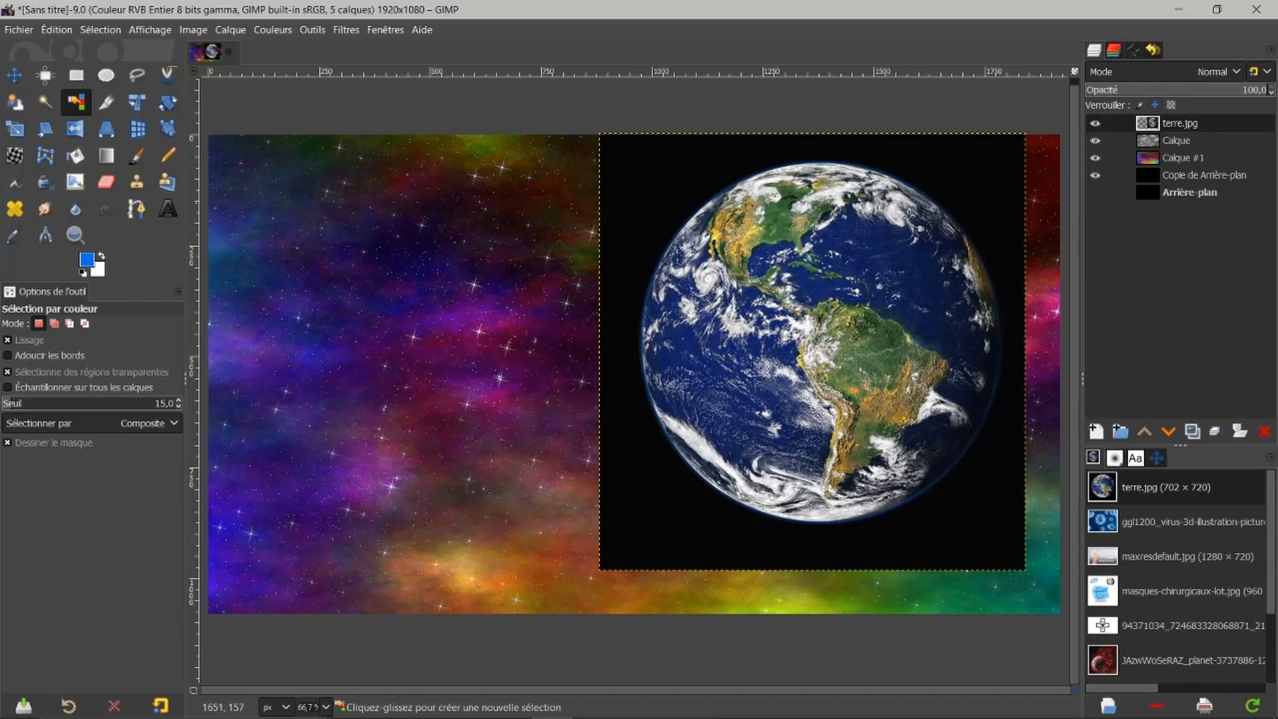
Set the terre.jpg layer's mode to Écran and extend the layer to the image dimensions.
{"action": "left_click", "coordinate": [1237, 73]}
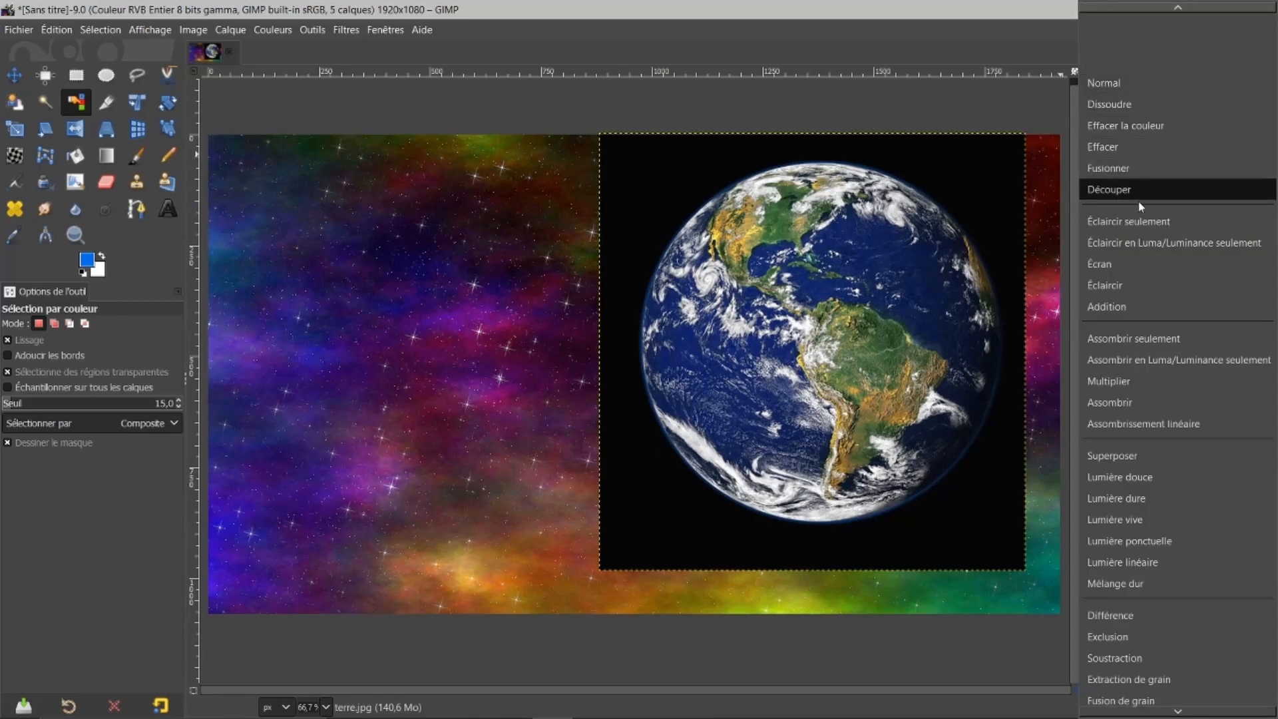
{"action": "left_click", "coordinate": [1102, 265]}
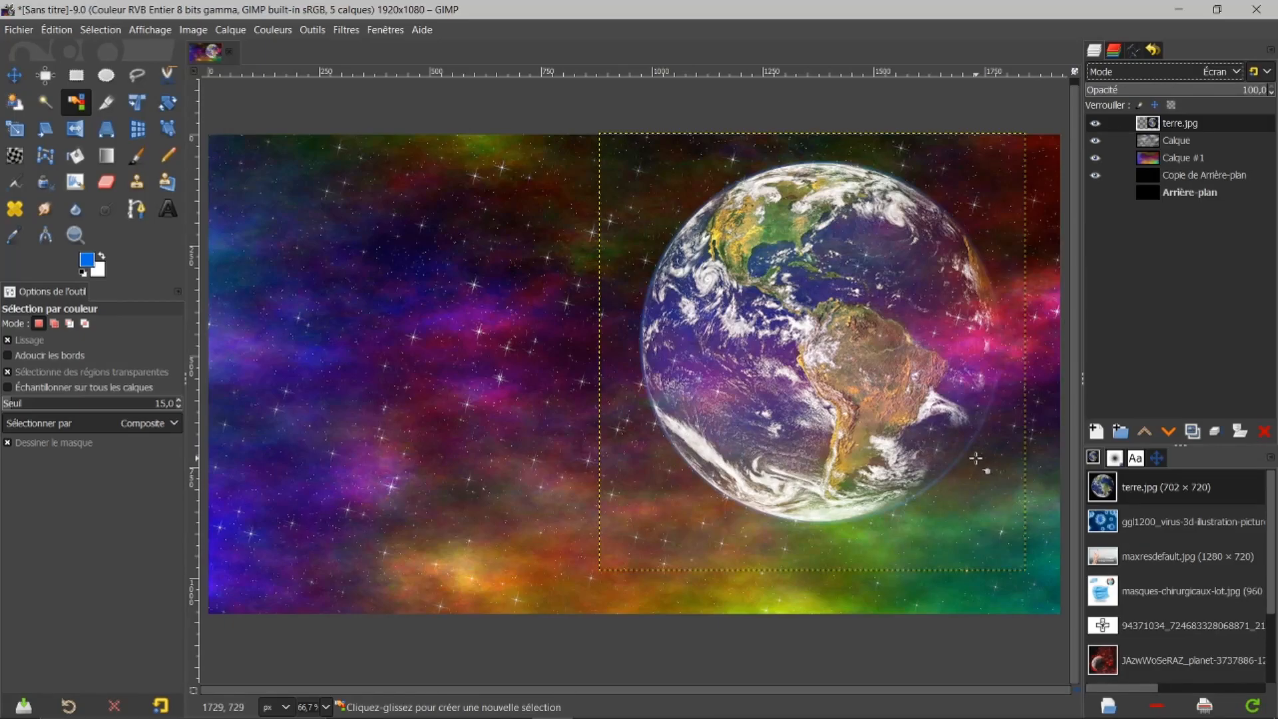
{"action": "right_click", "coordinate": [1194, 129]}
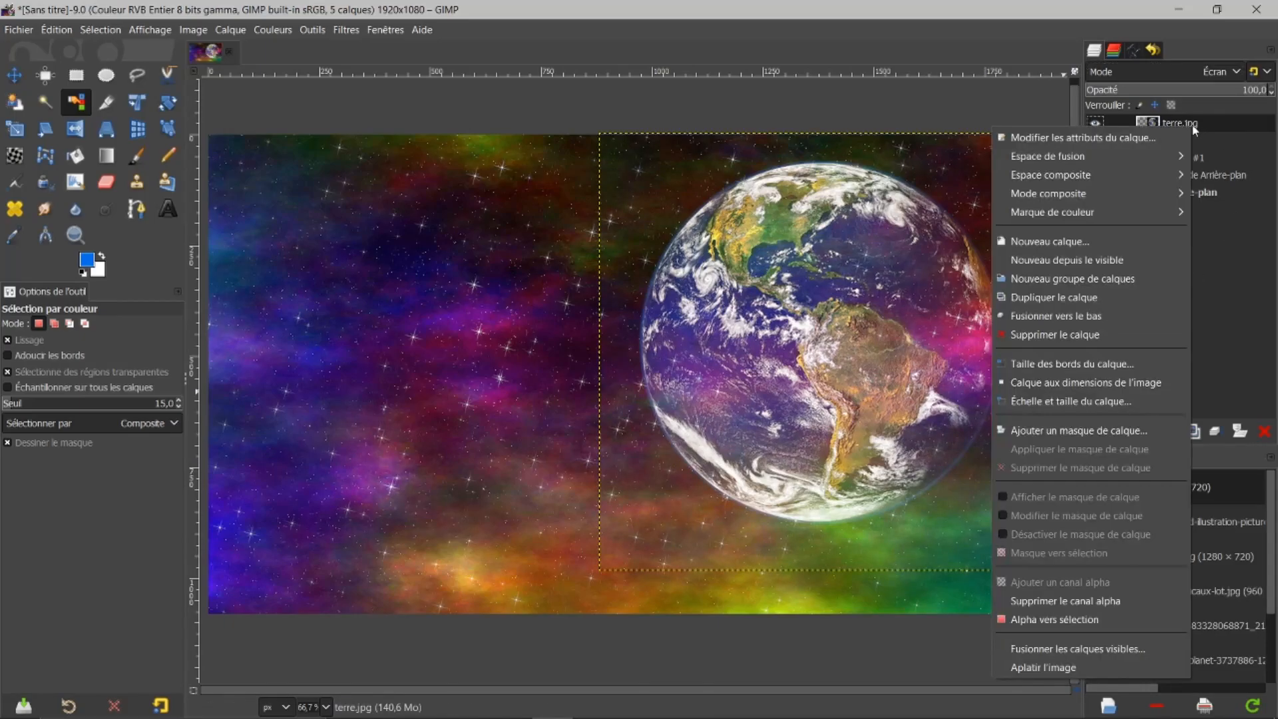
{"action": "left_click", "coordinate": [1060, 384]}
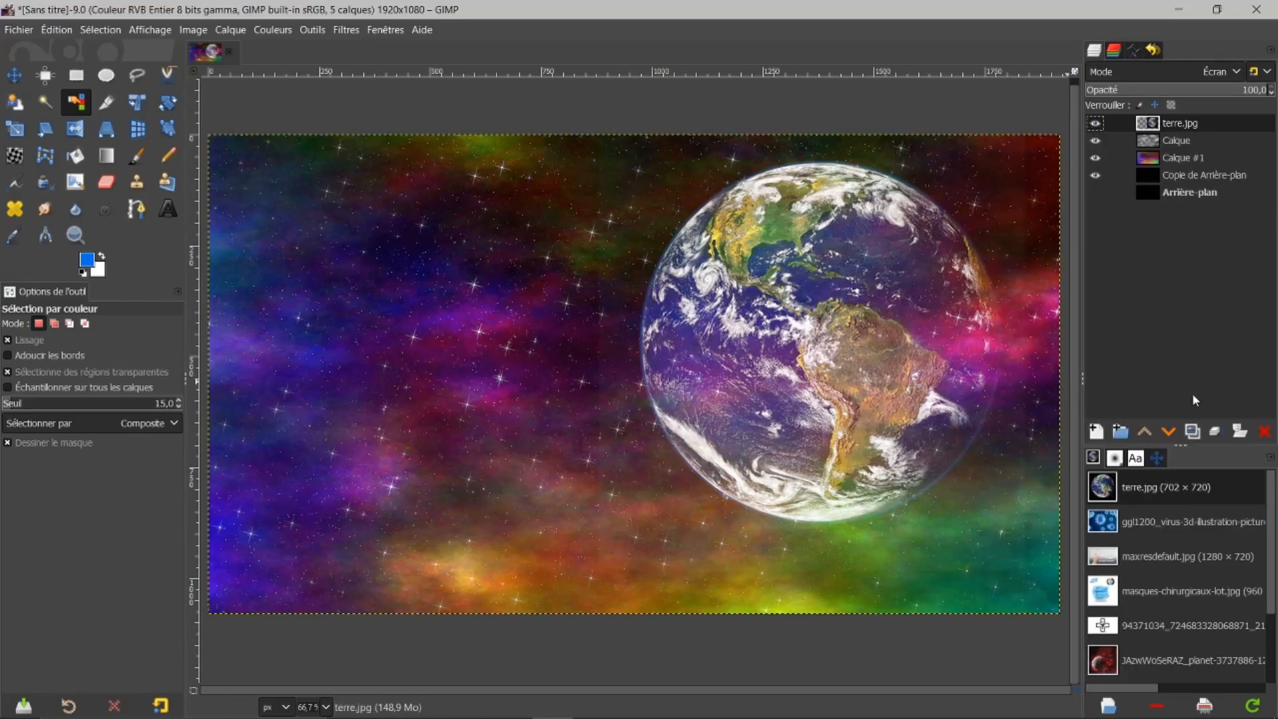
Try a duplicate of the terre.jpg layer on top and delete that copy.
{"action": "left_click", "coordinate": [1193, 431]}
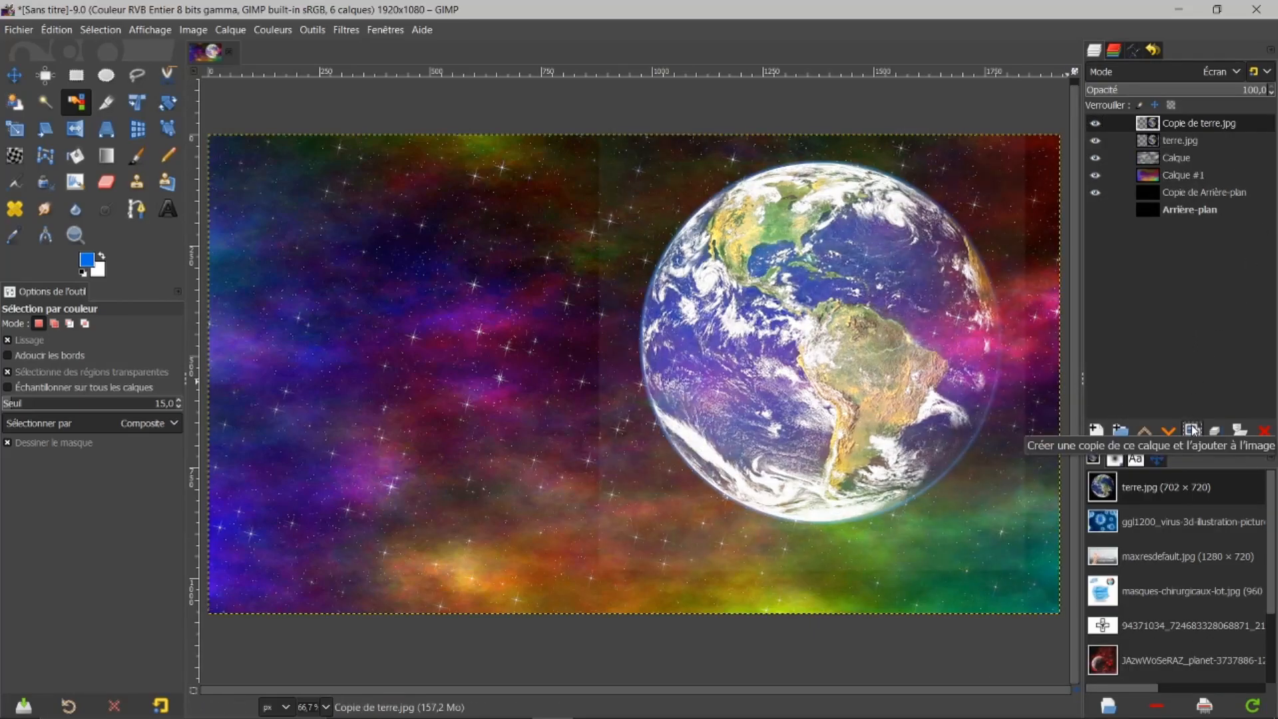
{"action": "left_click", "coordinate": [1264, 432]}
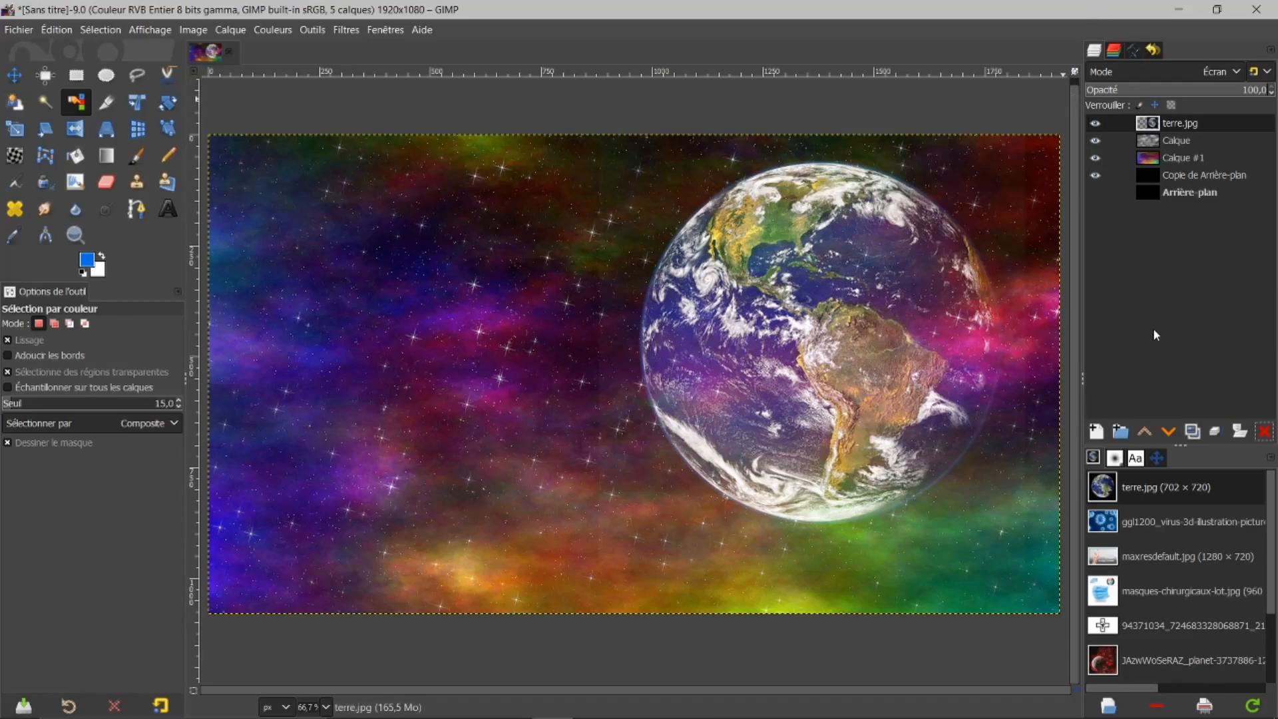
Lower the terre.jpg layer to just below the cloud layer Calque and set its opacity to 25.5.
{"action": "left_click", "coordinate": [1153, 143]}
{"action": "left_click", "coordinate": [1151, 125]}
{"action": "left_click", "coordinate": [1169, 431]}
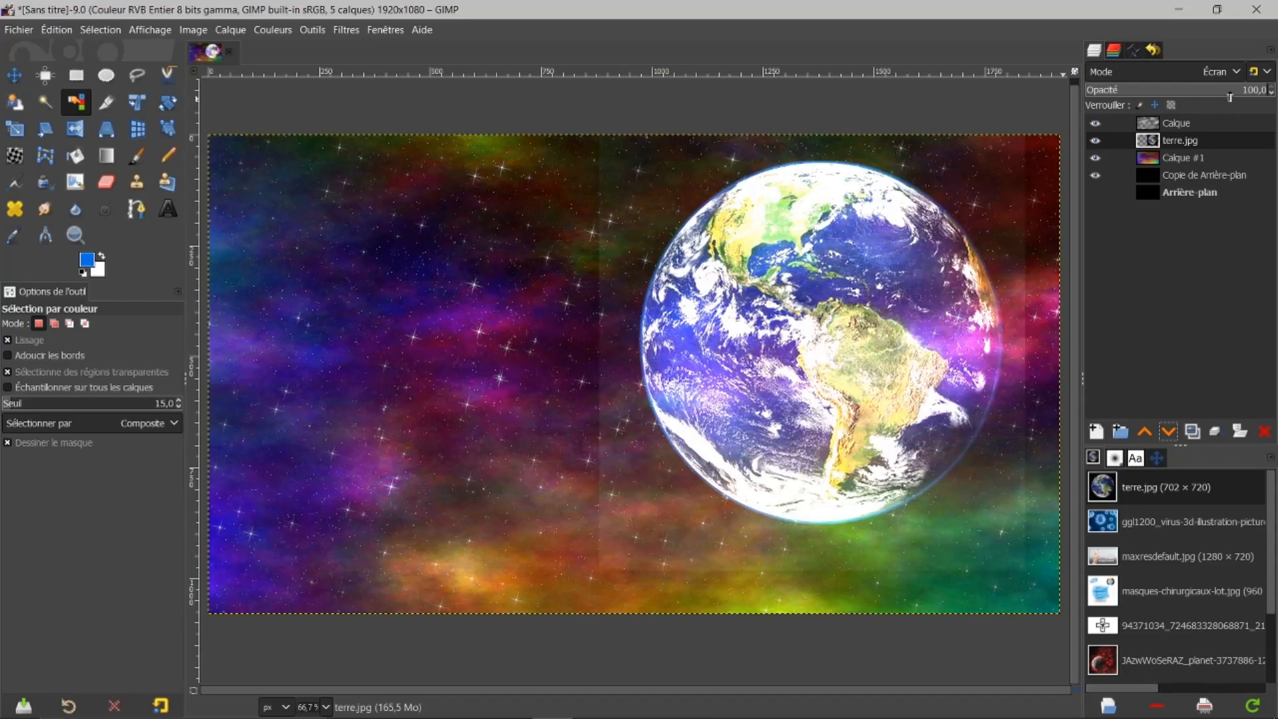
{"action": "left_click_drag", "start_coordinate": [1224, 90], "coordinate": [1127, 95]}
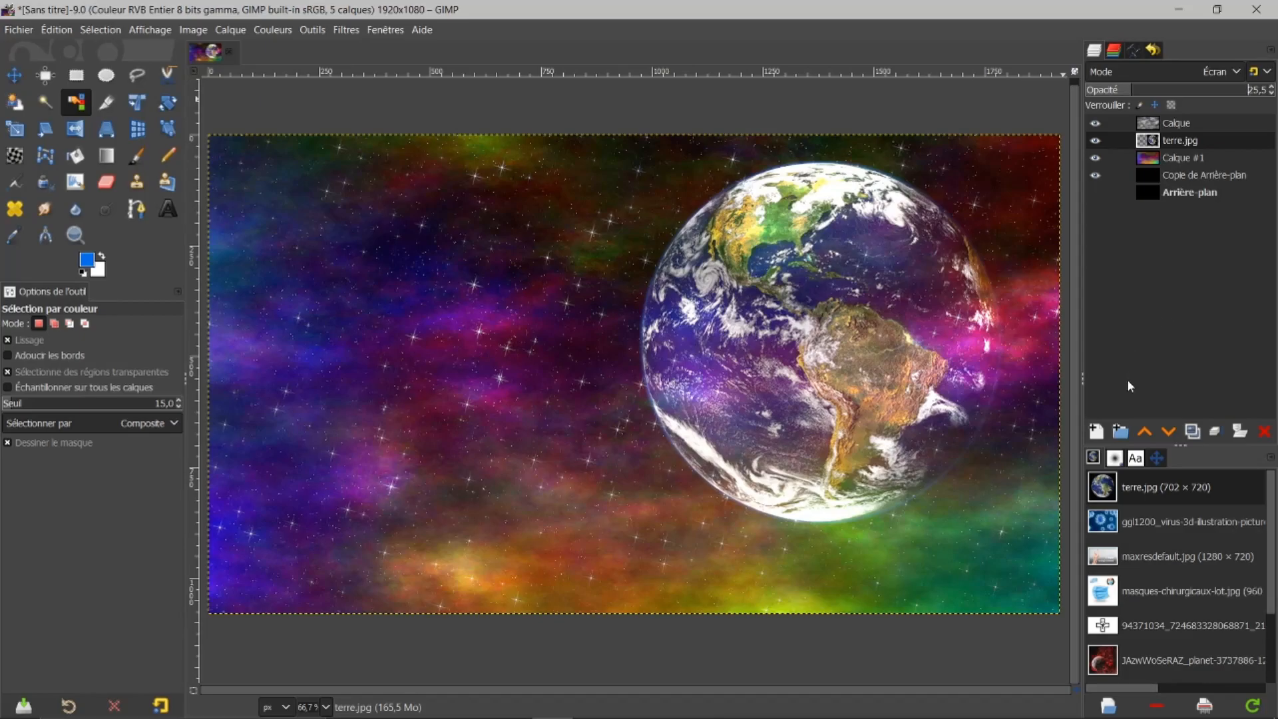
Add the ggl1200_virus-3d-illustration picture as a new top layer.
{"action": "mouse_move", "coordinate": [1138, 525]}
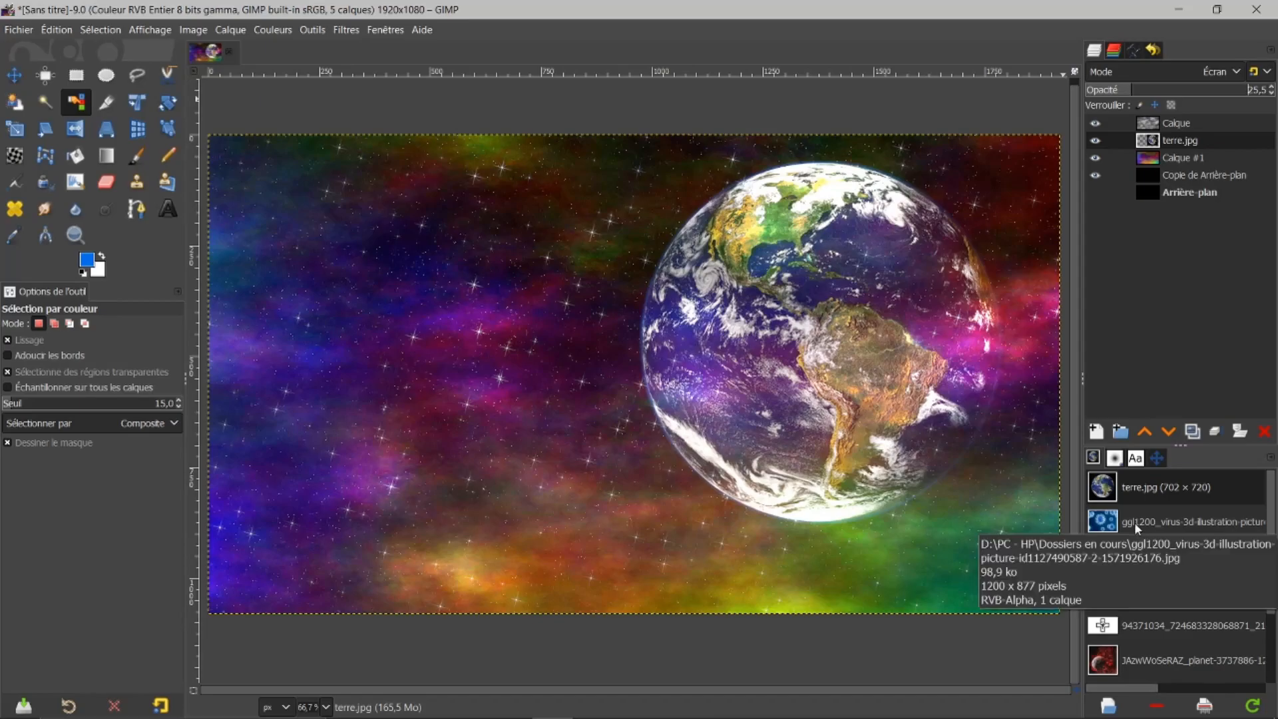
{"action": "left_click_drag", "start_coordinate": [1134, 522], "coordinate": [1158, 125]}
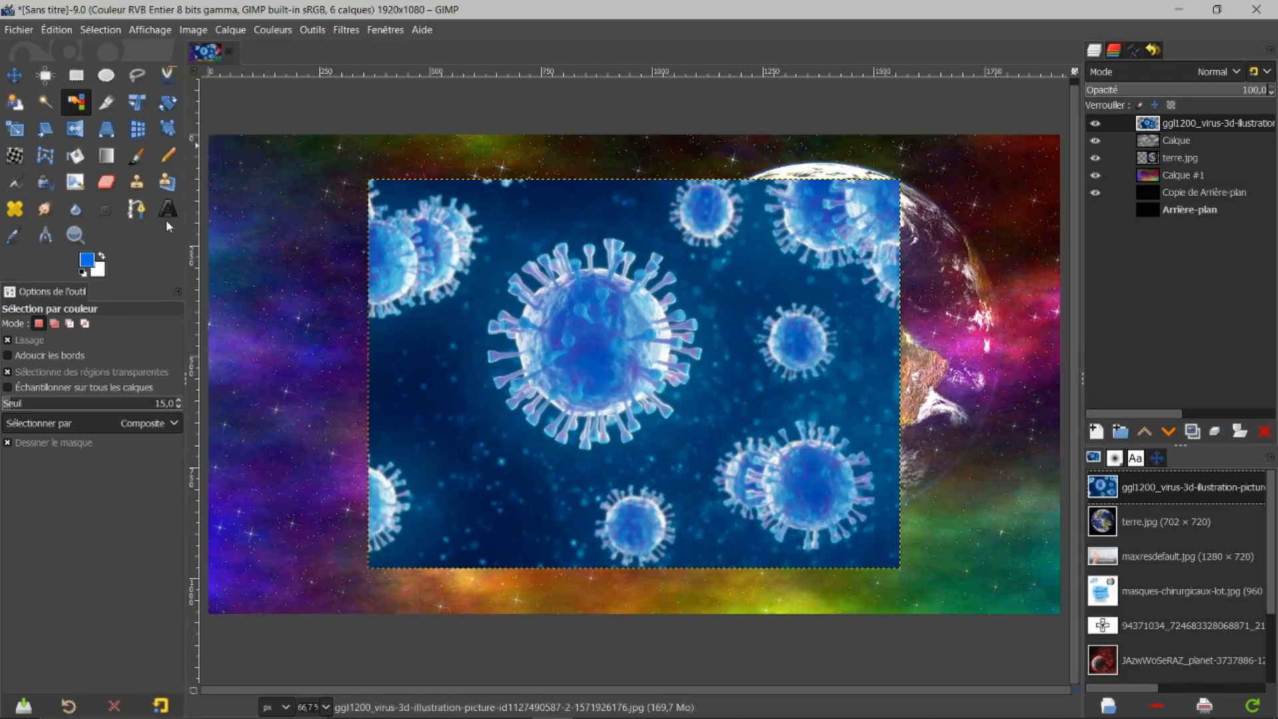
Outline the large central virus and the two small ones to its right and below with one closed free selection.
{"action": "left_click", "coordinate": [136, 79]}
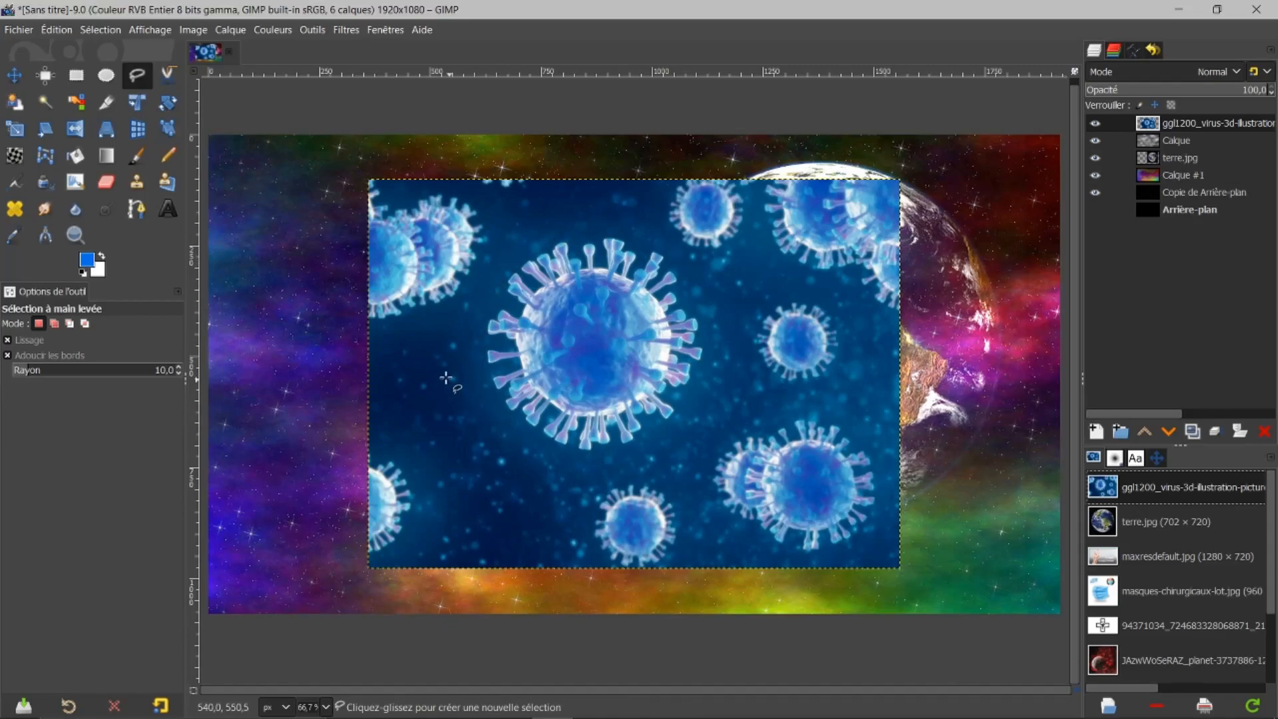
{"action": "left_click", "coordinate": [449, 331]}
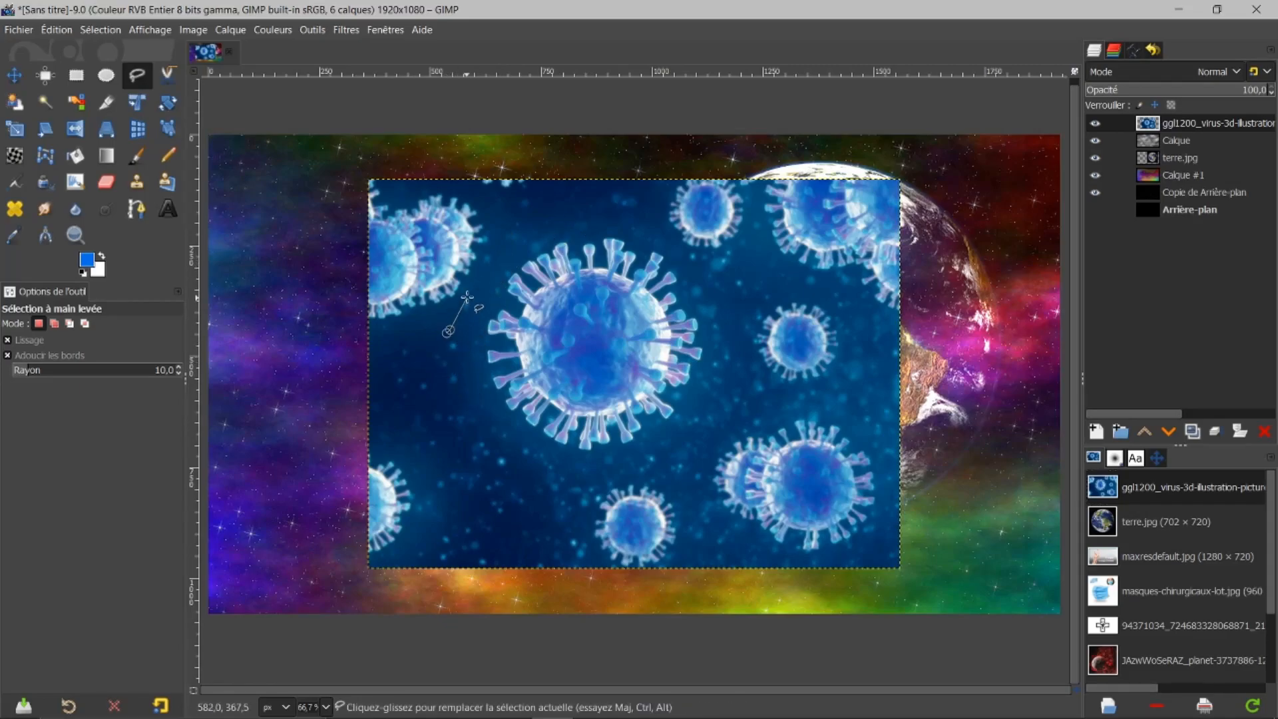
{"action": "left_click_drag", "start_coordinate": [468, 291], "coordinate": [558, 216]}
{"action": "left_click", "coordinate": [661, 236]}
{"action": "left_click", "coordinate": [733, 301]}
{"action": "left_click", "coordinate": [775, 288]}
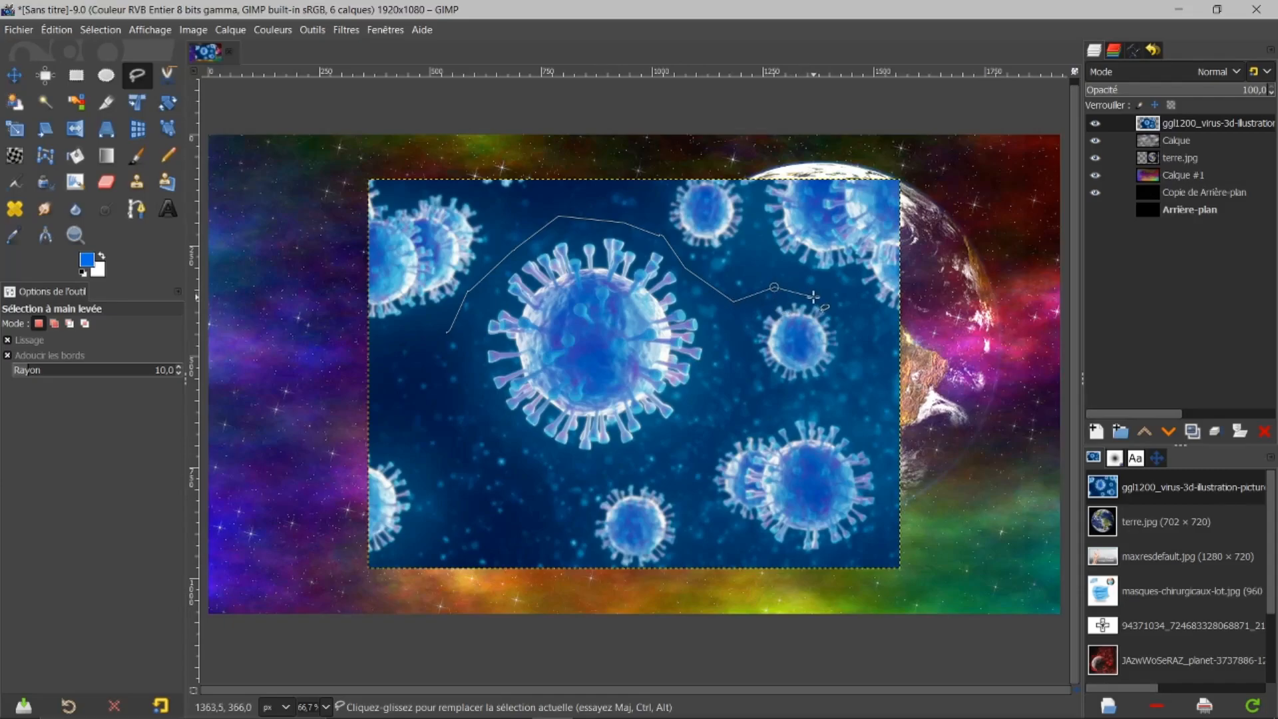
{"action": "left_click", "coordinate": [815, 295]}
{"action": "left_click", "coordinate": [852, 314]}
{"action": "left_click", "coordinate": [846, 348]}
{"action": "left_click", "coordinate": [841, 383]}
{"action": "left_click", "coordinate": [780, 396]}
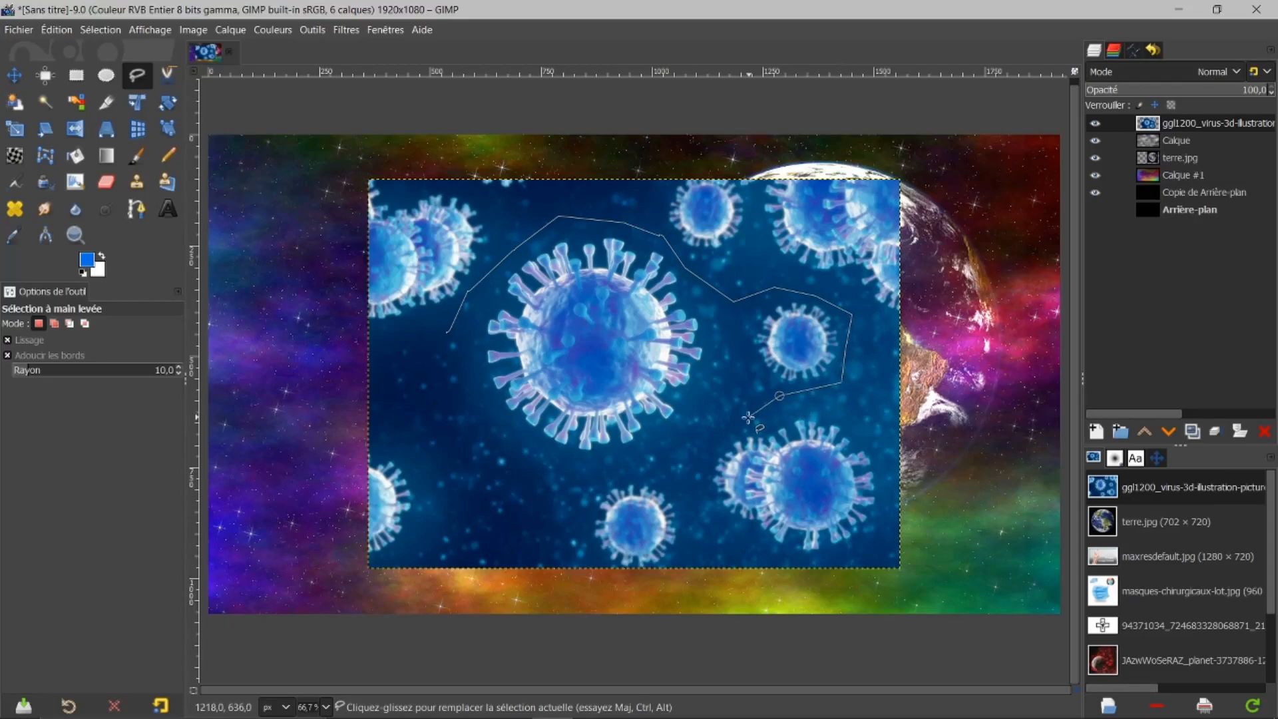
{"action": "left_click", "coordinate": [688, 468]}
{"action": "left_click", "coordinate": [682, 581]}
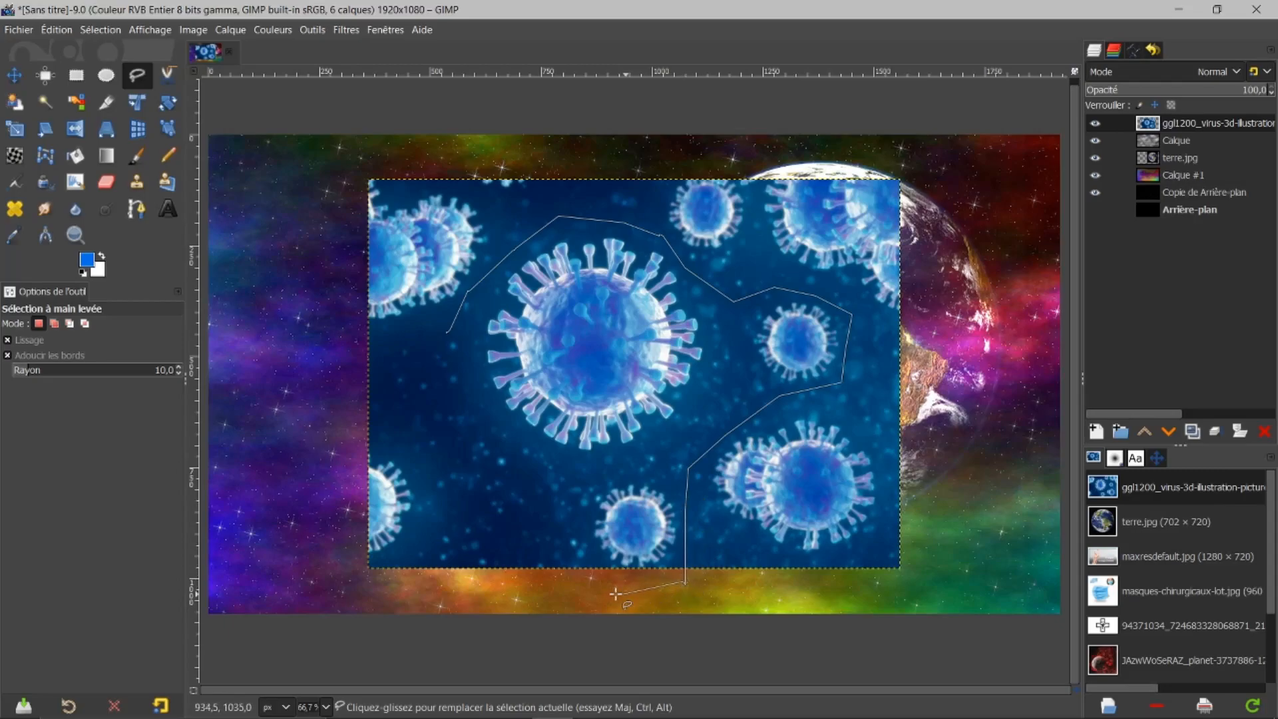
{"action": "left_click", "coordinate": [563, 582]}
{"action": "left_click", "coordinate": [540, 542]}
{"action": "left_click", "coordinate": [543, 527]}
{"action": "left_click", "coordinate": [528, 480]}
{"action": "left_click", "coordinate": [508, 452]}
{"action": "left_click", "coordinate": [475, 436]}
{"action": "left_click", "coordinate": [449, 402]}
{"action": "left_click", "coordinate": [435, 371]}
{"action": "left_click", "coordinate": [447, 333]}
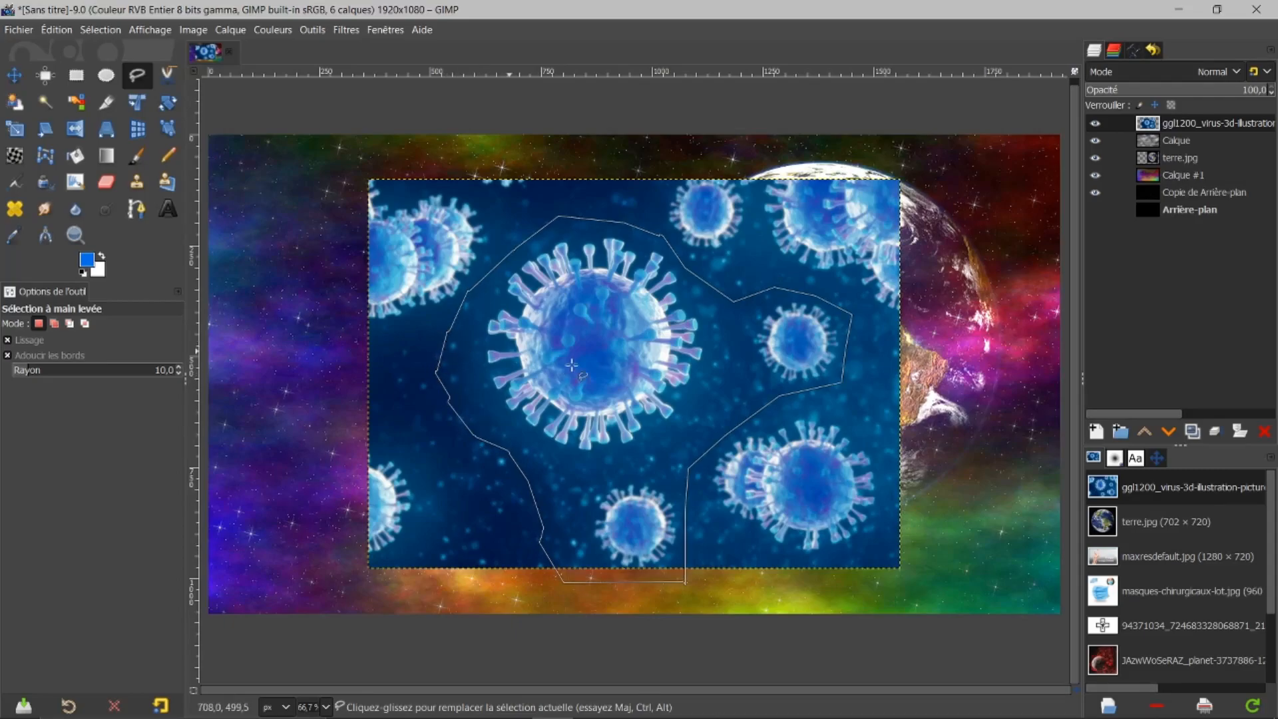
{"action": "double_click", "coordinate": [594, 366]}
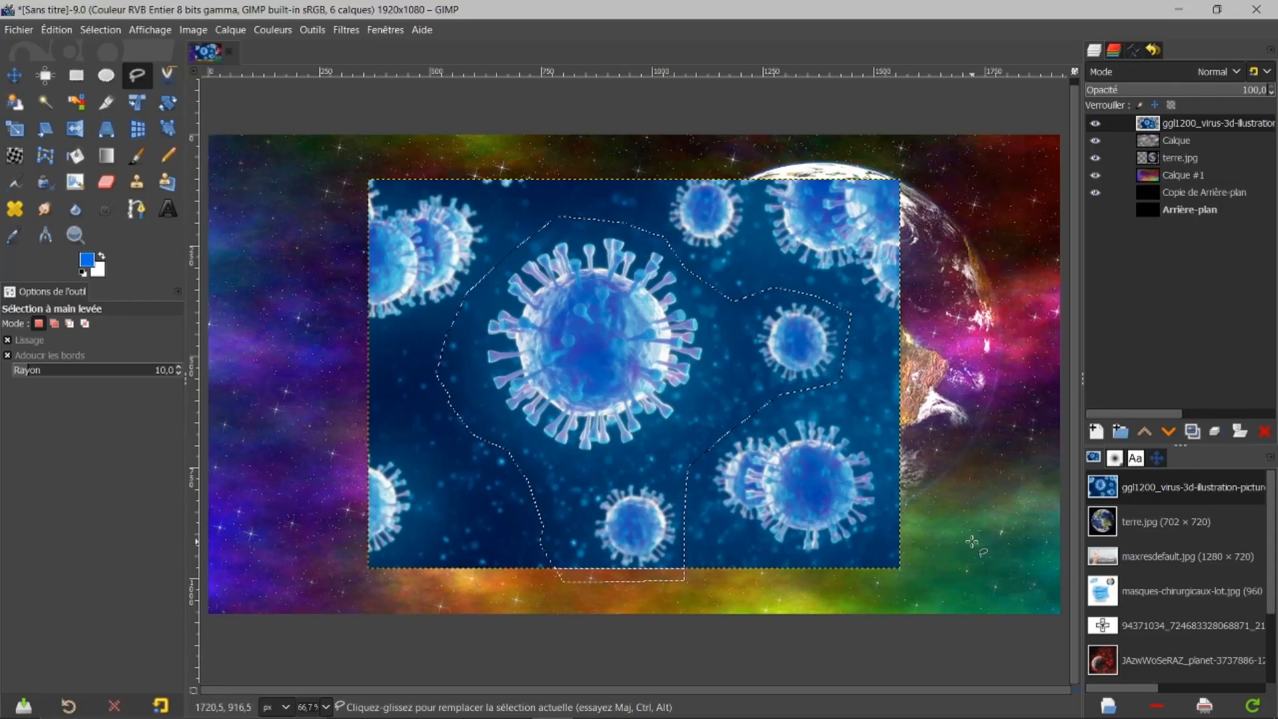
Copy the selected viruses, paste them as a new layer and delete the original virus picture layer.
{"action": "key", "text": "ctrl+c"}
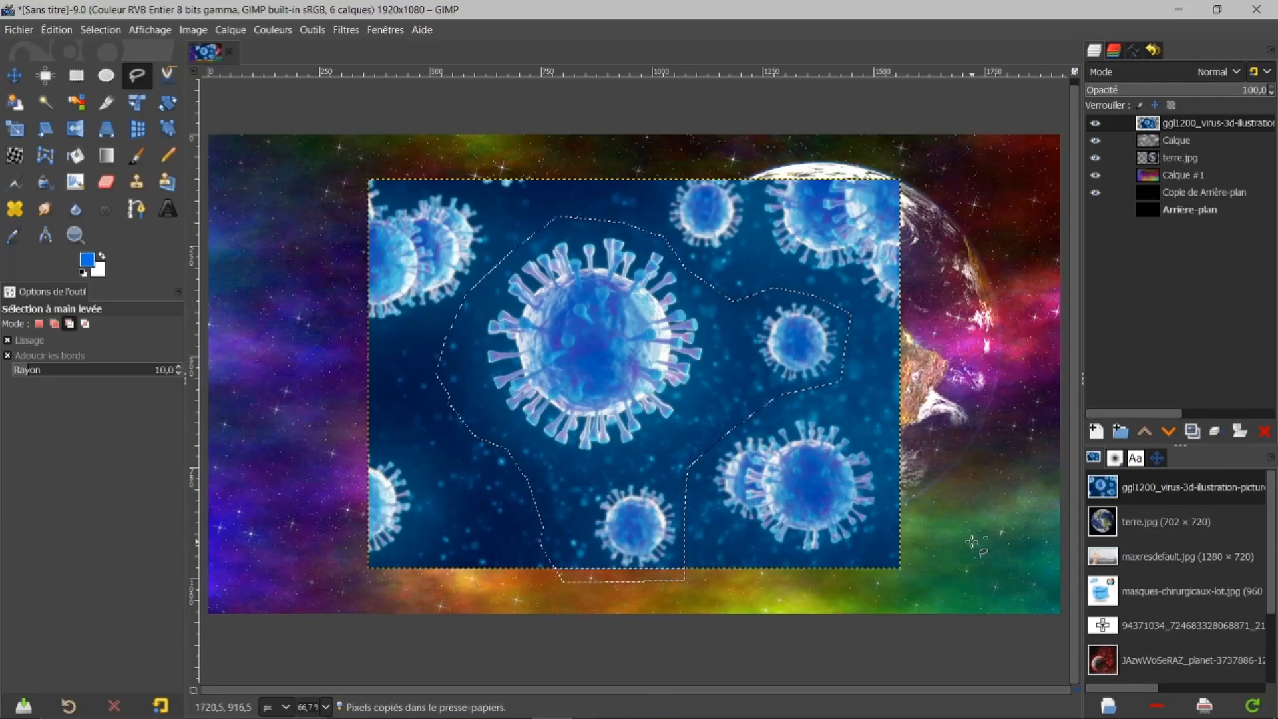
{"action": "key", "text": "ctrl+v"}
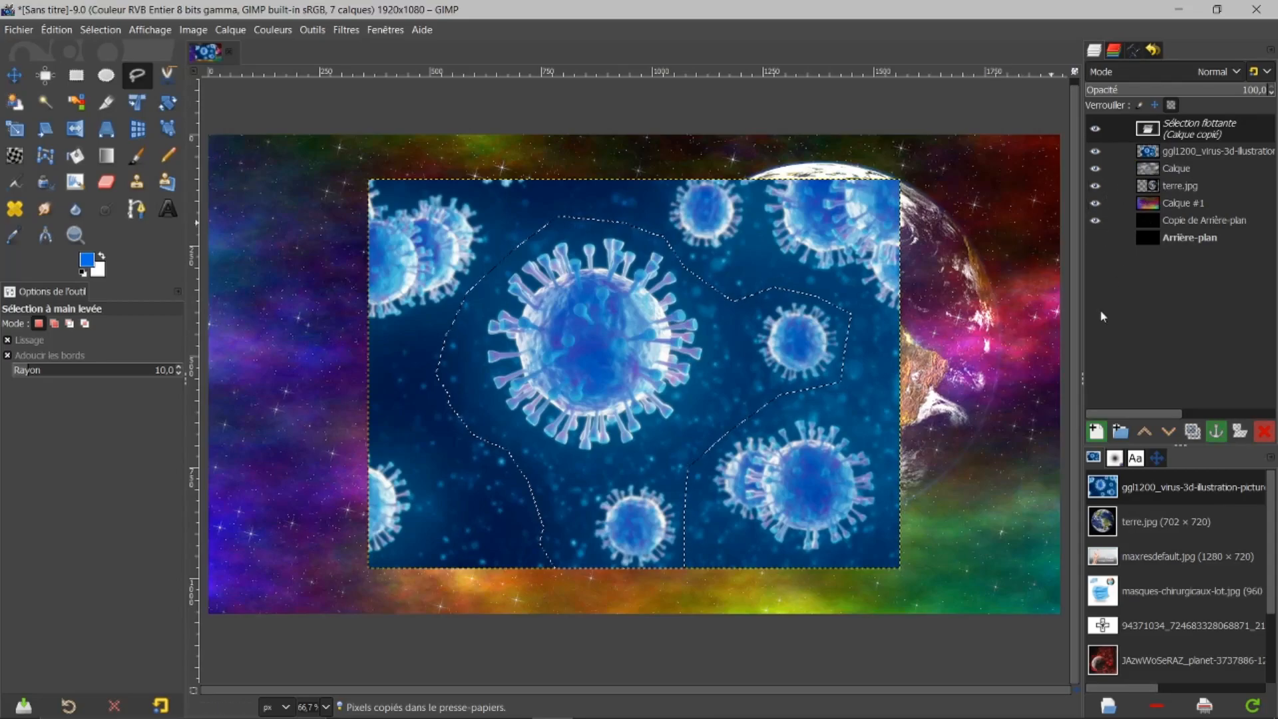
{"action": "left_click", "coordinate": [1095, 433]}
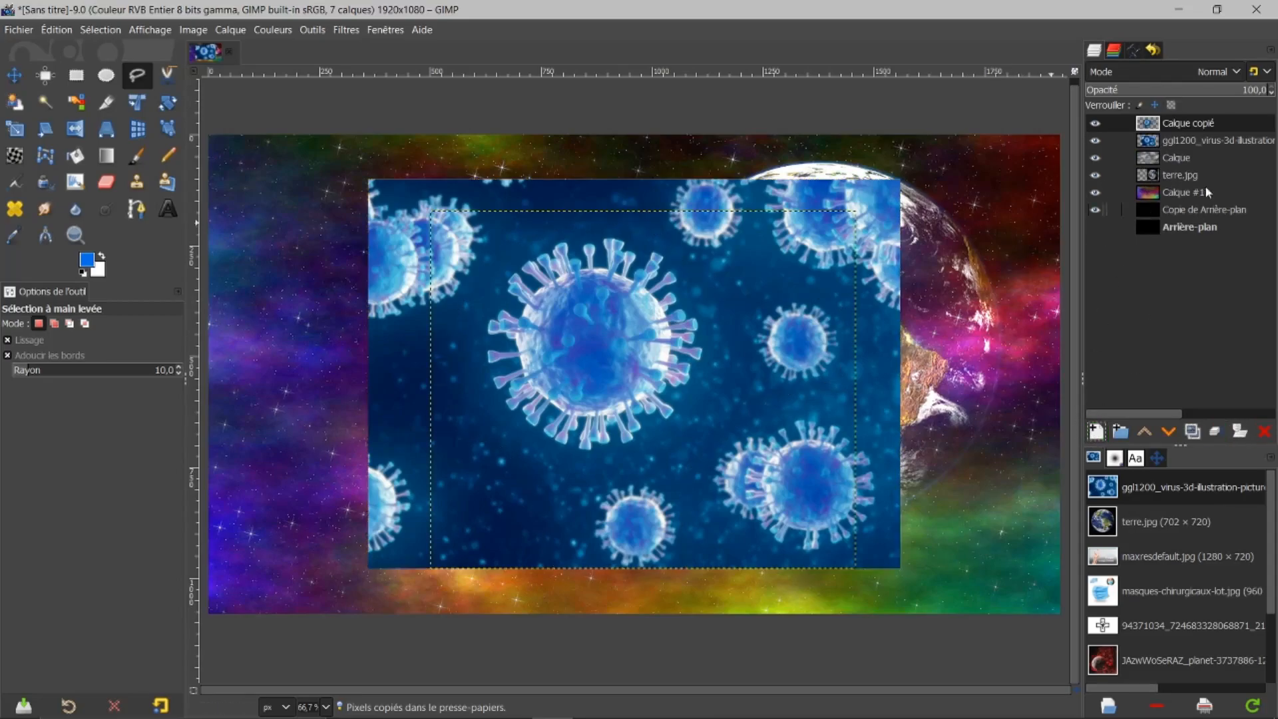
{"action": "left_click", "coordinate": [1165, 140]}
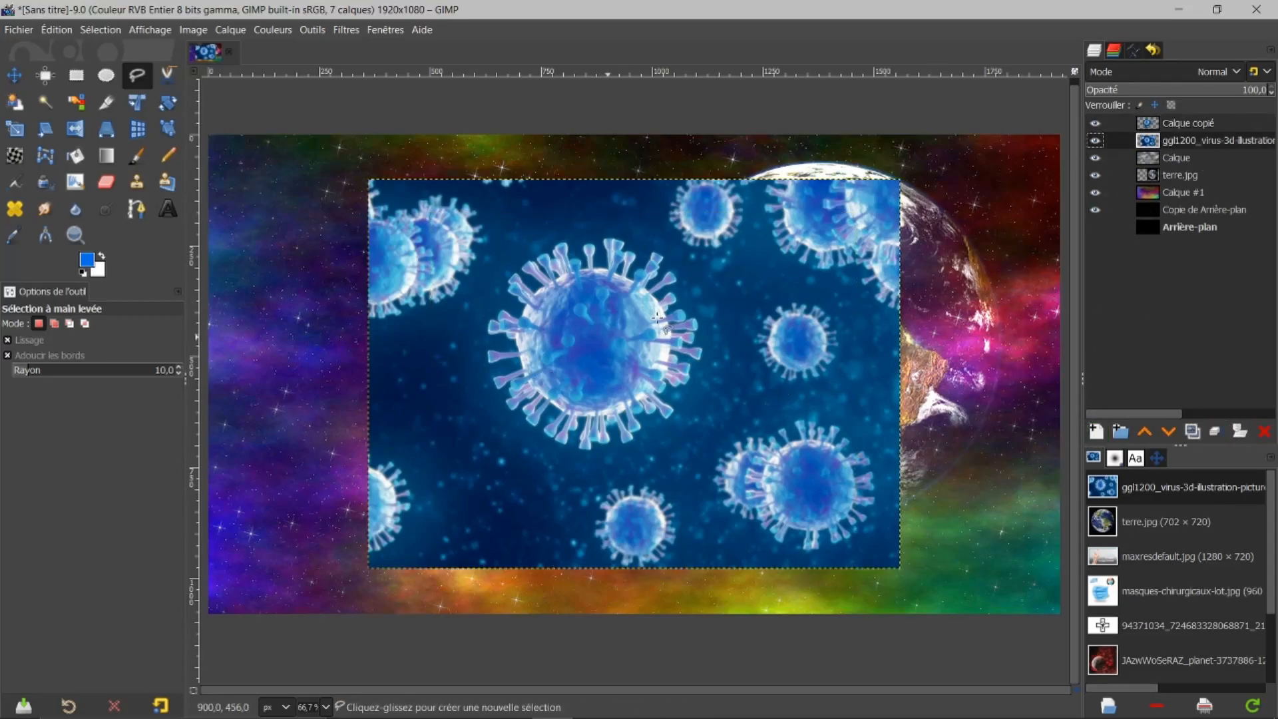
{"action": "left_click", "coordinate": [1265, 431]}
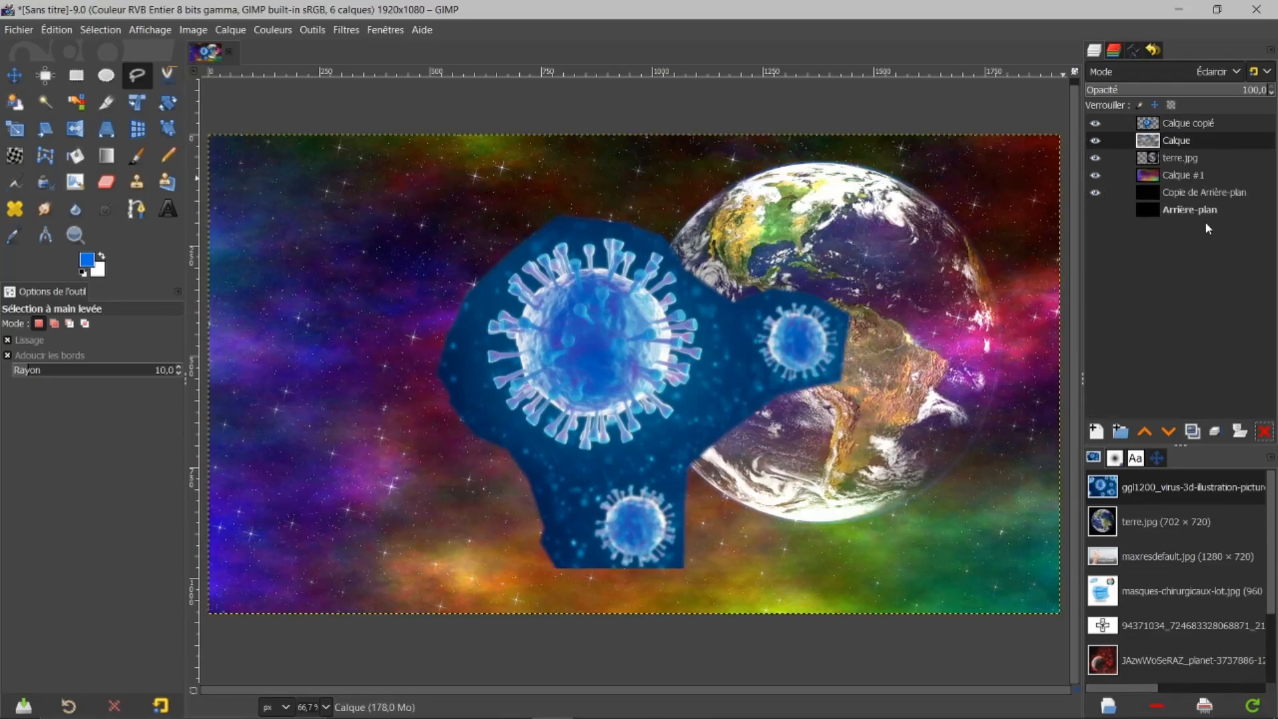
Move the pasted virus layer Calque copié to the left half of the canvas, beside the Earth.
{"action": "left_click", "coordinate": [1193, 124]}
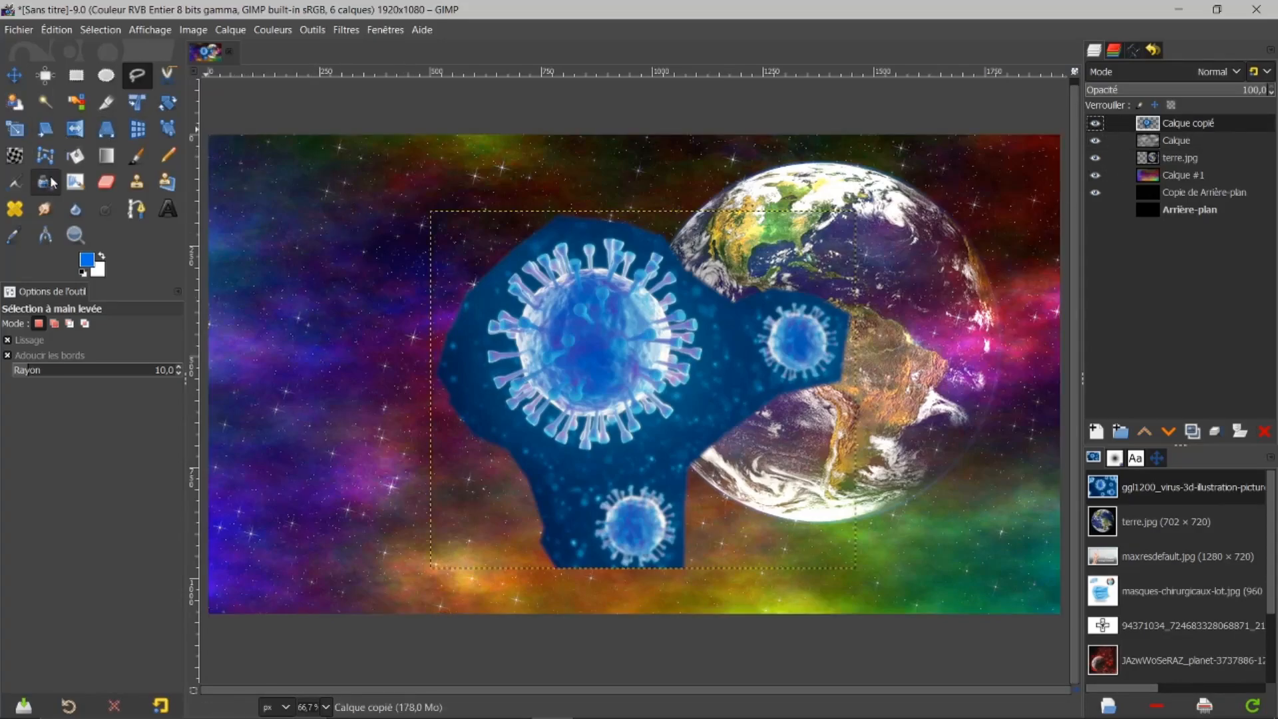
{"action": "left_click", "coordinate": [19, 78]}
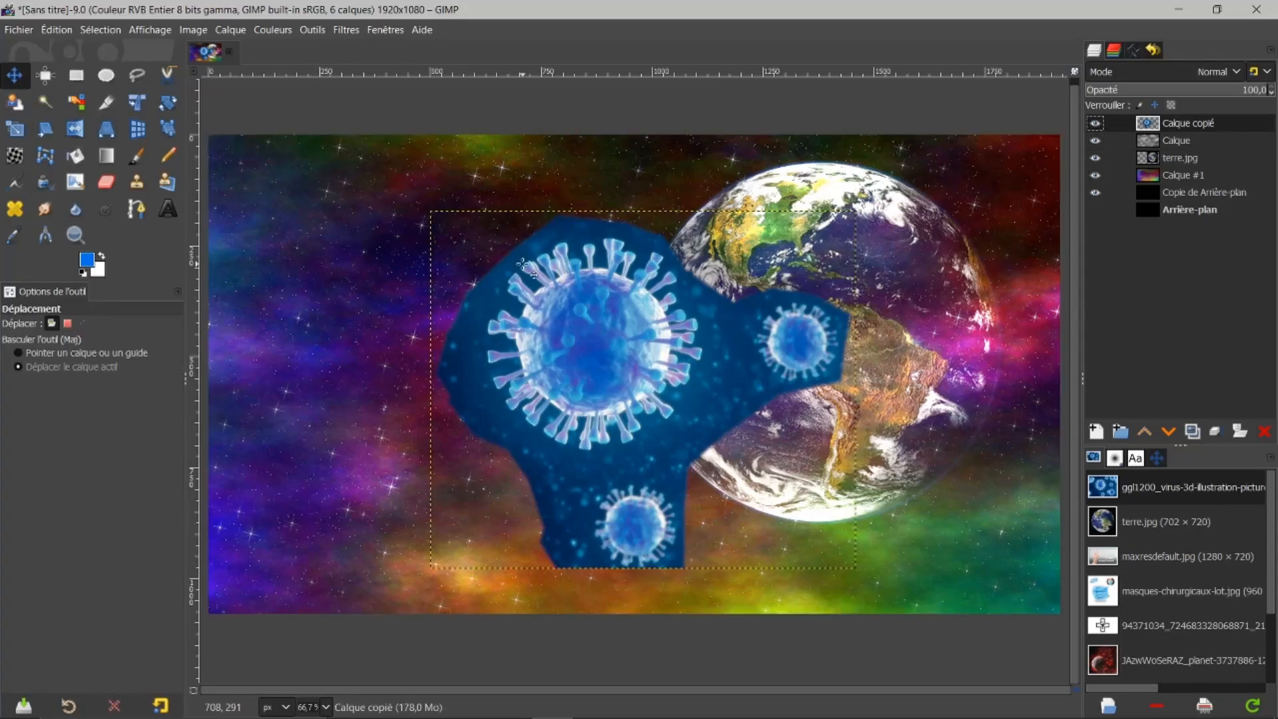
{"action": "left_click_drag", "start_coordinate": [584, 346], "coordinate": [397, 339]}
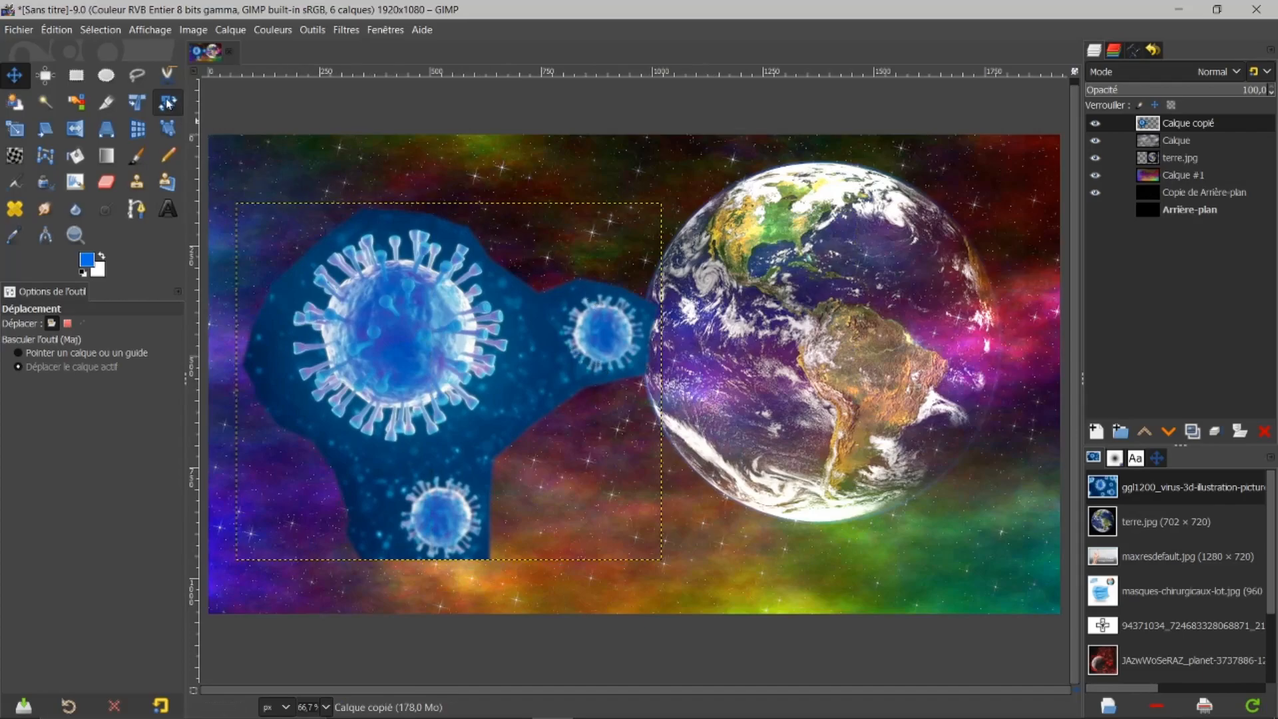
Select the blue background around the viruses by colour, delete it from the Calque copié layer and clear the selection.
{"action": "left_click", "coordinate": [77, 103]}
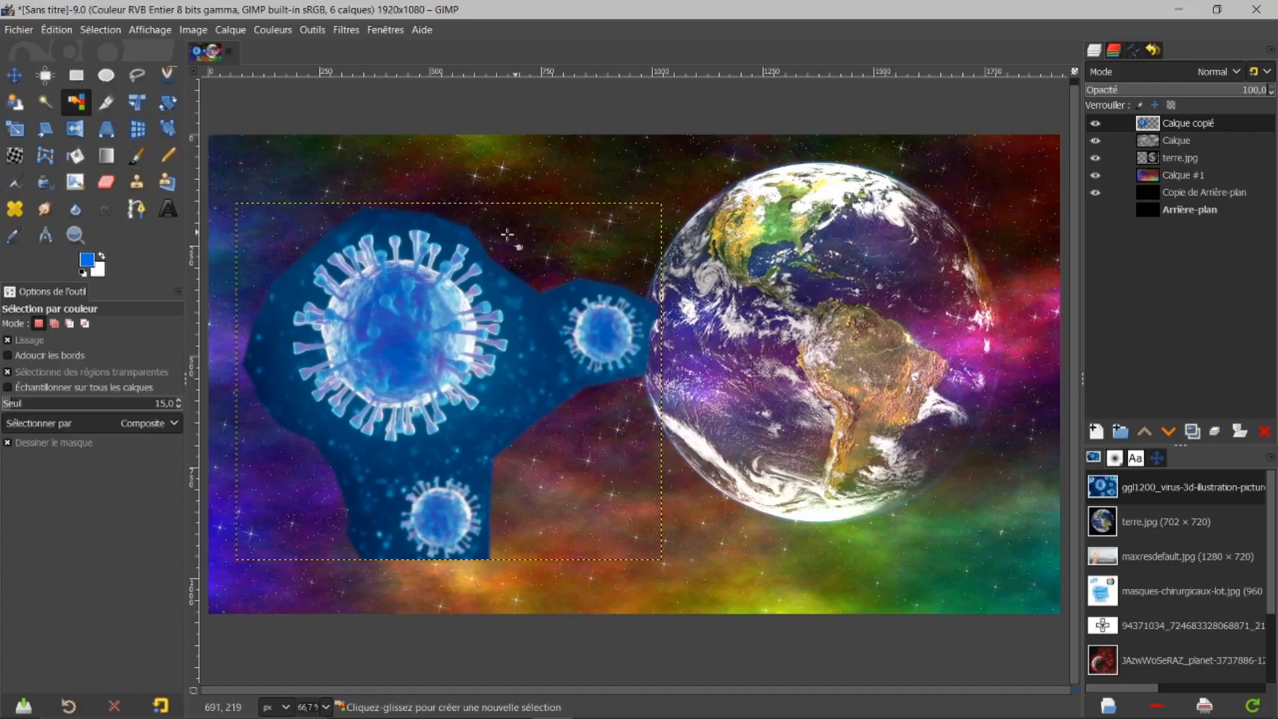
{"action": "left_click", "coordinate": [417, 221]}
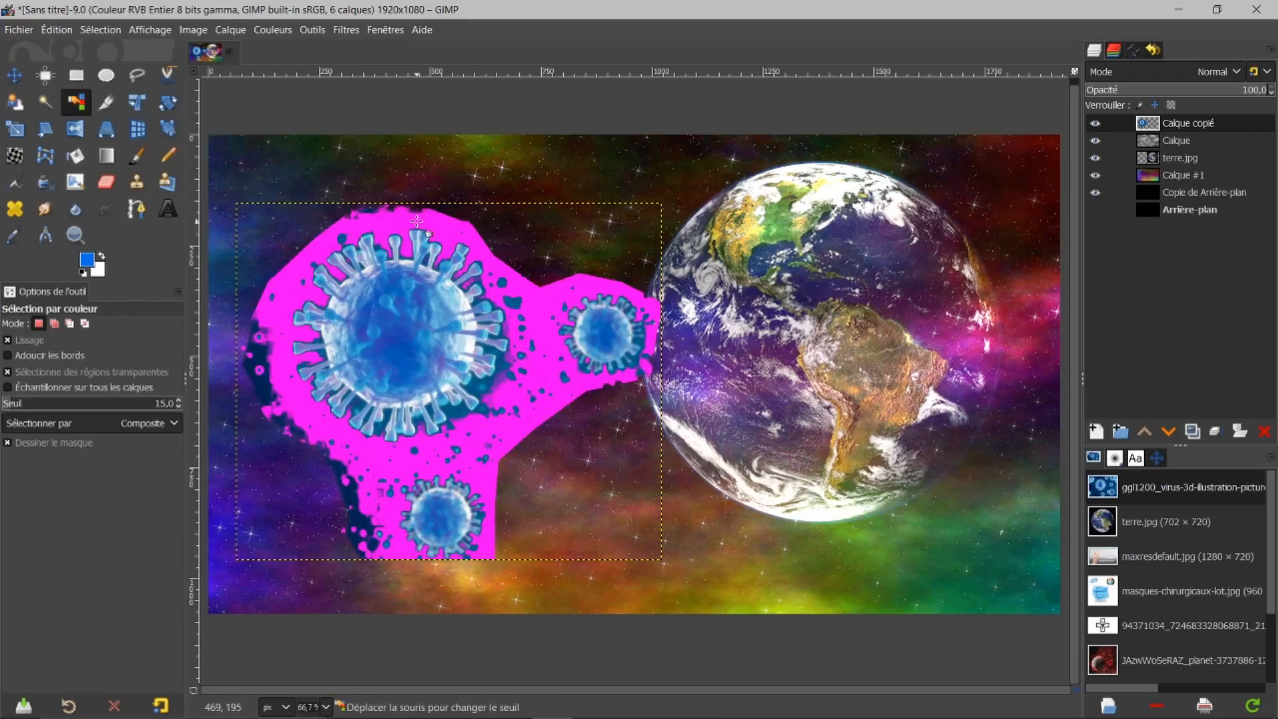
{"action": "left_click_drag", "start_coordinate": [416, 221], "coordinate": [419, 223]}
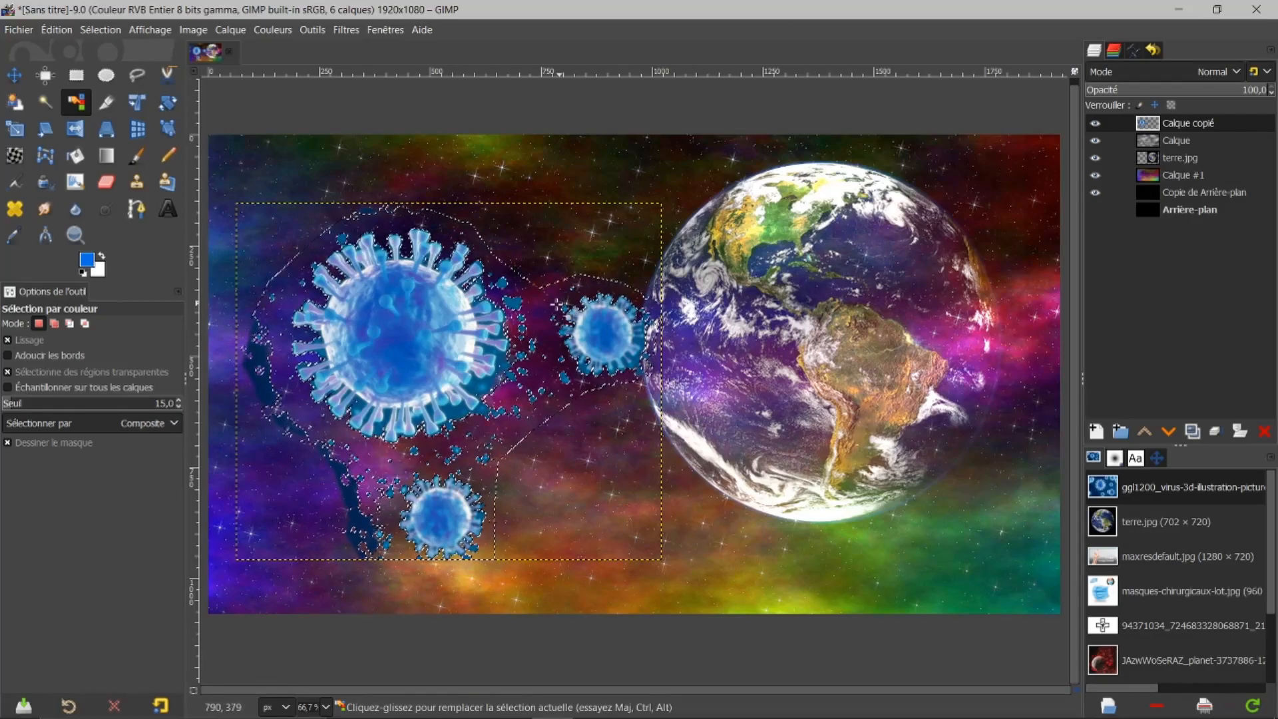
{"action": "left_click", "coordinate": [488, 348]}
{"action": "key", "text": "Delete"}
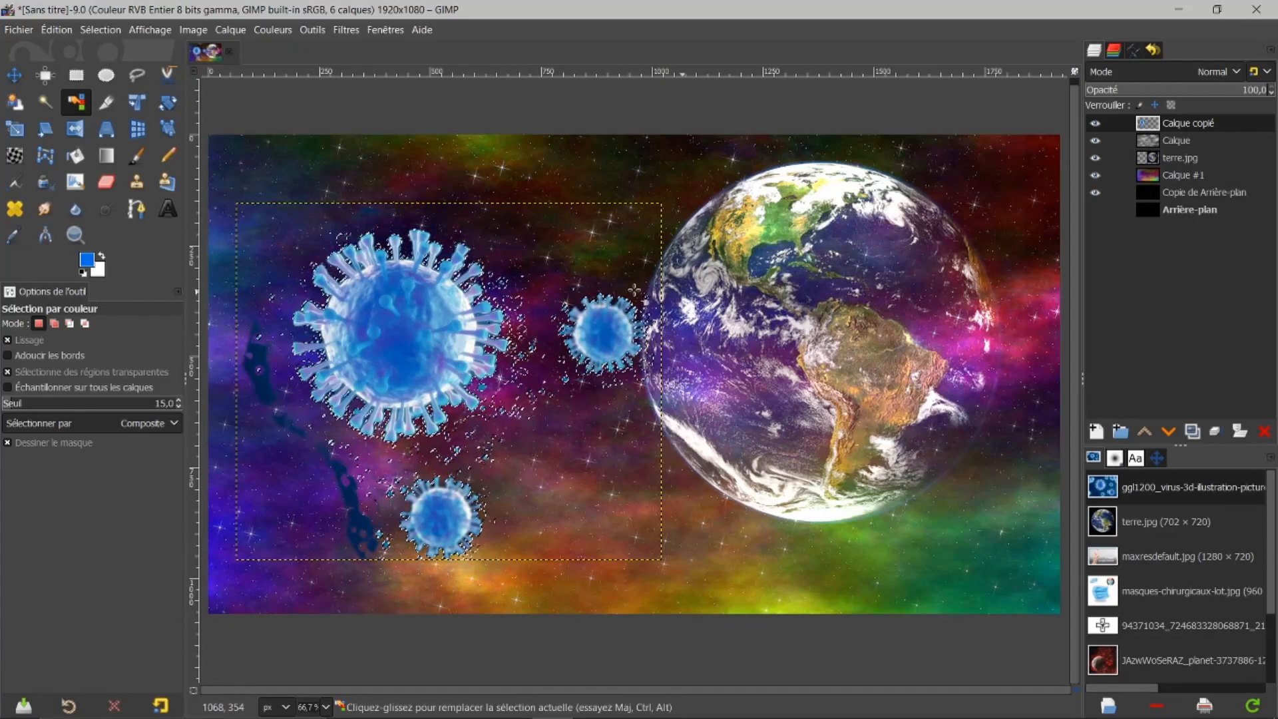
{"action": "left_click", "coordinate": [90, 26]}
{"action": "left_click", "coordinate": [110, 71]}
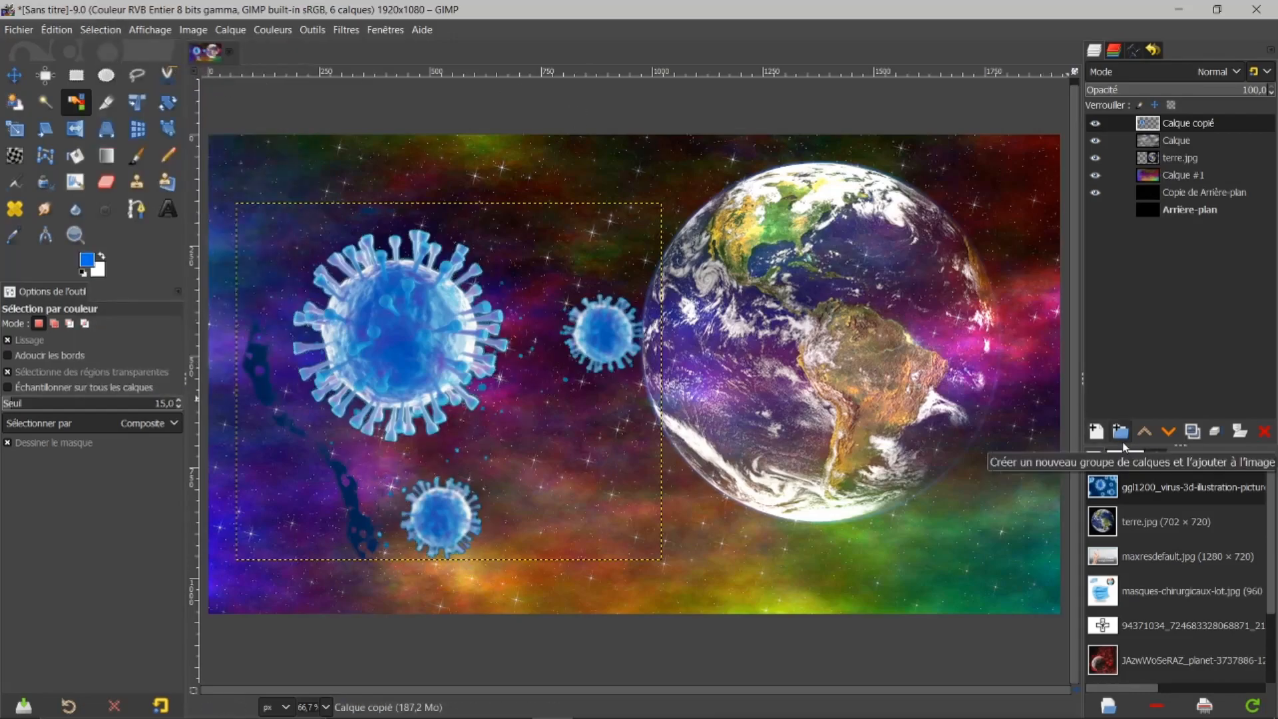
Fit the Calque copié layer to the image size and delete its leftover dark blue patches, selected by colour.
{"action": "right_click", "coordinate": [1211, 124]}
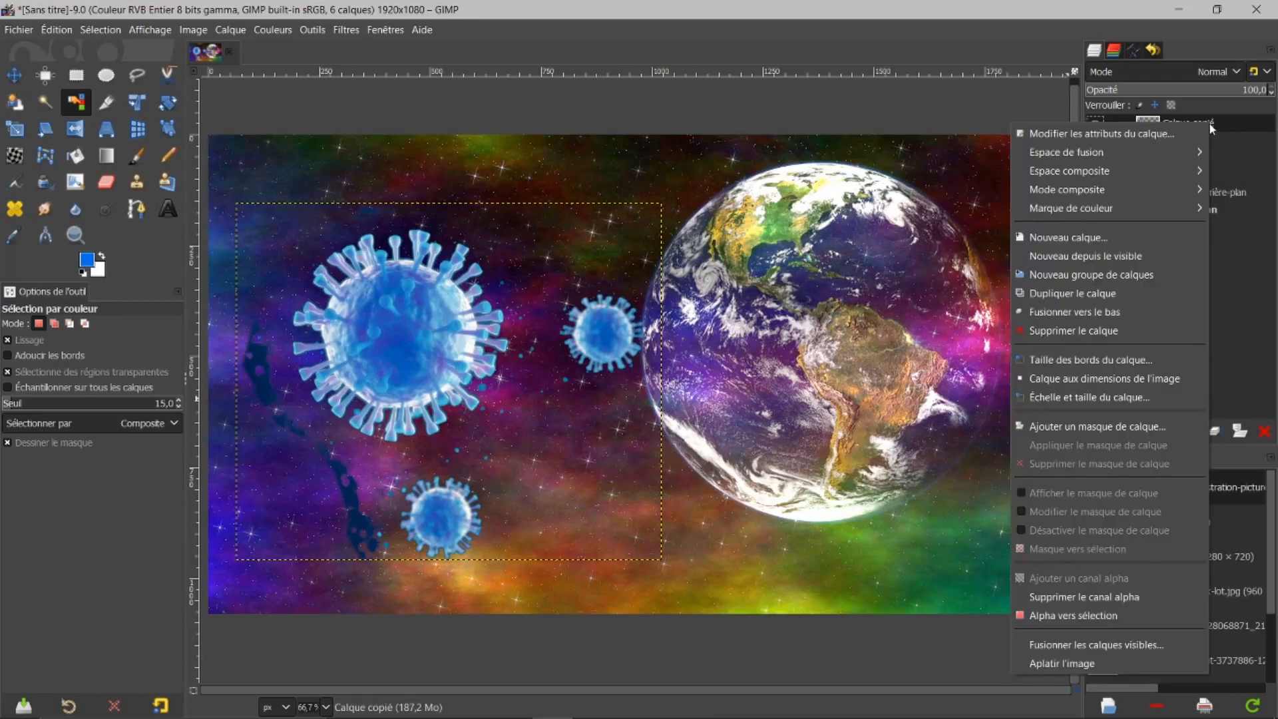
{"action": "left_click", "coordinate": [1088, 380]}
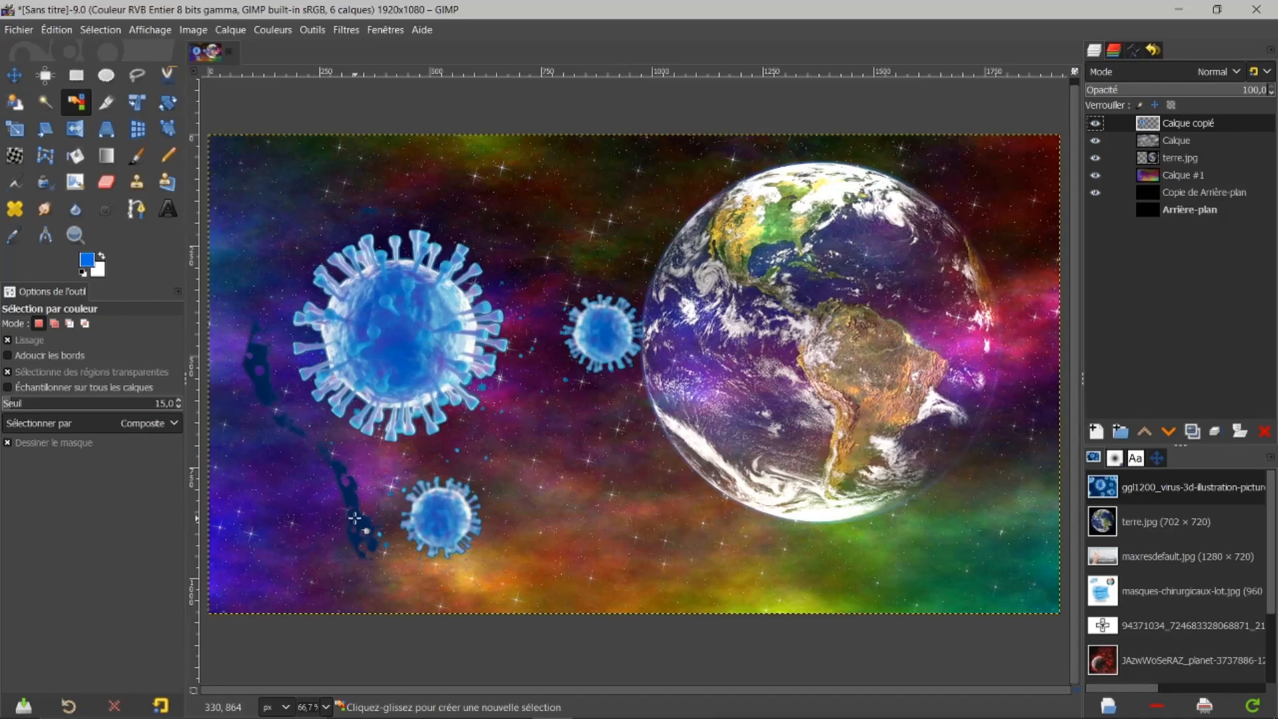
{"action": "left_click_drag", "start_coordinate": [353, 499], "coordinate": [361, 494]}
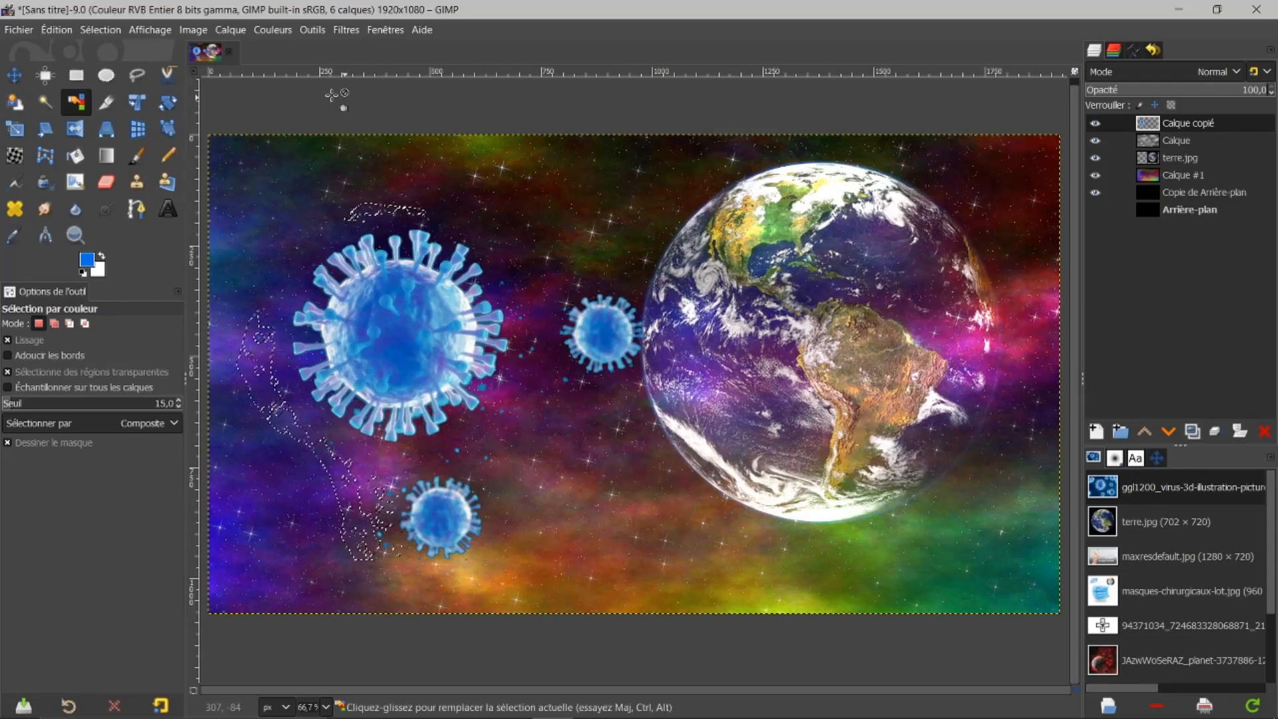
{"action": "left_click", "coordinate": [117, 33]}
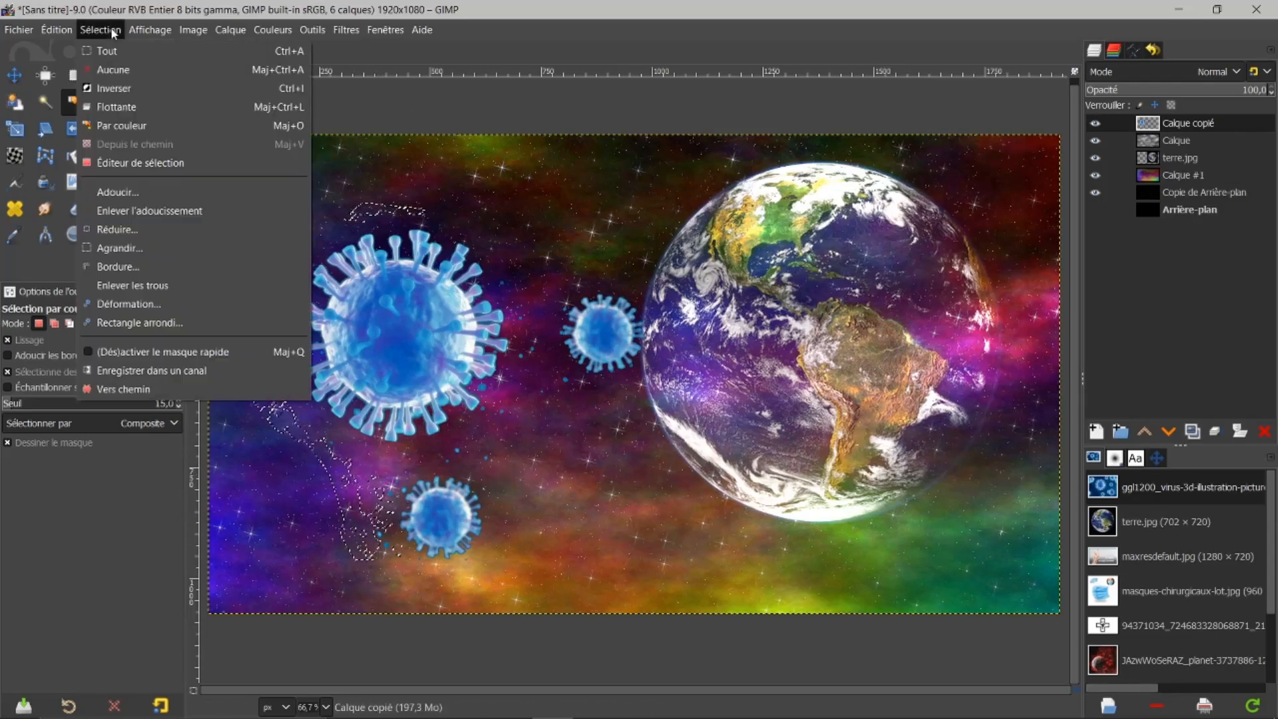
{"action": "left_click", "coordinate": [102, 73]}
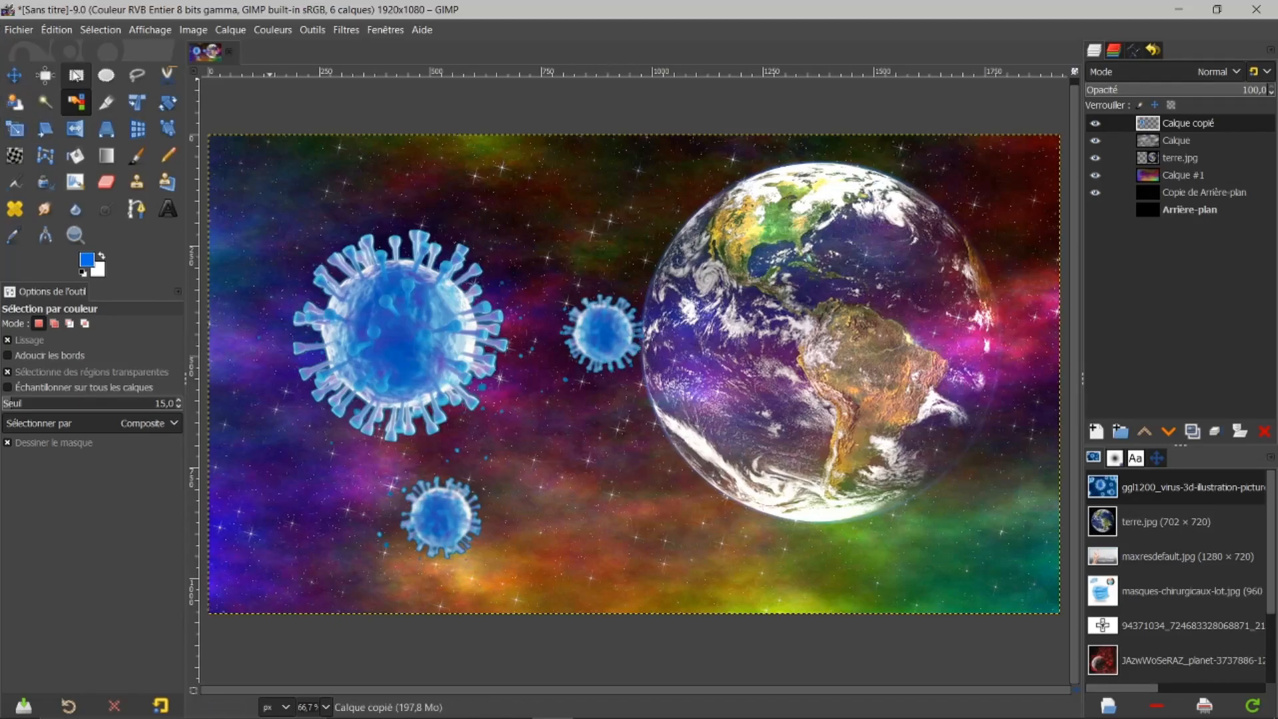
Cut the small virus beside the Earth with a rectangular selection of about 291 x 300 px and paste it as a new layer.
{"action": "left_click", "coordinate": [76, 75]}
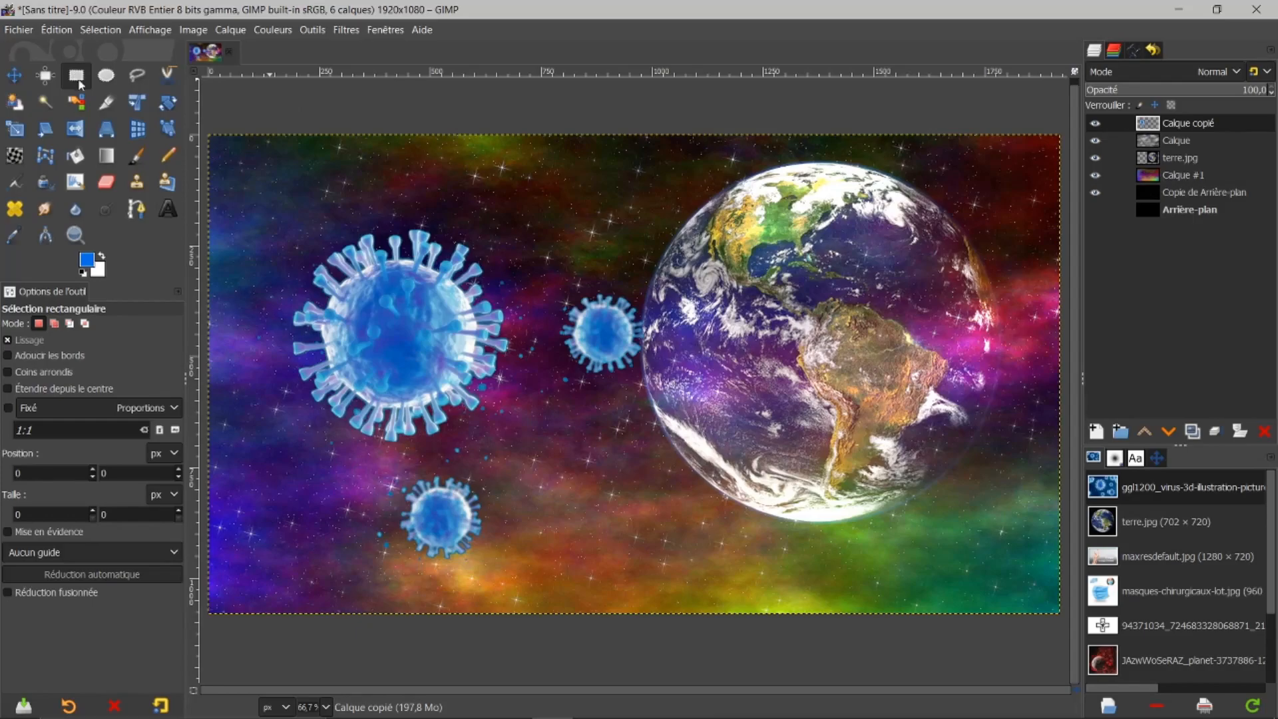
{"action": "left_click_drag", "start_coordinate": [541, 265], "coordinate": [669, 397]}
{"action": "left_click", "coordinate": [591, 338]}
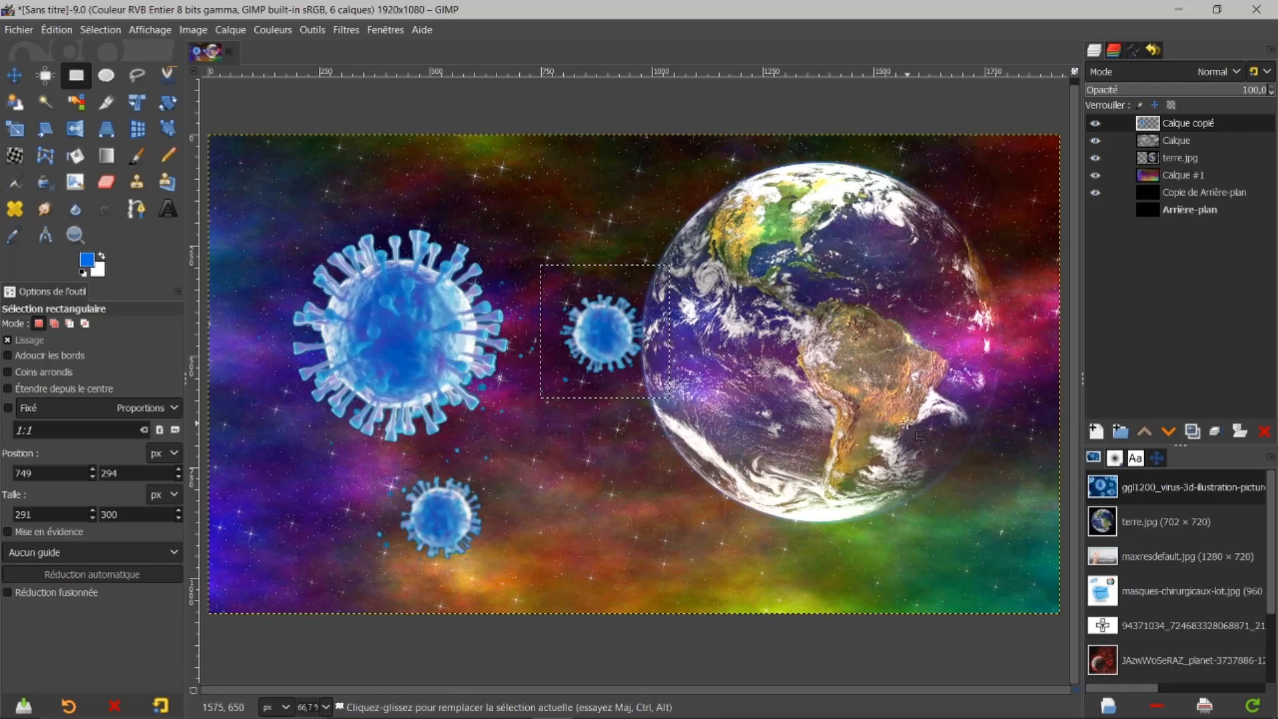
{"action": "key", "text": "ctrl"}
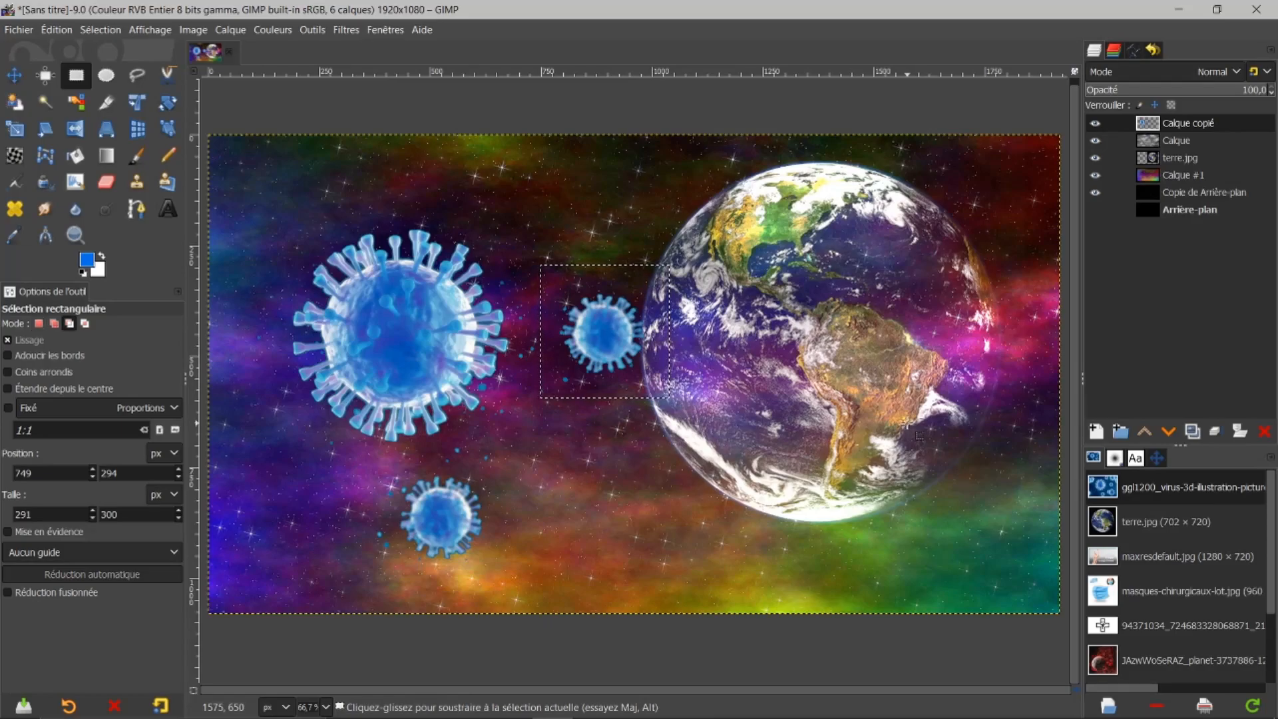
{"action": "key", "text": "ctrl+x"}
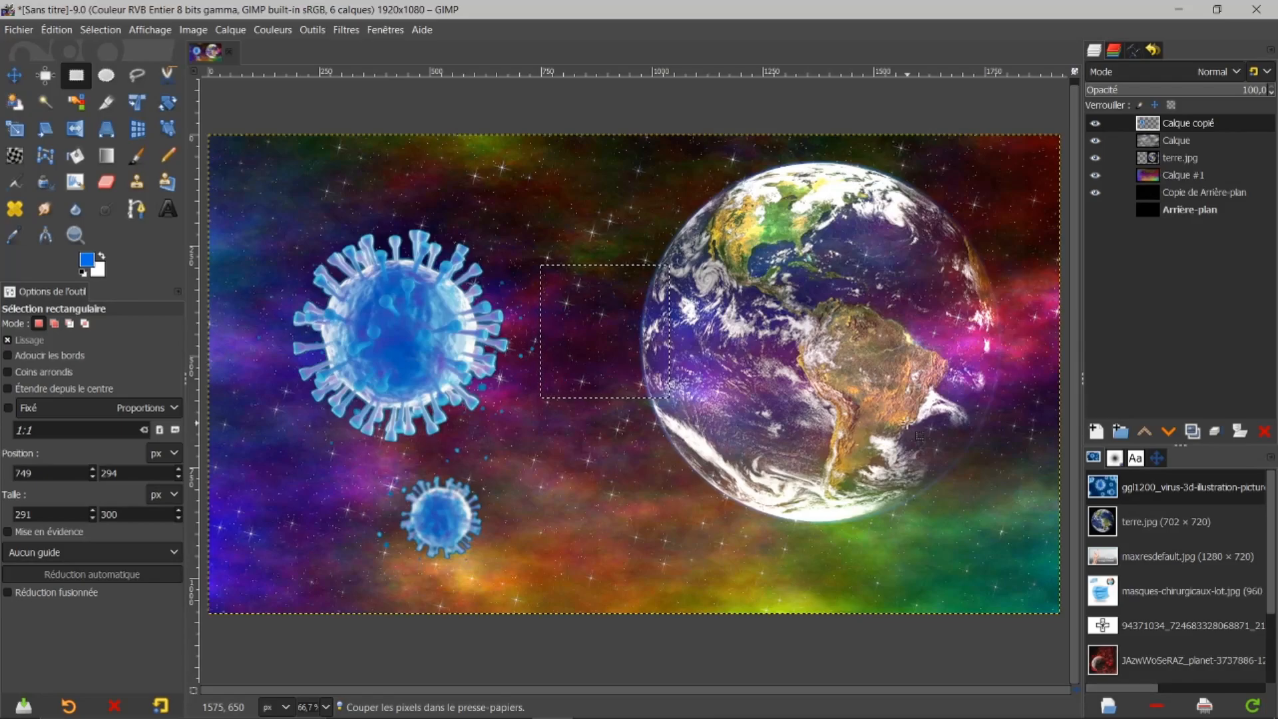
{"action": "key", "text": "ctrl+v"}
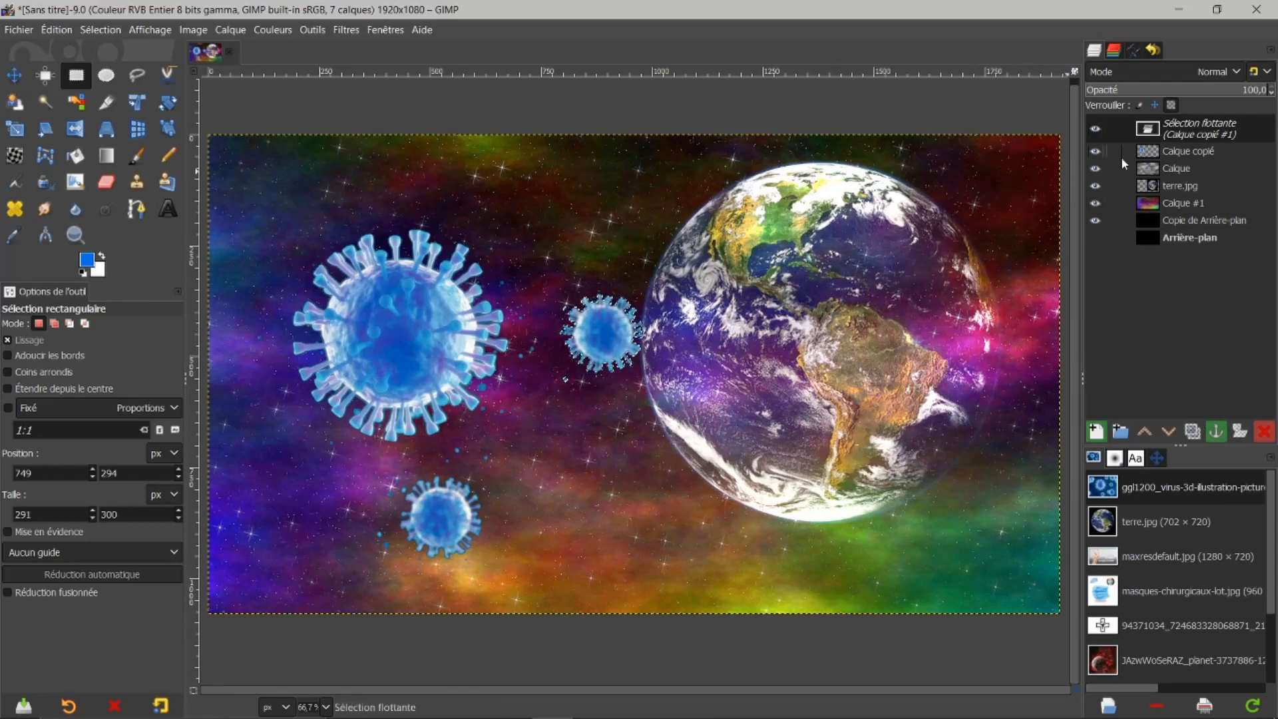
{"action": "left_click", "coordinate": [1095, 434]}
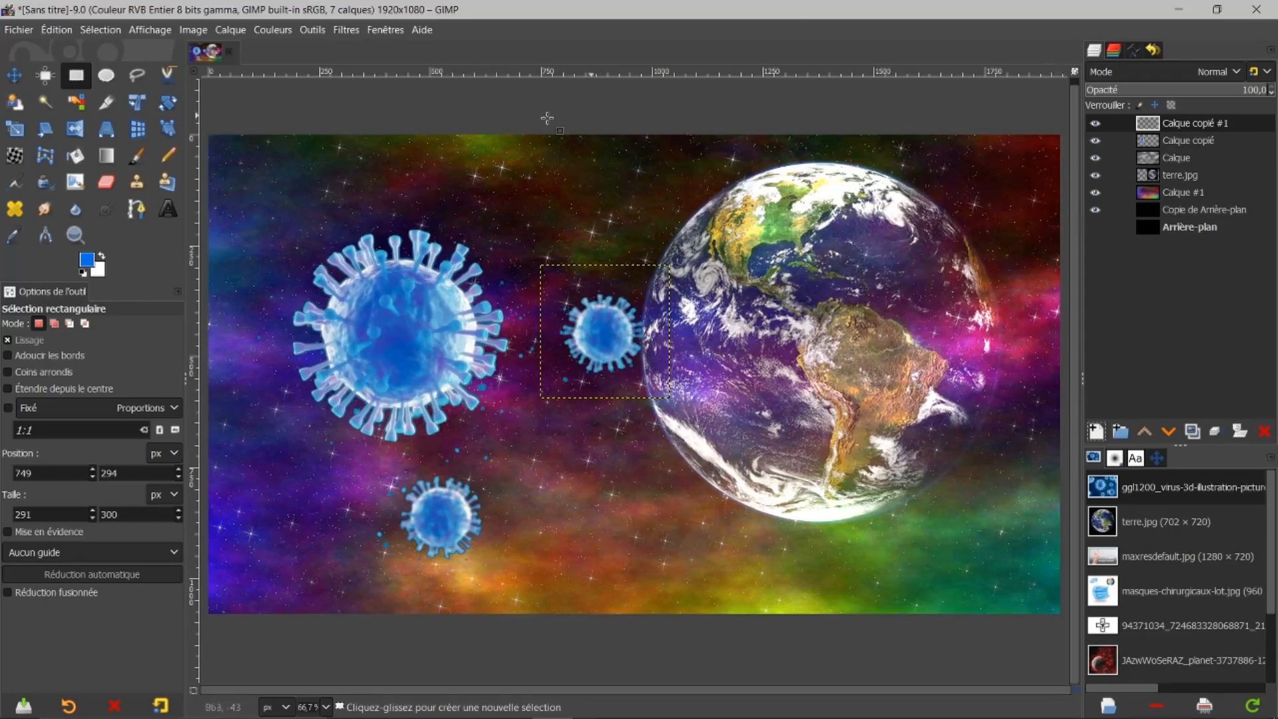
Move the small virus layer above the large virus, slightly to its right, and shift the Calque copié layer slightly down.
{"action": "left_click", "coordinate": [14, 75]}
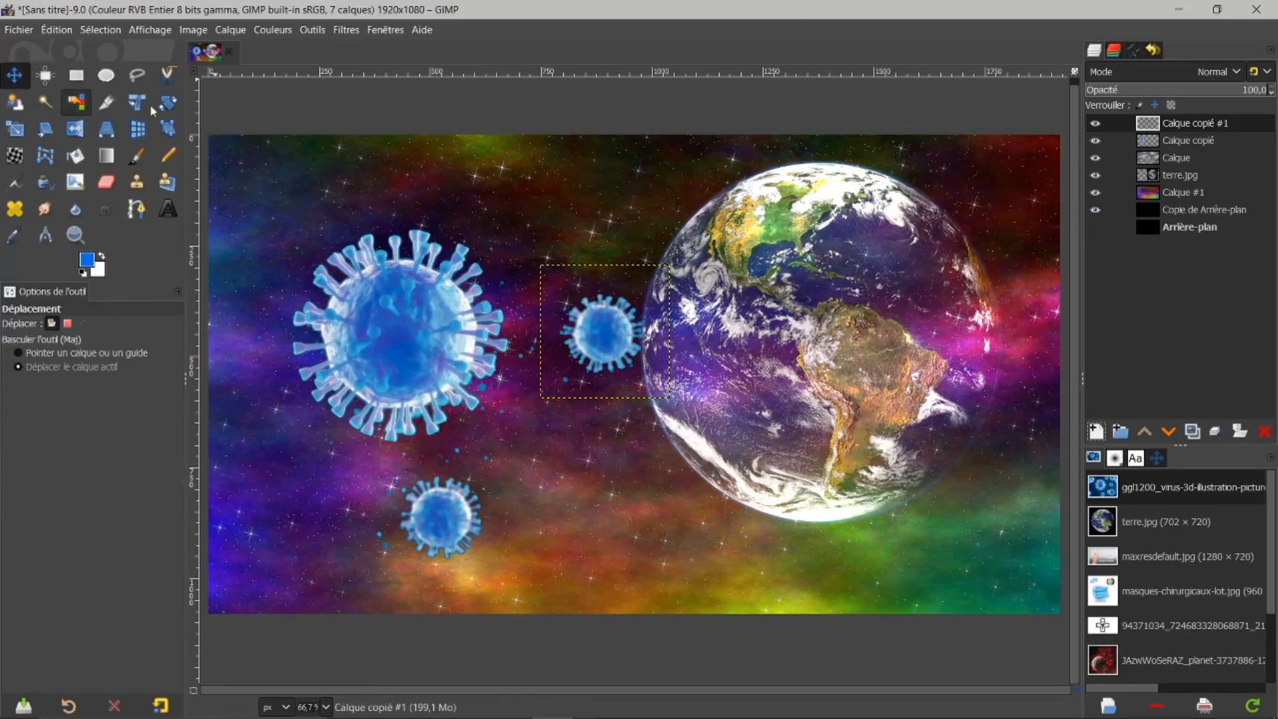
{"action": "left_click_drag", "start_coordinate": [612, 328], "coordinate": [545, 203]}
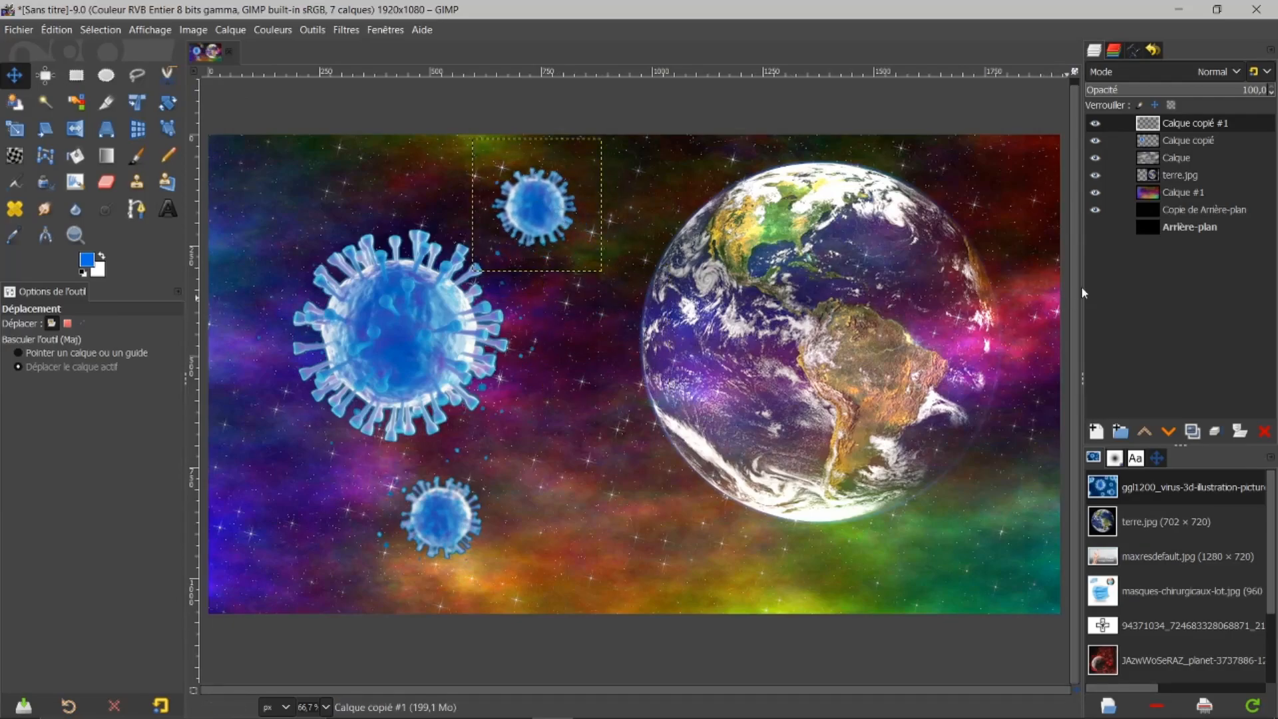
{"action": "left_click", "coordinate": [1172, 141]}
{"action": "mouse_move", "coordinate": [414, 370]}
{"action": "left_mouse_down"}
{"action": "mouse_move", "coordinate": [405, 391]}
{"action": "mouse_move", "coordinate": [394, 386]}
{"action": "mouse_move", "coordinate": [418, 391]}
{"action": "left_mouse_up"}
{"action": "left_click", "coordinate": [1179, 124]}
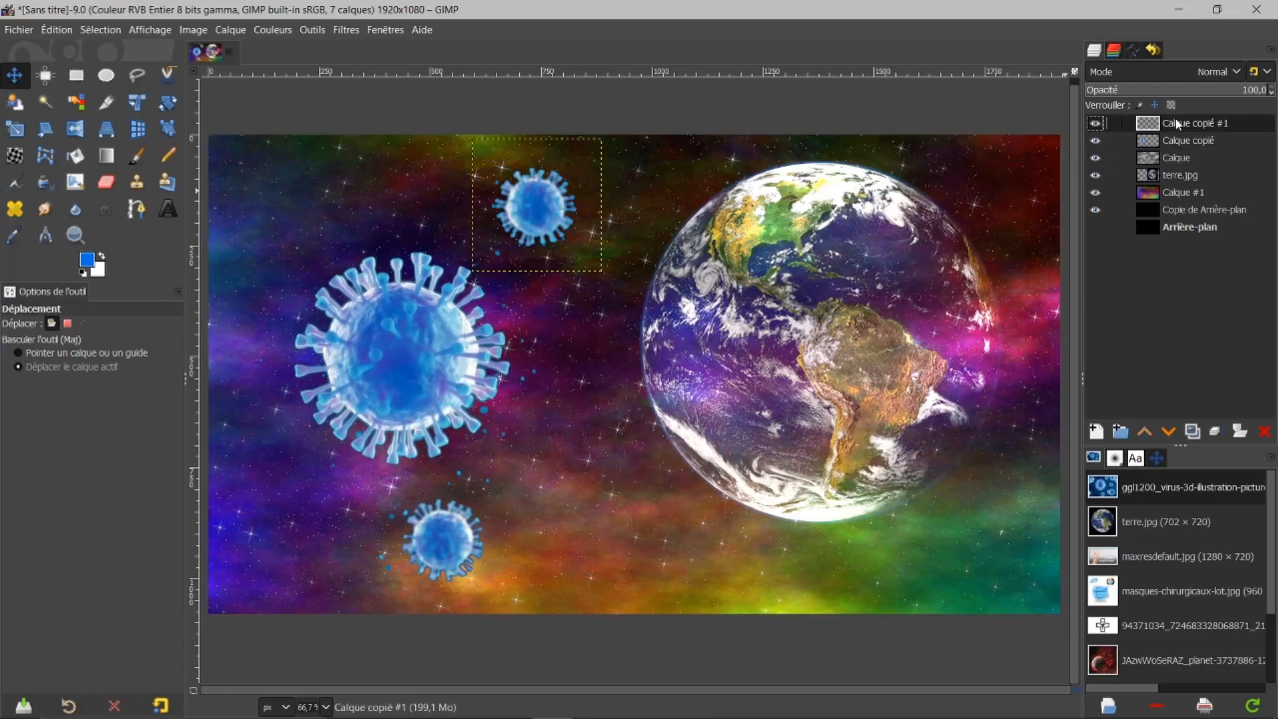
{"action": "left_click_drag", "start_coordinate": [530, 217], "coordinate": [494, 209]}
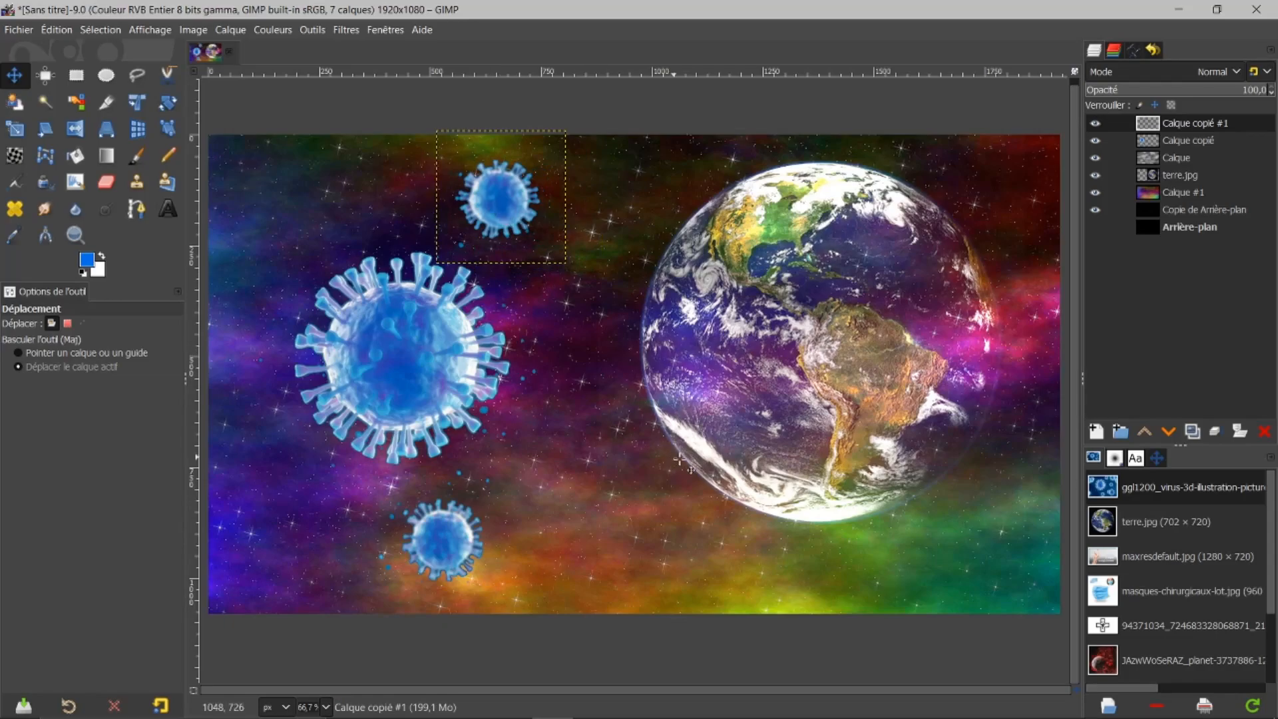
Merge the small virus layer down into Calque copié and fit the merged layer to the image size.
{"action": "right_click", "coordinate": [1198, 125]}
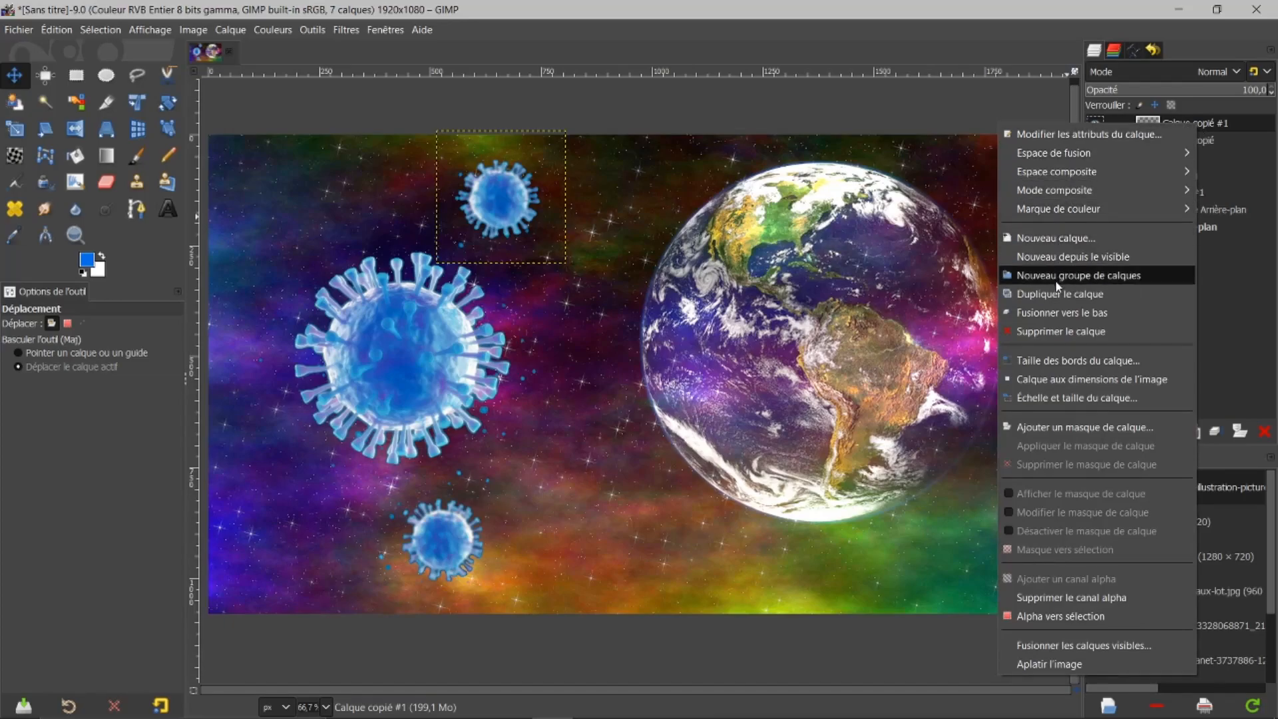
{"action": "left_click", "coordinate": [1051, 313]}
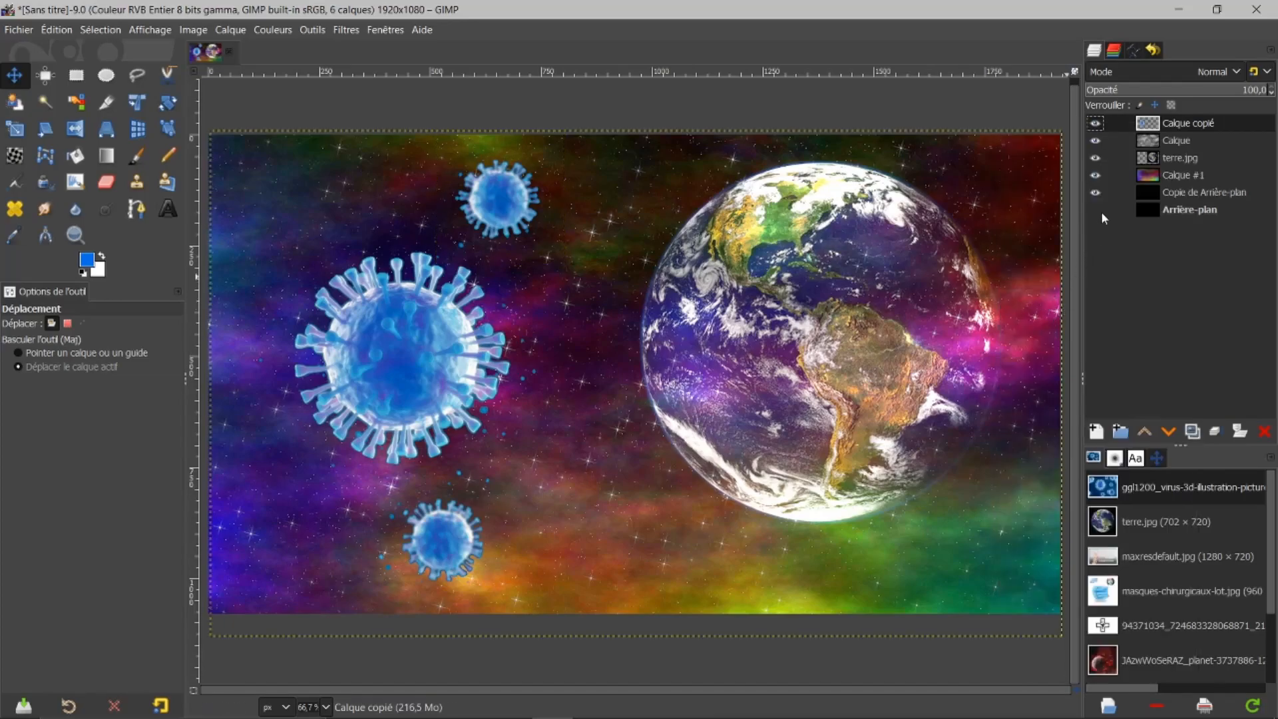
{"action": "left_click", "coordinate": [1095, 140]}
{"action": "left_click", "coordinate": [1096, 140]}
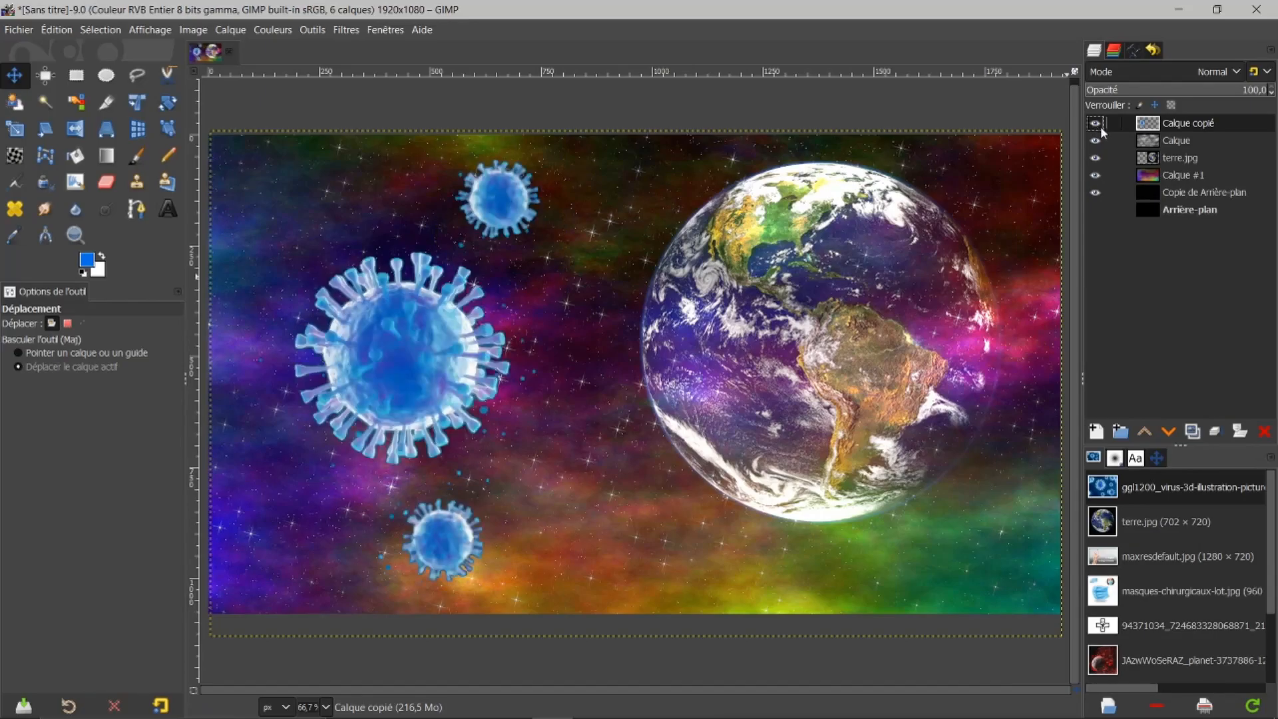
{"action": "right_click", "coordinate": [1171, 127]}
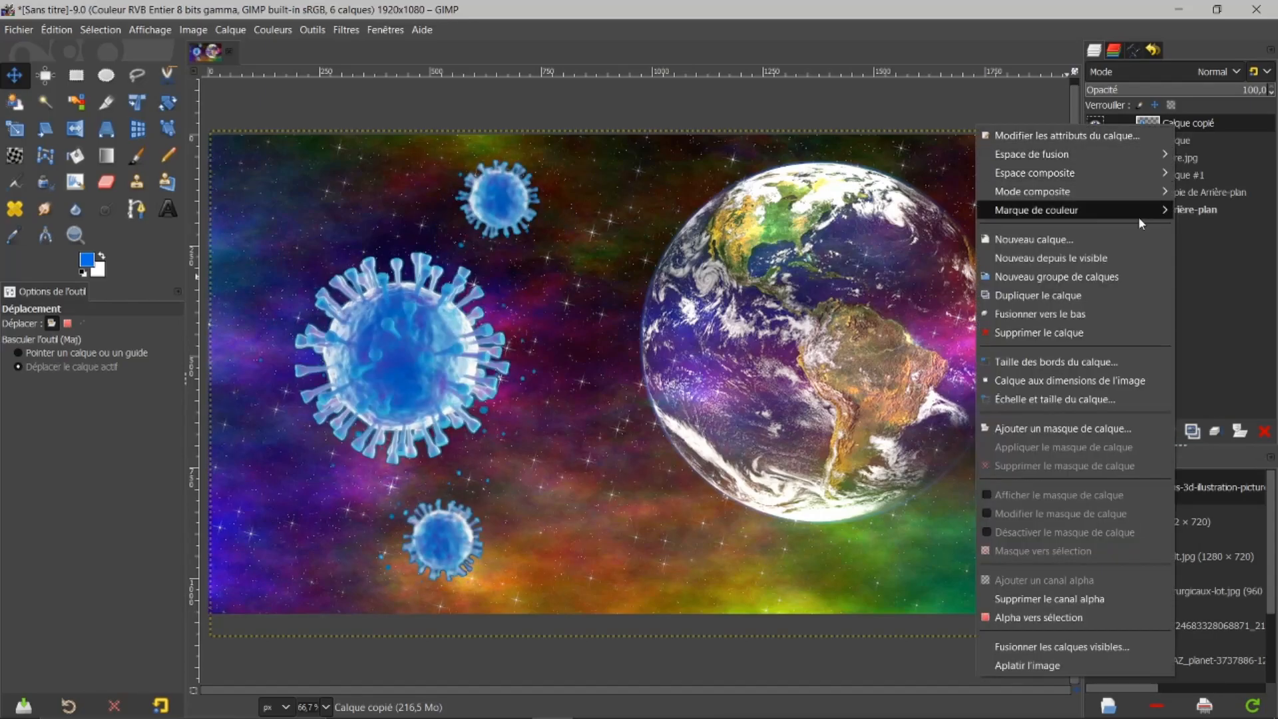
{"action": "left_click", "coordinate": [1074, 381]}
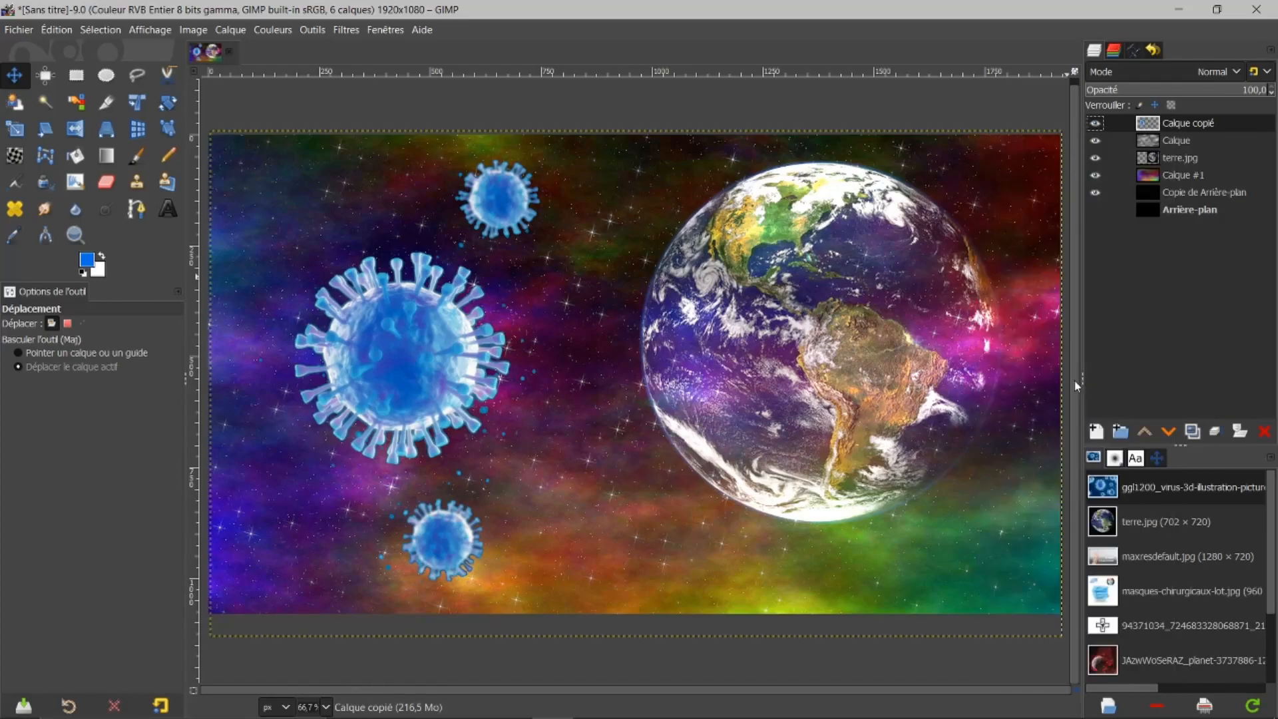